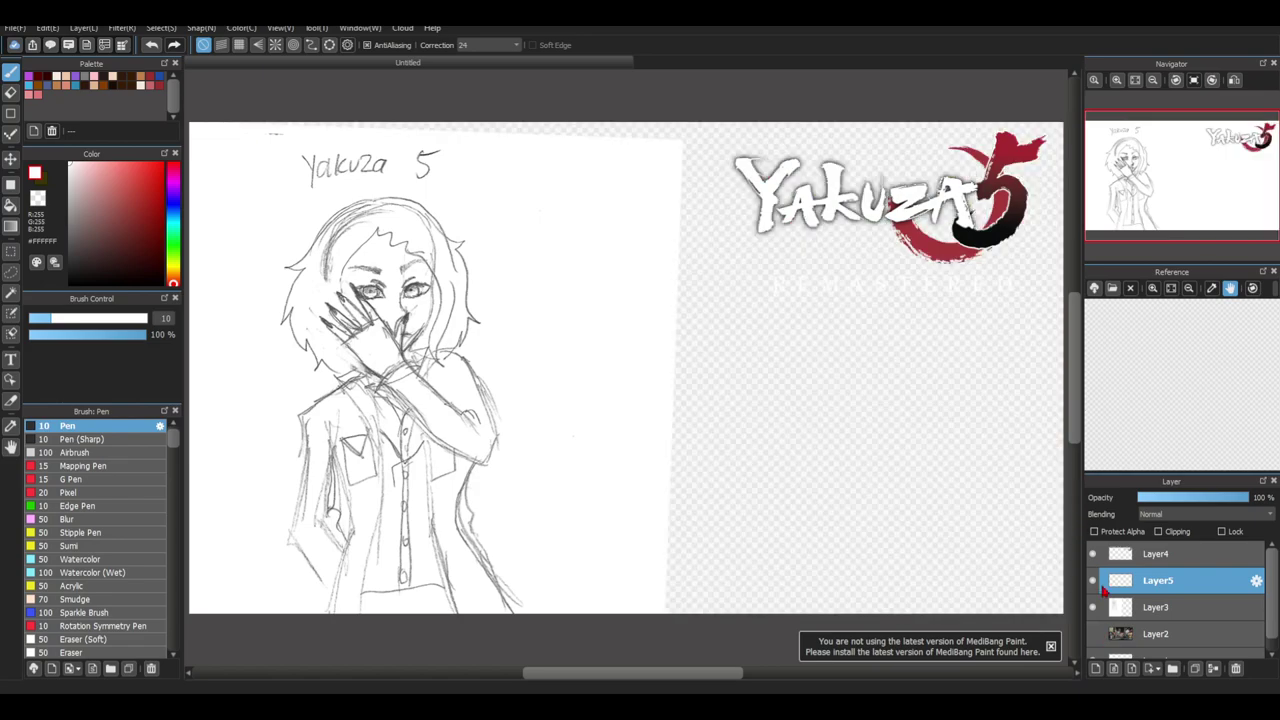
# Hide Layer4 with the Yakuza 5 logo and set the pen colour to dark brown #381C06
pyautogui.click(1093, 554)
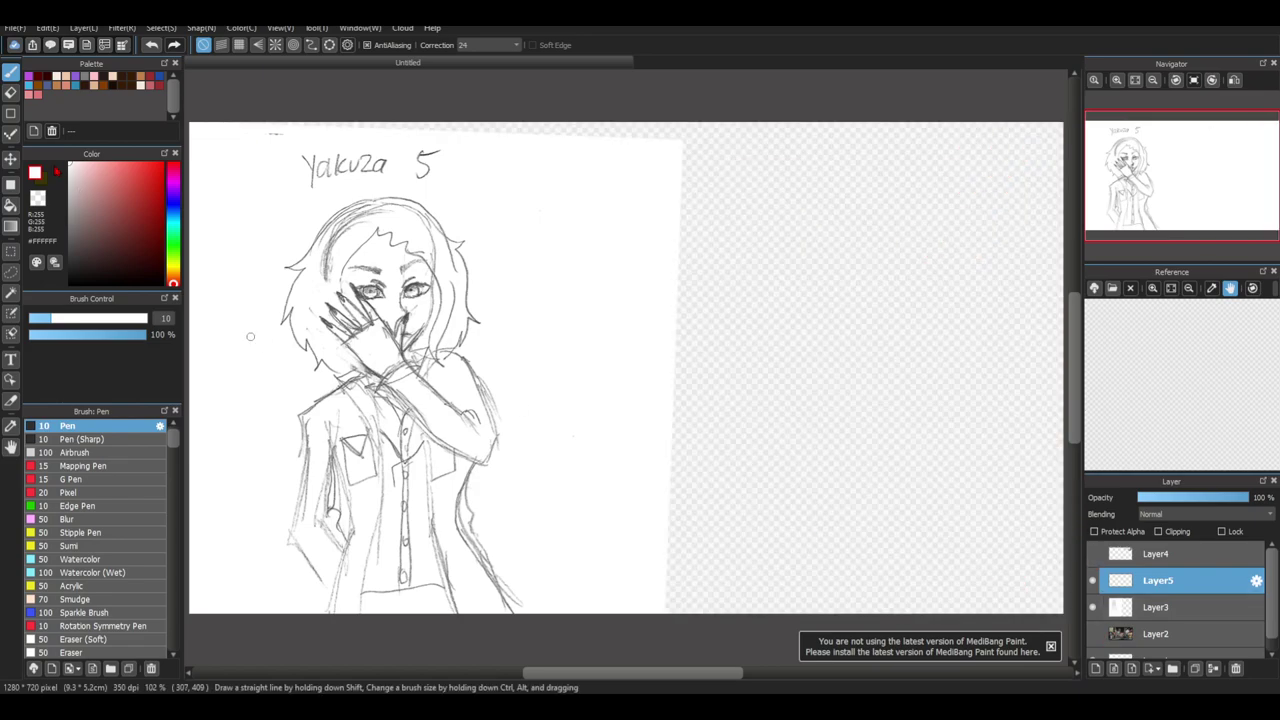
pyautogui.click(139, 89)
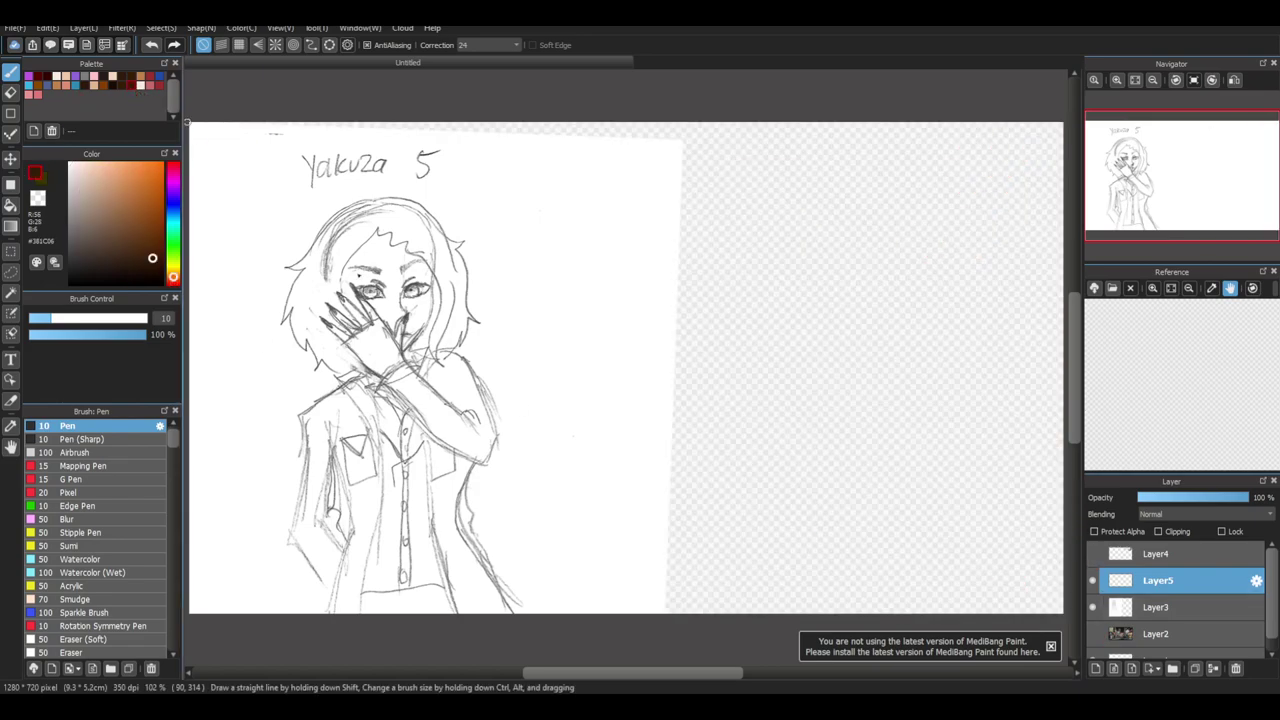
# Ink the wavy fringe and the long hair lock beside the face over the pencil sketch on Layer5
pyautogui.scroll(4, 363, 228)
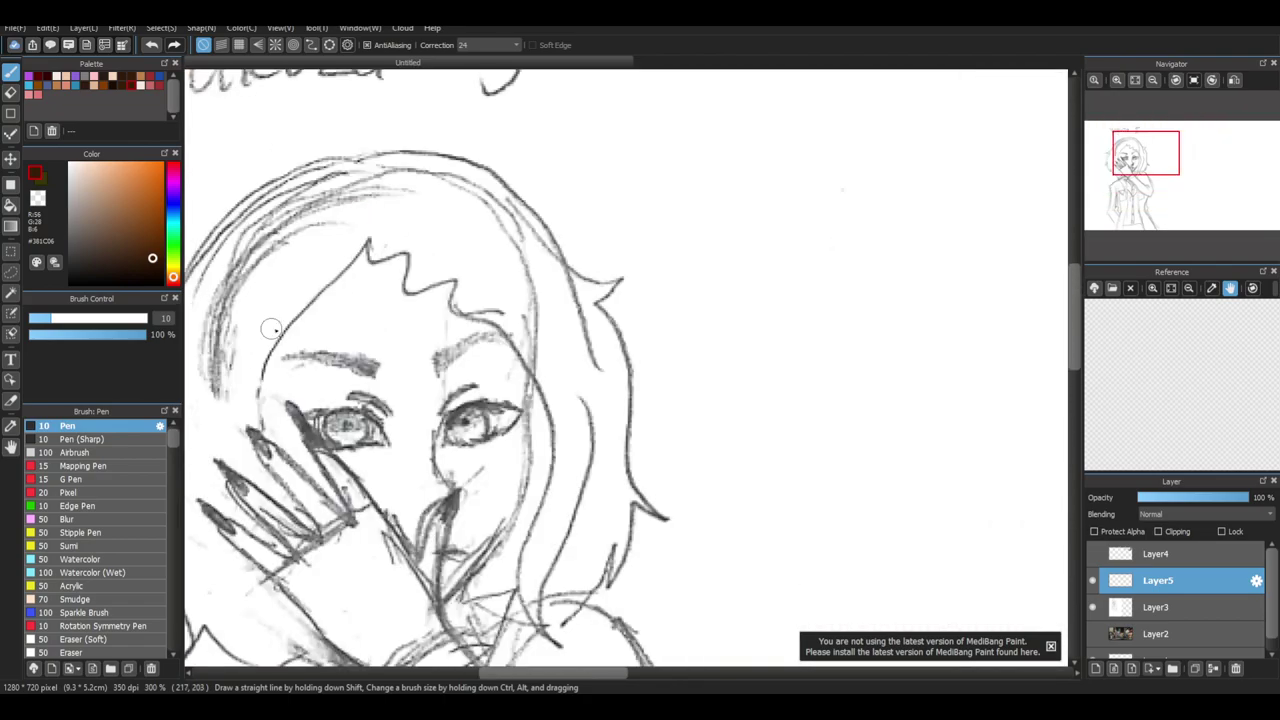
pyautogui.click(366, 242)
pyautogui.moveTo(362, 252)
pyautogui.mouseDown()
pyautogui.moveTo(410, 264)
pyautogui.moveTo(414, 293)
pyautogui.moveTo(456, 283)
pyautogui.moveTo(456, 308)
pyautogui.moveTo(523, 366)
pyautogui.moveTo(541, 454)
pyautogui.moveTo(520, 590)
pyautogui.moveTo(552, 627)
pyautogui.moveTo(543, 592)
pyautogui.moveTo(589, 491)
pyautogui.moveTo(585, 393)
pyautogui.mouseUp()
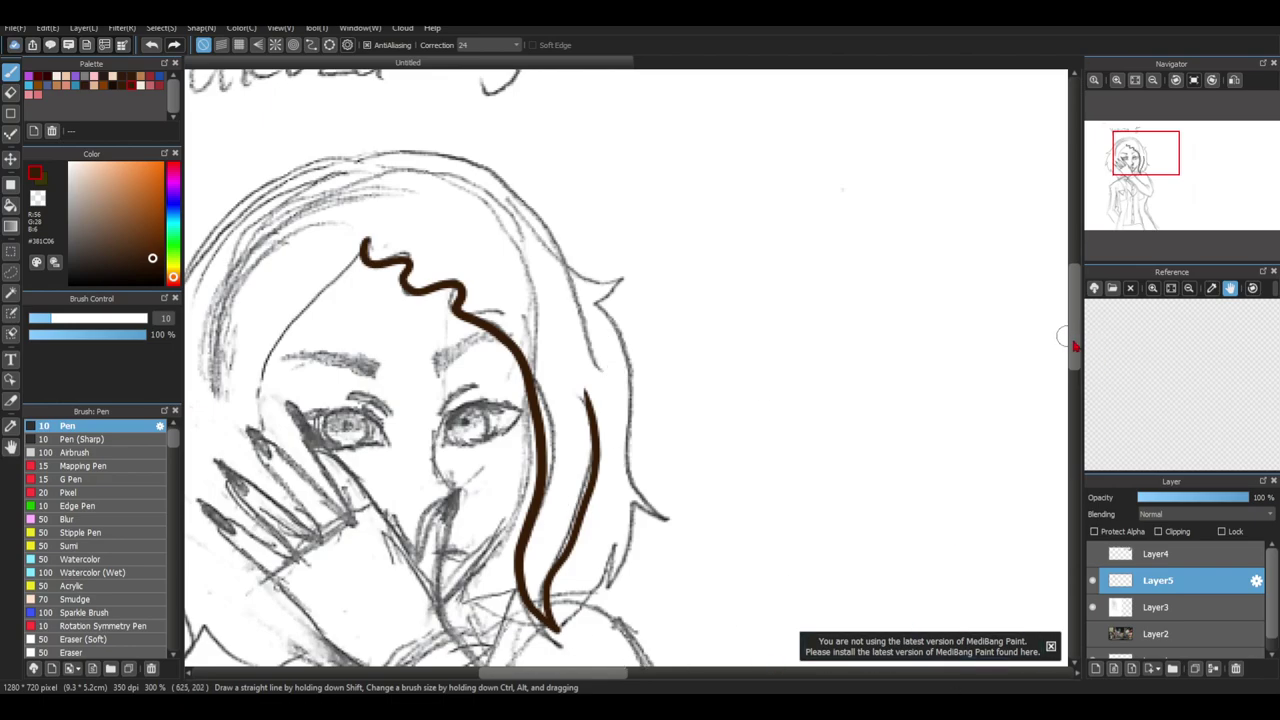
# Ink the nose line, the thumb and the inner edge of the index finger on the raised hand
pyautogui.scroll(-5, 237, 265)
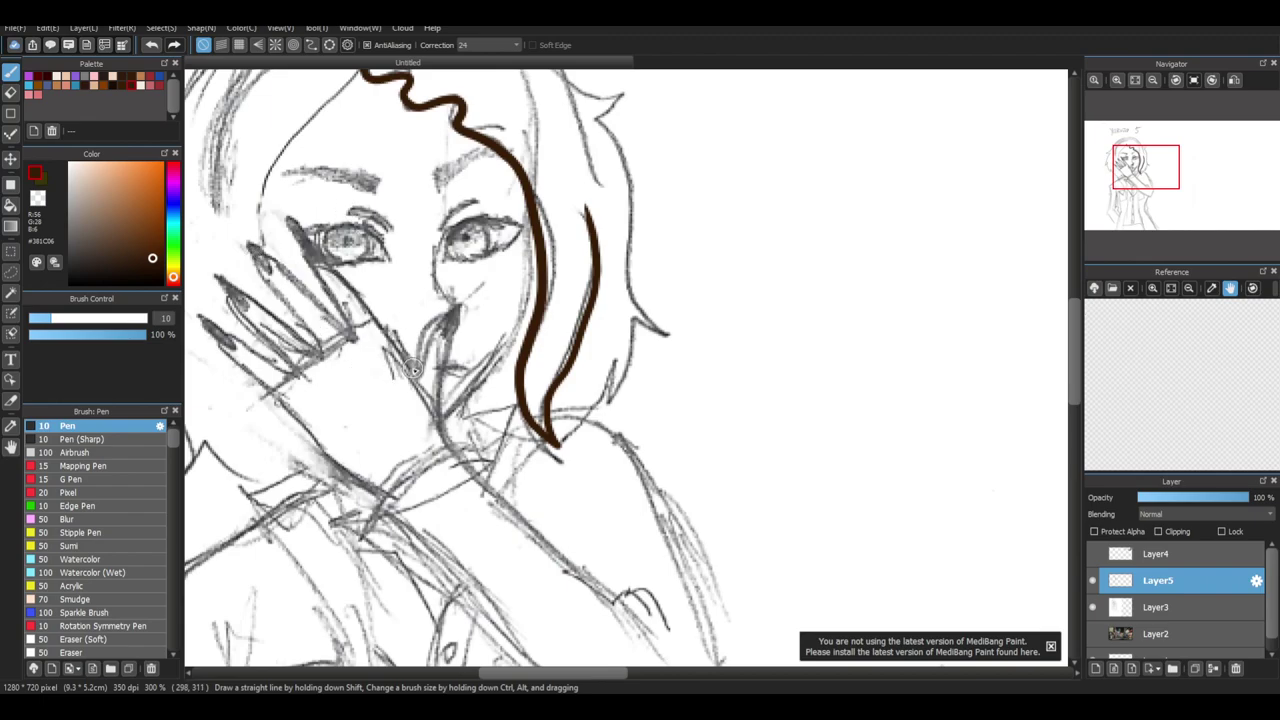
pyautogui.moveTo(444, 229)
pyautogui.mouseDown()
pyautogui.moveTo(434, 282)
pyautogui.moveTo(451, 312)
pyautogui.mouseUp()
pyautogui.moveTo(417, 355)
pyautogui.mouseDown()
pyautogui.moveTo(437, 321)
pyautogui.moveTo(450, 339)
pyautogui.moveTo(464, 302)
pyautogui.moveTo(447, 315)
pyautogui.moveTo(454, 339)
pyautogui.moveTo(436, 373)
pyautogui.moveTo(452, 450)
pyautogui.mouseUp()
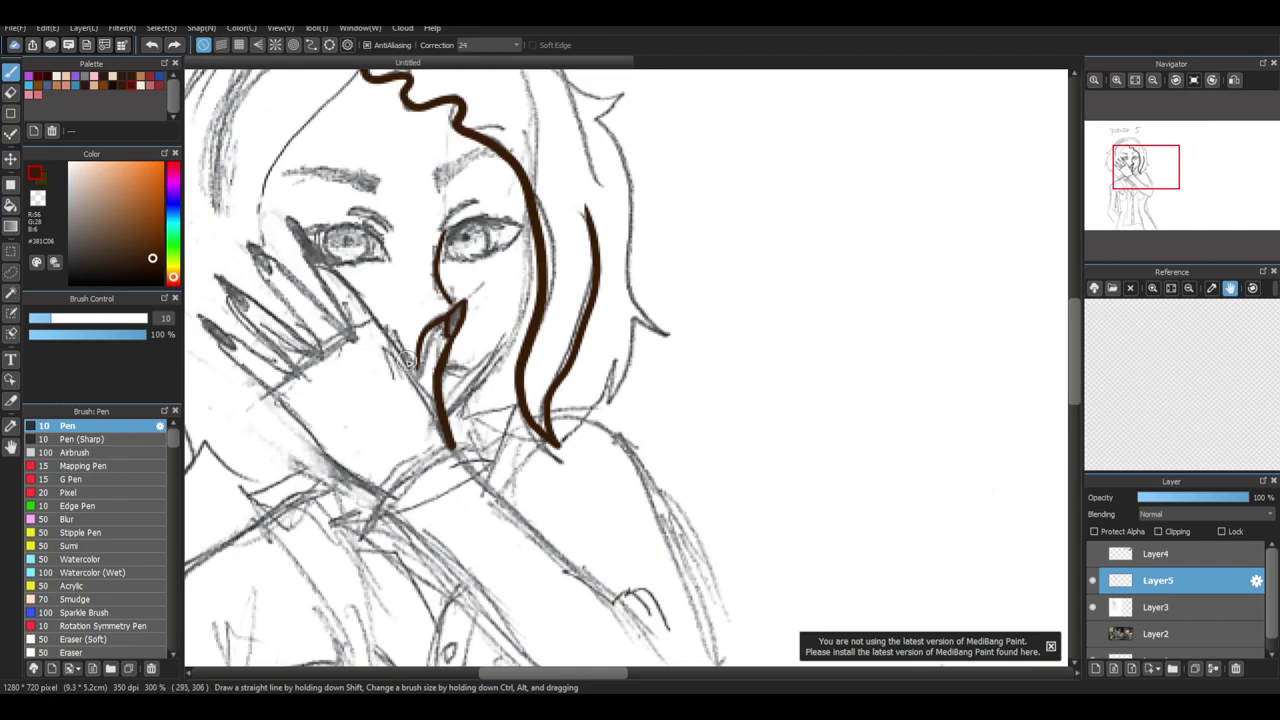
pyautogui.moveTo(412, 368)
pyautogui.mouseDown()
pyautogui.moveTo(361, 293)
pyautogui.moveTo(301, 252)
pyautogui.moveTo(320, 268)
pyautogui.moveTo(294, 240)
pyautogui.mouseUp()
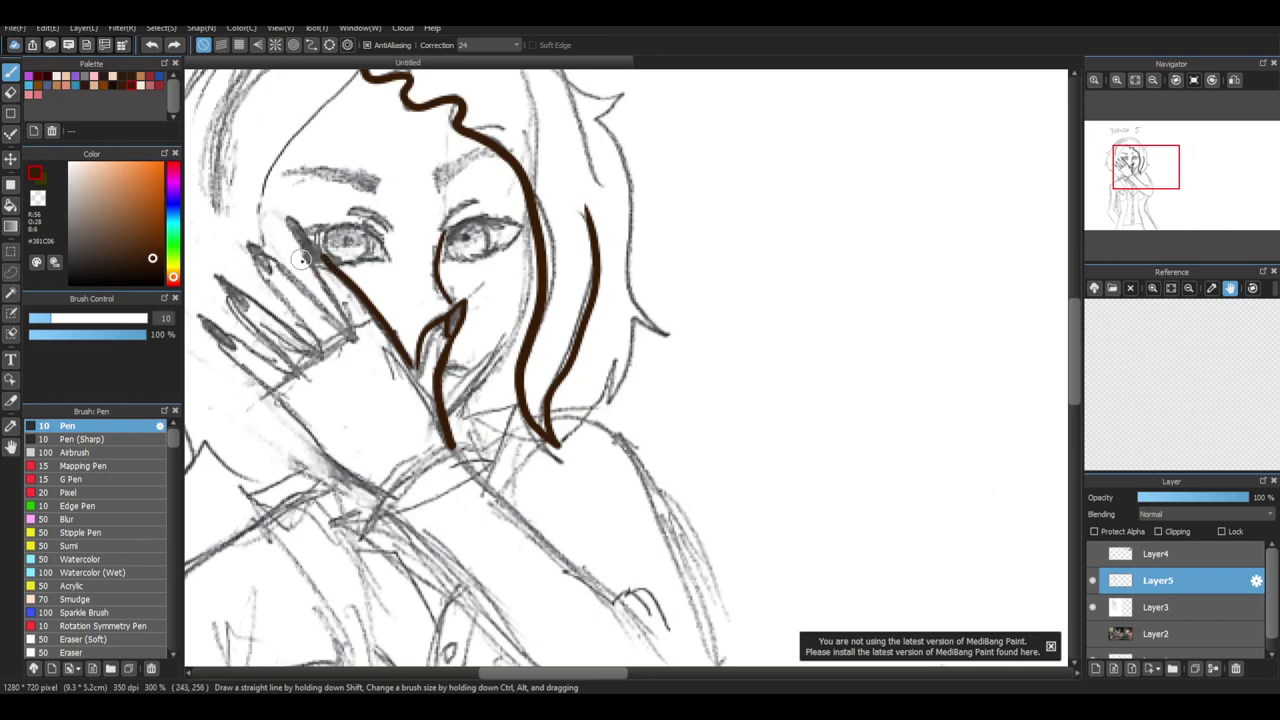
# Refine the index fingertip, fill the thumb and index nails, and ink the start of the middle finger
pyautogui.press('e')
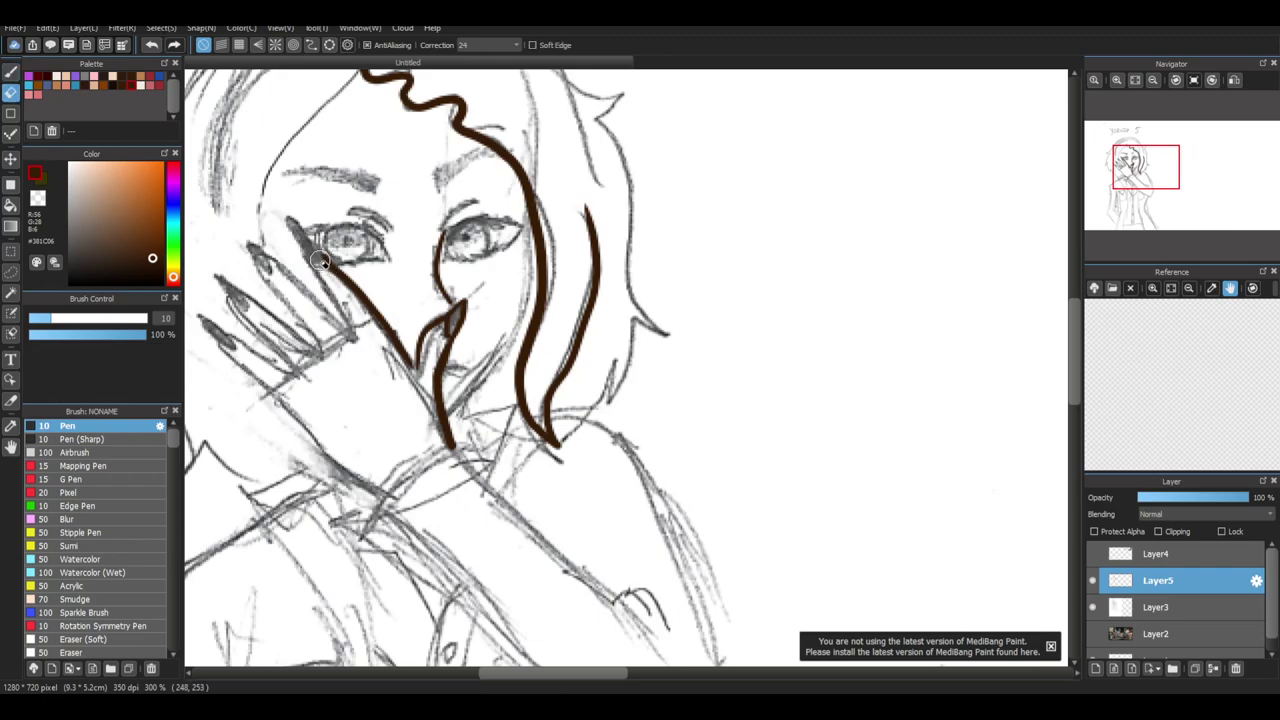
pyautogui.press('b')
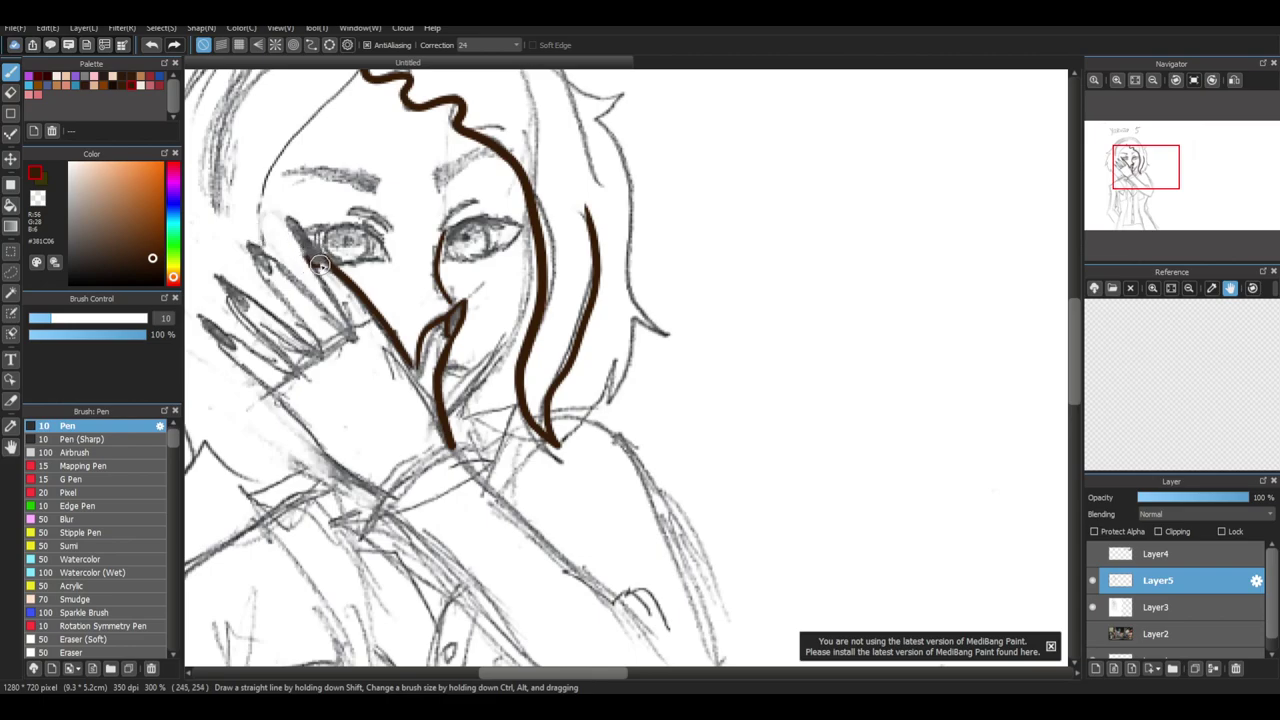
pyautogui.hotkey('ctrl', 'z')
pyautogui.moveTo(455, 310)
pyautogui.mouseDown()
pyautogui.moveTo(443, 328)
pyautogui.moveTo(465, 302)
pyautogui.mouseUp()
pyautogui.moveTo(296, 230)
pyautogui.mouseDown()
pyautogui.moveTo(350, 328)
pyautogui.moveTo(287, 266)
pyautogui.moveTo(353, 336)
pyautogui.moveTo(248, 242)
pyautogui.moveTo(270, 264)
pyautogui.moveTo(270, 253)
pyautogui.moveTo(253, 260)
pyautogui.moveTo(297, 316)
pyautogui.mouseUp()
pyautogui.hotkey('ctrl', 'z')
pyautogui.hotkey('ctrl', 'z')
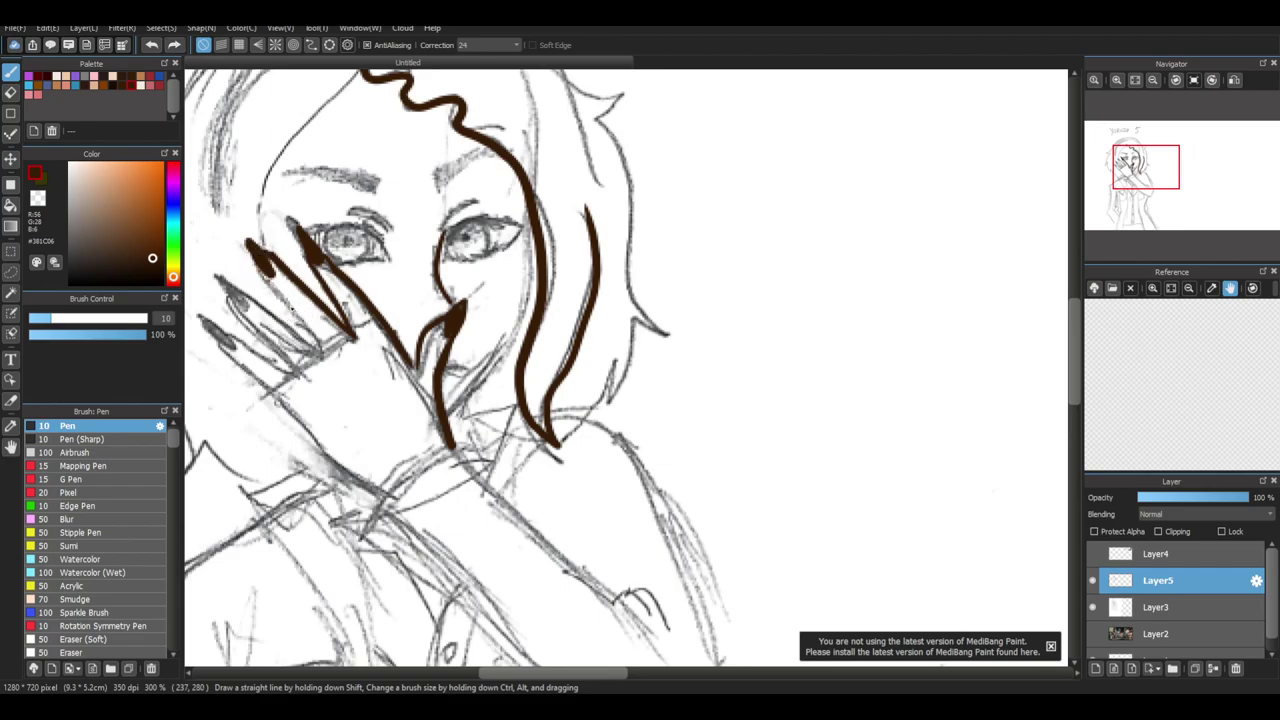
# Ink the remaining fingers with filled nails and the outer edge of the hand down to the wrist
pyautogui.moveTo(259, 259); pyautogui.dragTo(318, 350)
pyautogui.hotkey('ctrl', 'z')
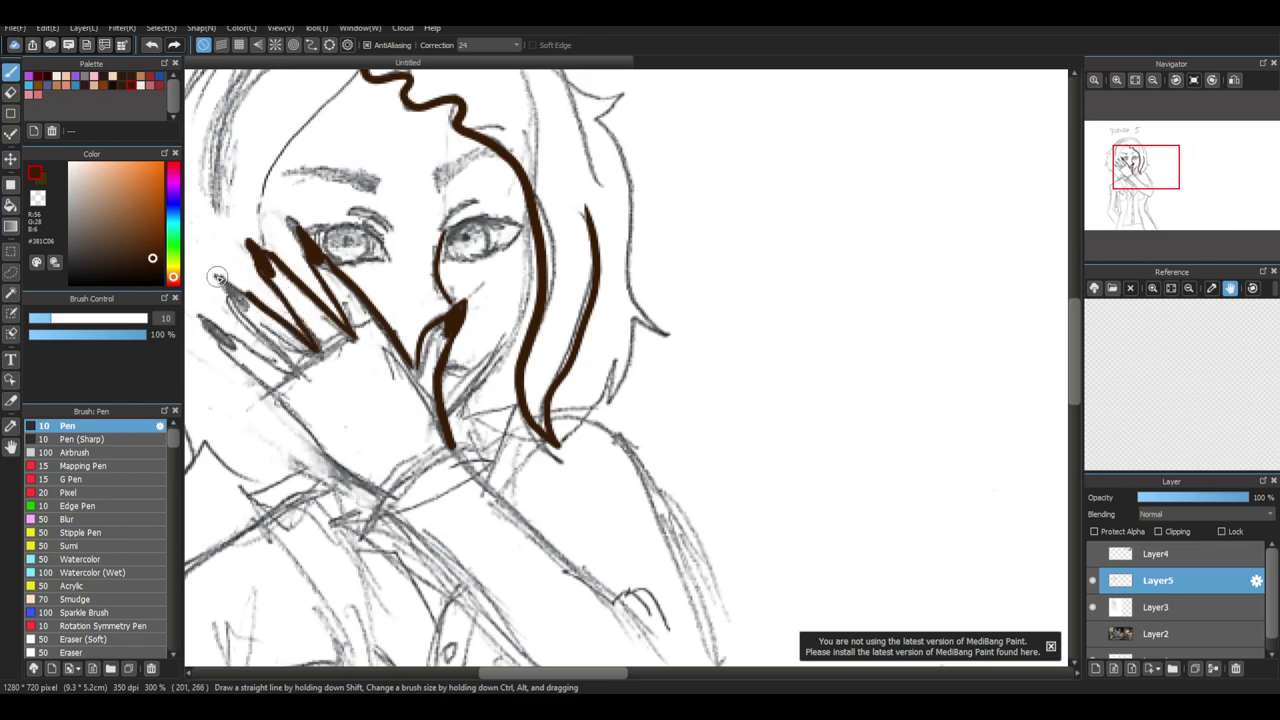
pyautogui.moveTo(212, 272)
pyautogui.mouseDown()
pyautogui.moveTo(247, 307)
pyautogui.moveTo(250, 296)
pyautogui.moveTo(227, 290)
pyautogui.moveTo(286, 367)
pyautogui.moveTo(232, 331)
pyautogui.moveTo(222, 349)
pyautogui.moveTo(207, 323)
pyautogui.moveTo(231, 342)
pyautogui.moveTo(206, 322)
pyautogui.moveTo(235, 332)
pyautogui.moveTo(212, 330)
pyautogui.moveTo(222, 354)
pyautogui.moveTo(381, 492)
pyautogui.mouseUp()
# Ink the outer contour of the hair around the head, including the pointed tips on both sides
pyautogui.scroll(-6, 307, 355)
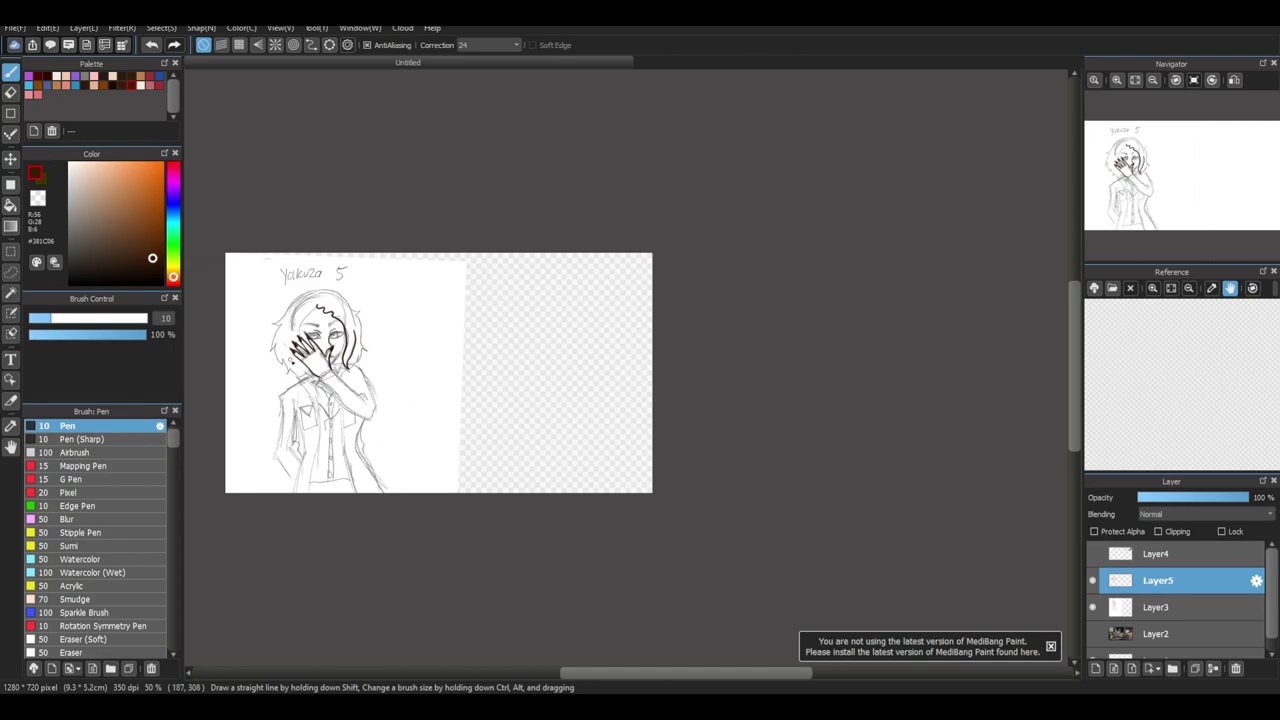
pyautogui.scroll(3, 318, 384)
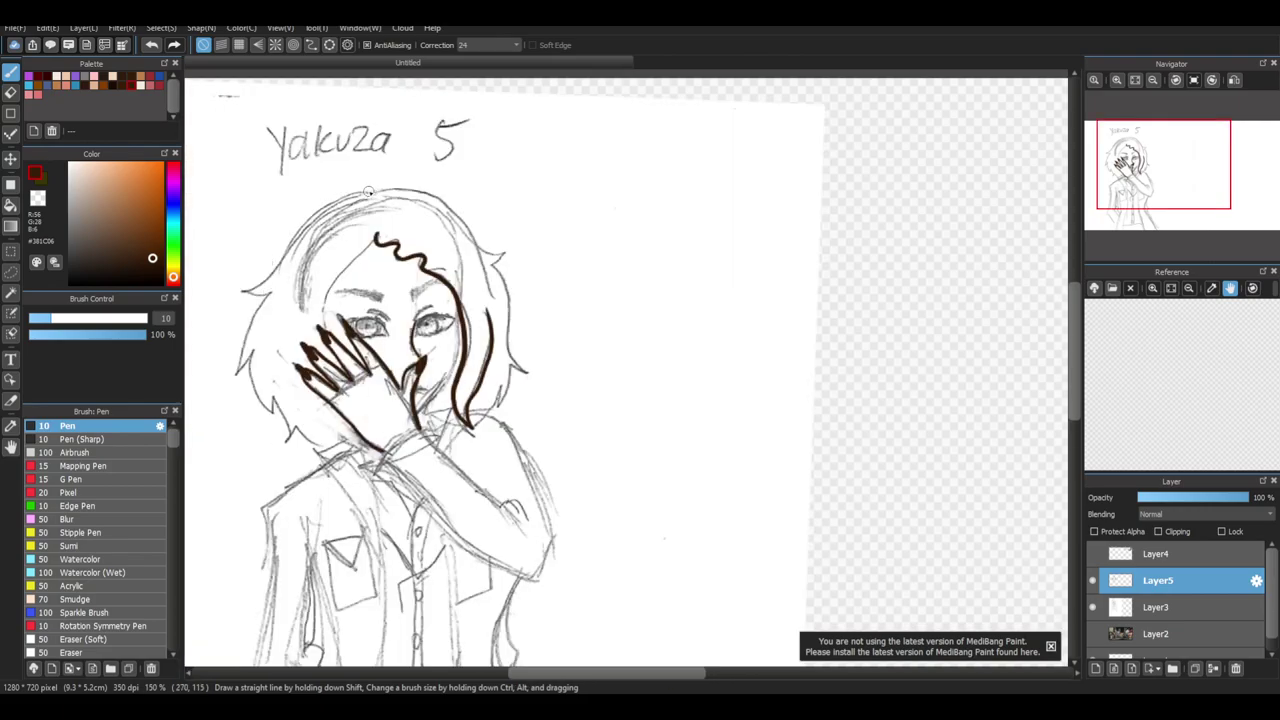
pyautogui.moveTo(312, 215); pyautogui.dragTo(271, 271)
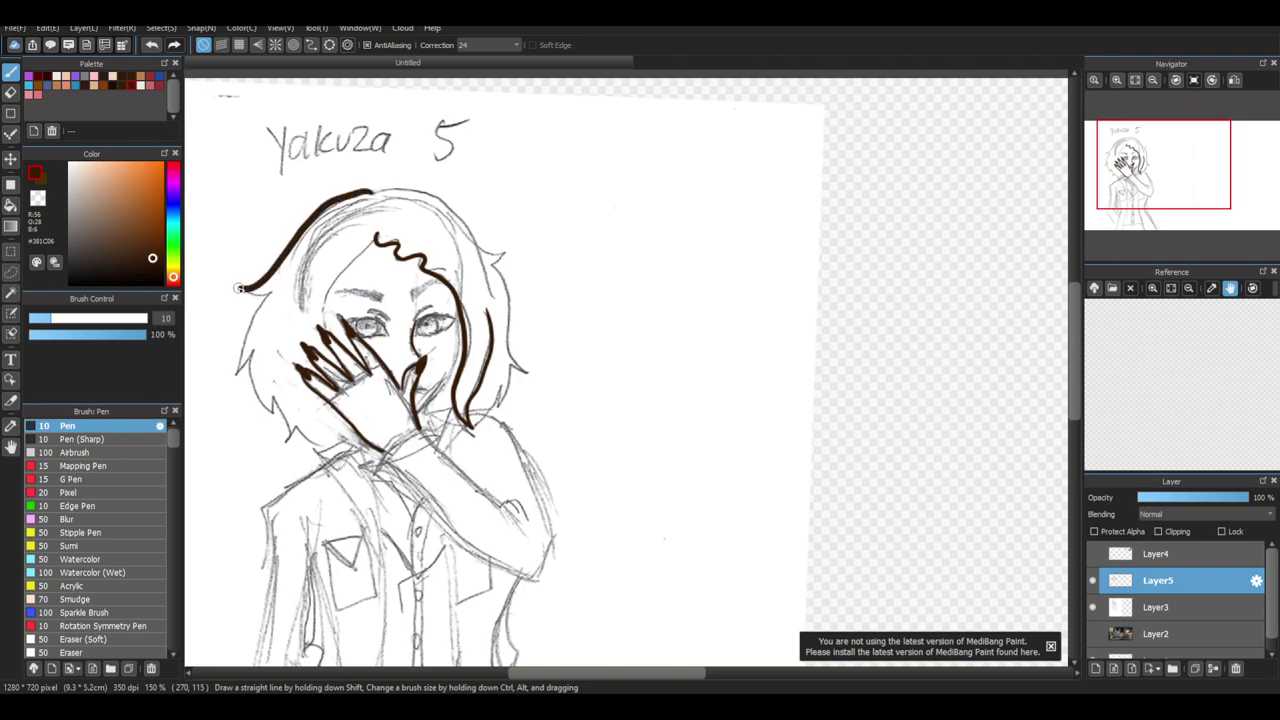
pyautogui.moveTo(249, 314)
pyautogui.mouseDown()
pyautogui.moveTo(230, 387)
pyautogui.moveTo(244, 377)
pyautogui.moveTo(280, 428)
pyautogui.mouseUp()
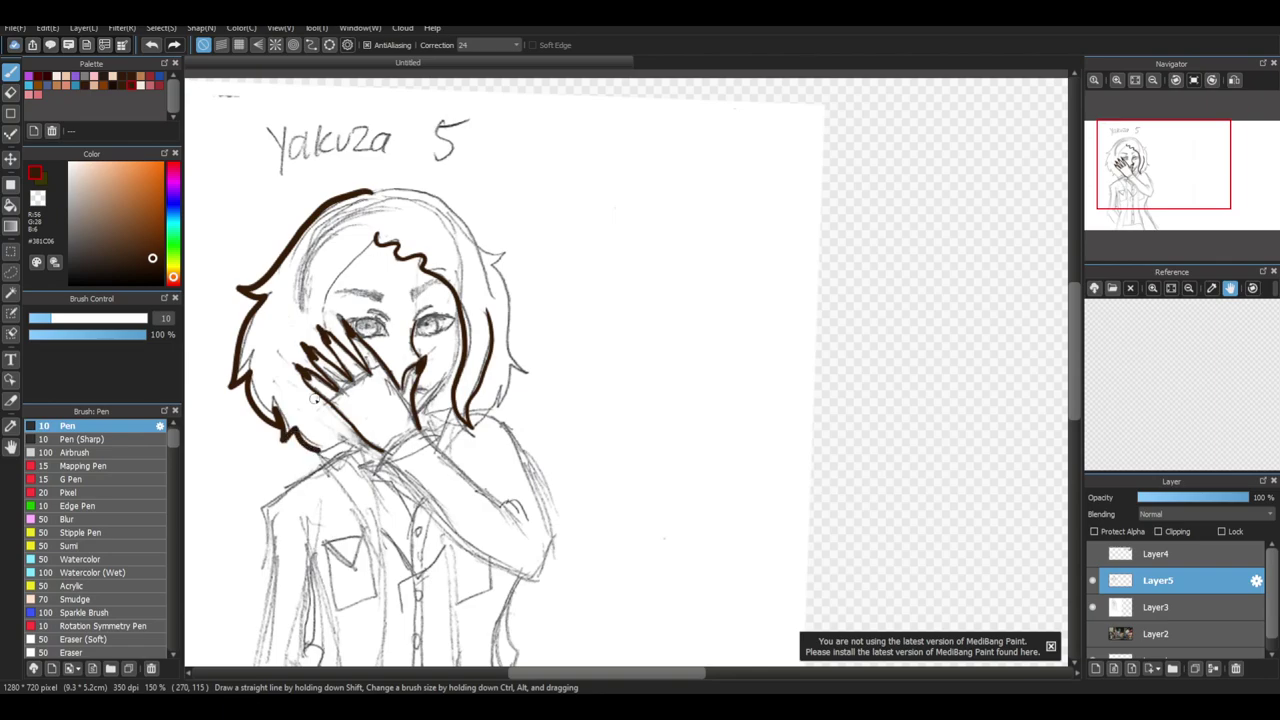
pyautogui.moveTo(368, 192)
pyautogui.mouseDown()
pyautogui.moveTo(420, 184)
pyautogui.moveTo(505, 250)
pyautogui.moveTo(497, 263)
pyautogui.moveTo(533, 369)
pyautogui.moveTo(516, 372)
pyautogui.moveTo(492, 416)
pyautogui.mouseUp()
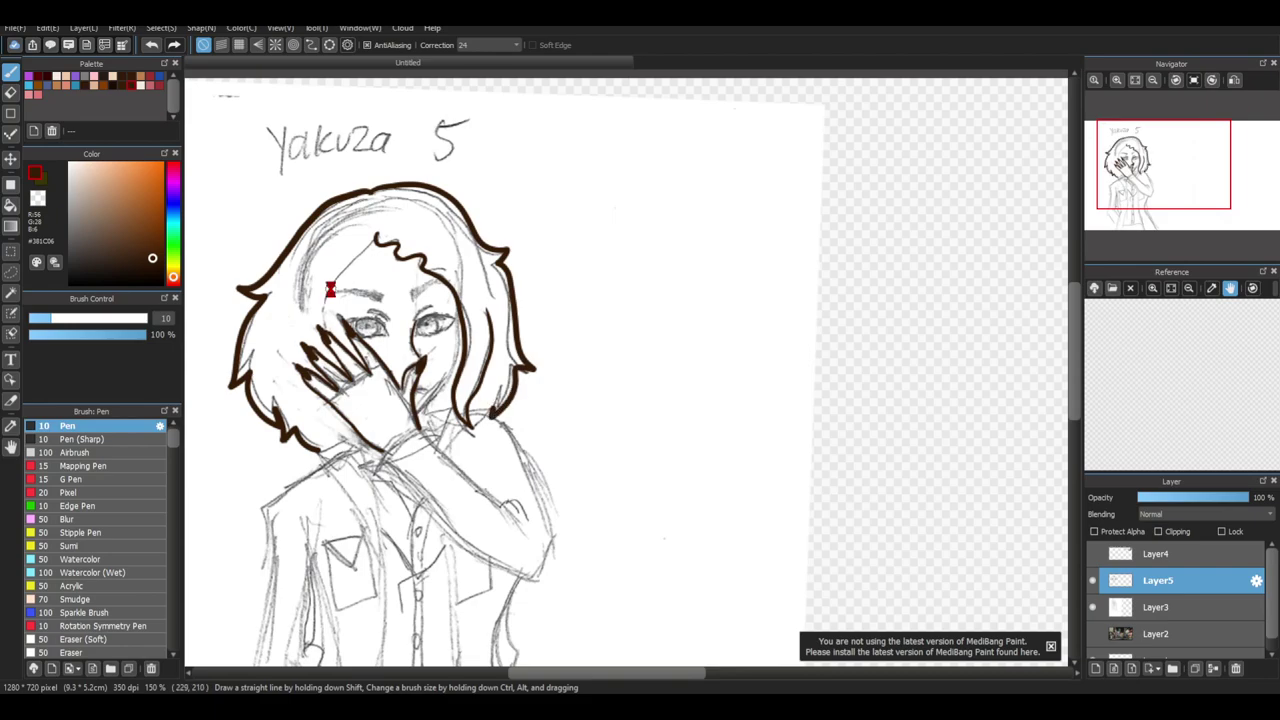
# Ink the hairline from the parting down to the fingers and the cheek and jaw line on the other side
pyautogui.scroll(2, 331, 287)
pyautogui.moveTo(405, 201)
pyautogui.mouseDown()
pyautogui.moveTo(310, 340)
pyautogui.moveTo(322, 376)
pyautogui.moveTo(342, 378)
pyautogui.mouseUp()
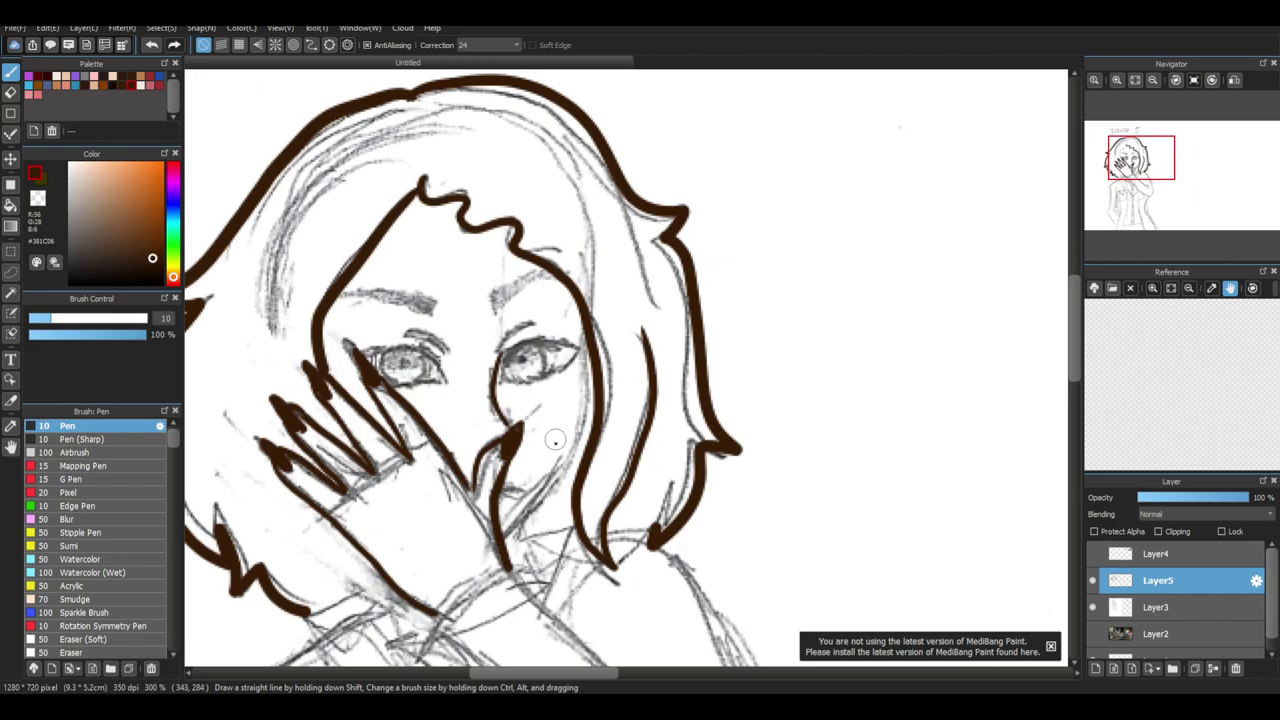
pyautogui.moveTo(580, 324); pyautogui.dragTo(585, 378)
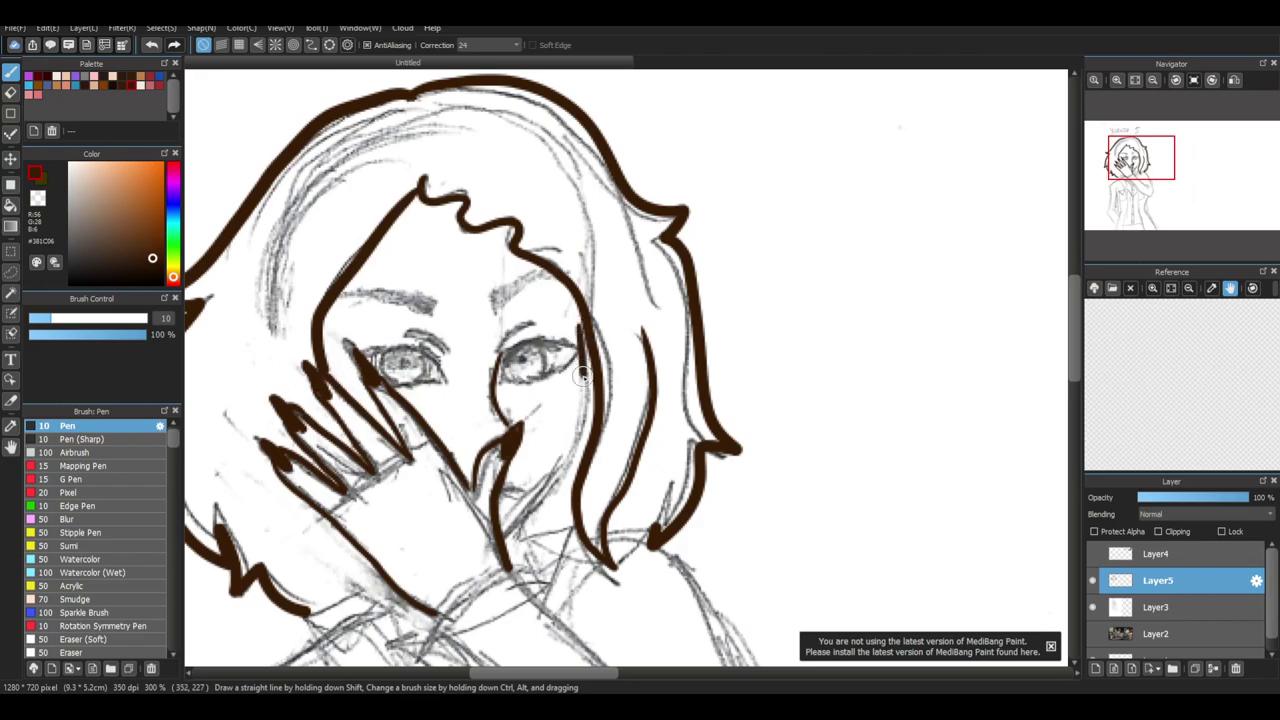
pyautogui.hotkey('ctrl', 'z')
pyautogui.moveTo(582, 318)
pyautogui.mouseDown()
pyautogui.moveTo(583, 412)
pyautogui.moveTo(538, 504)
pyautogui.moveTo(498, 545)
pyautogui.mouseUp()
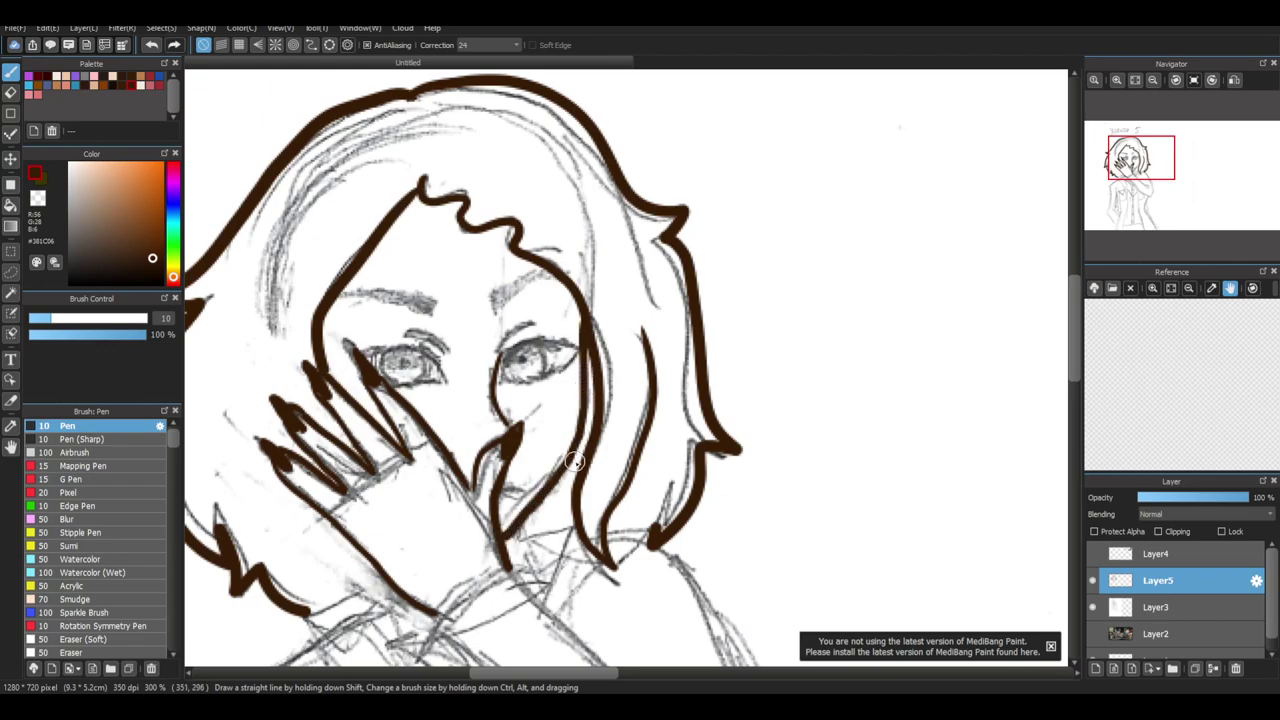
# Ink the outlines of both eyes and the eyelid crease above the uncovered eye
pyautogui.scroll(-3, 529, 429)
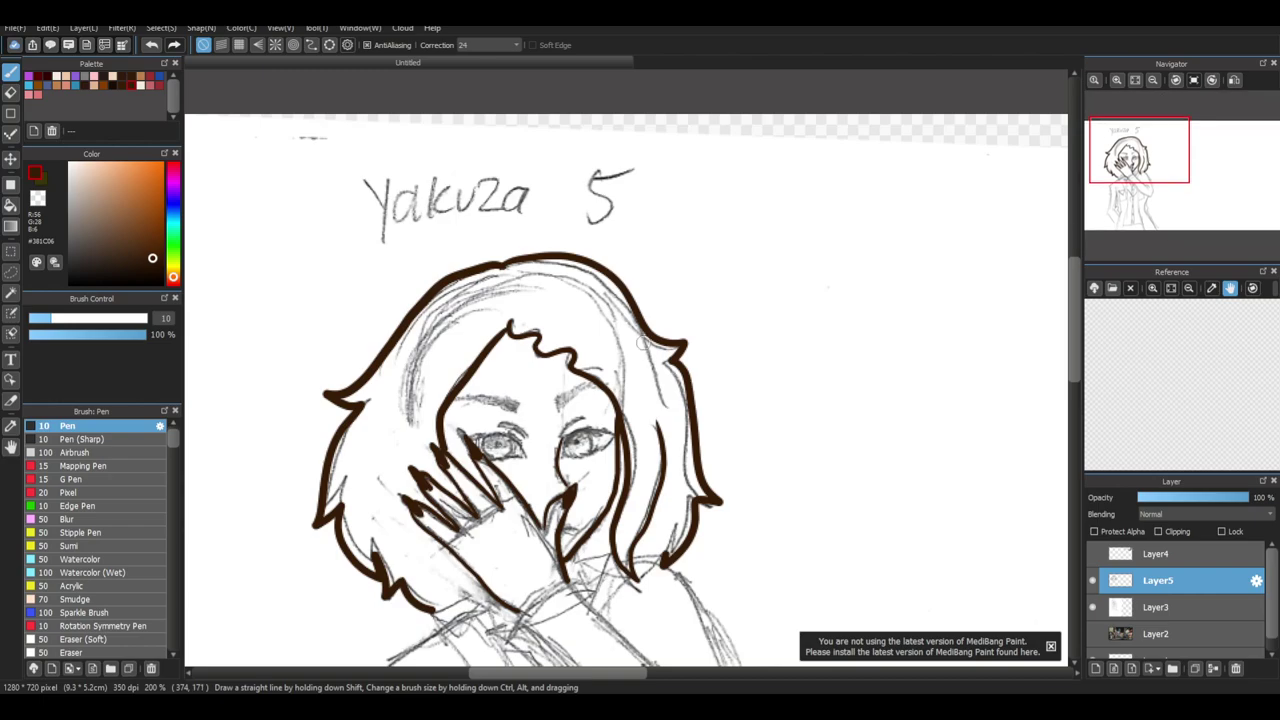
pyautogui.scroll(2, 510, 461)
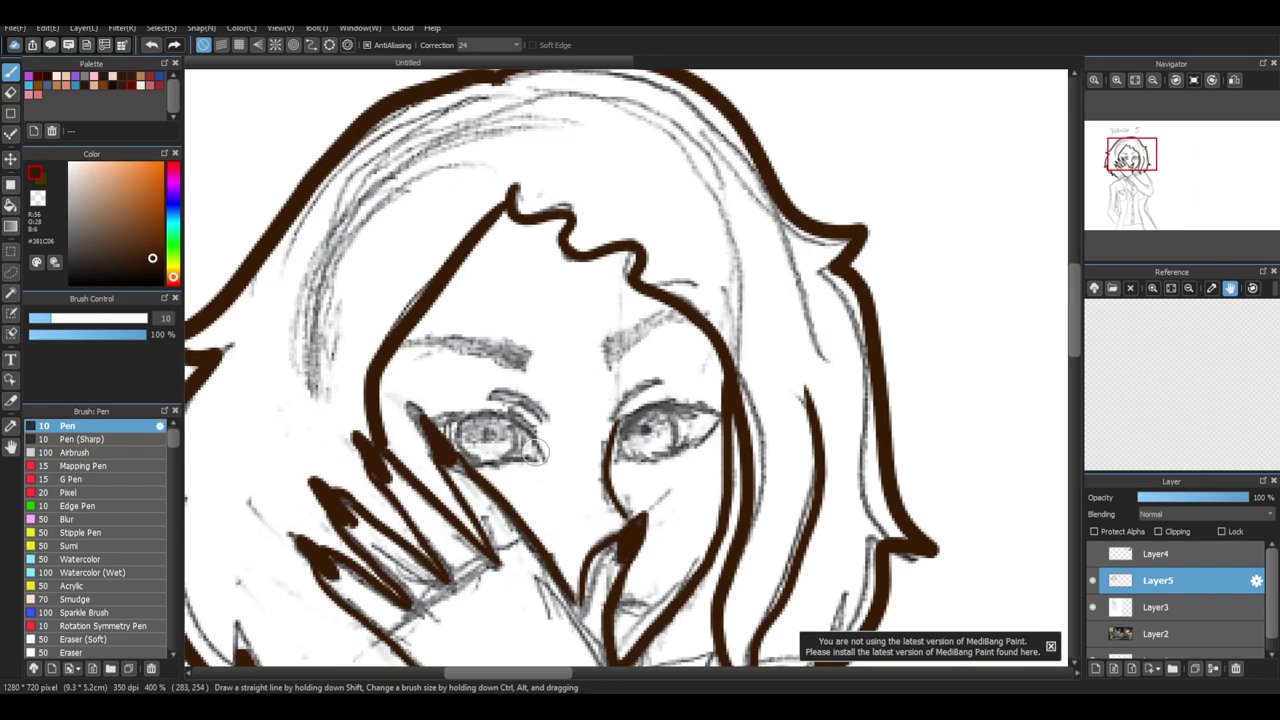
pyautogui.moveTo(547, 458)
pyautogui.mouseDown()
pyautogui.moveTo(503, 406)
pyautogui.moveTo(425, 420)
pyautogui.moveTo(480, 464)
pyautogui.moveTo(468, 467)
pyautogui.moveTo(540, 462)
pyautogui.mouseUp()
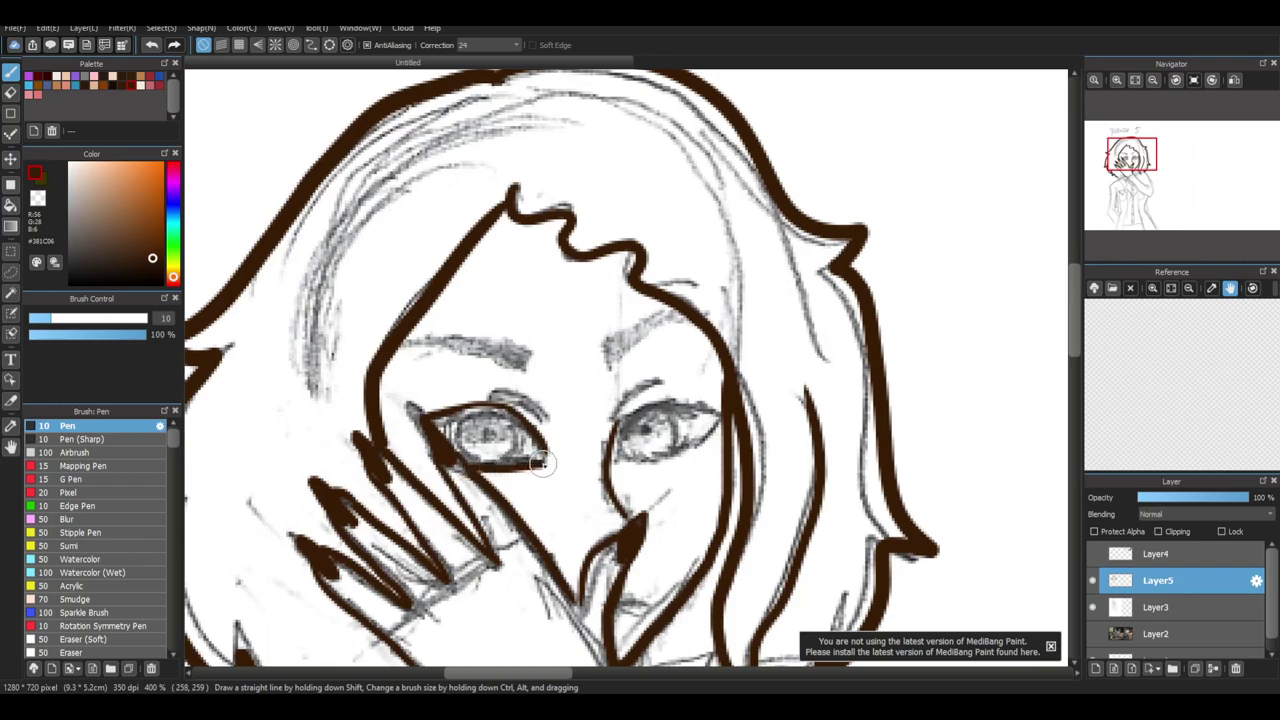
pyautogui.moveTo(636, 418)
pyautogui.mouseDown()
pyautogui.moveTo(683, 403)
pyautogui.moveTo(726, 411)
pyautogui.moveTo(682, 449)
pyautogui.moveTo(607, 460)
pyautogui.mouseUp()
pyautogui.moveTo(599, 412); pyautogui.dragTo(657, 389)
# Ink the remaining eyelid crease, both thick eyebrows and the iris outlines
pyautogui.moveTo(560, 430)
pyautogui.mouseDown()
pyautogui.moveTo(528, 395)
pyautogui.moveTo(535, 364)
pyautogui.moveTo(423, 337)
pyautogui.moveTo(527, 364)
pyautogui.mouseUp()
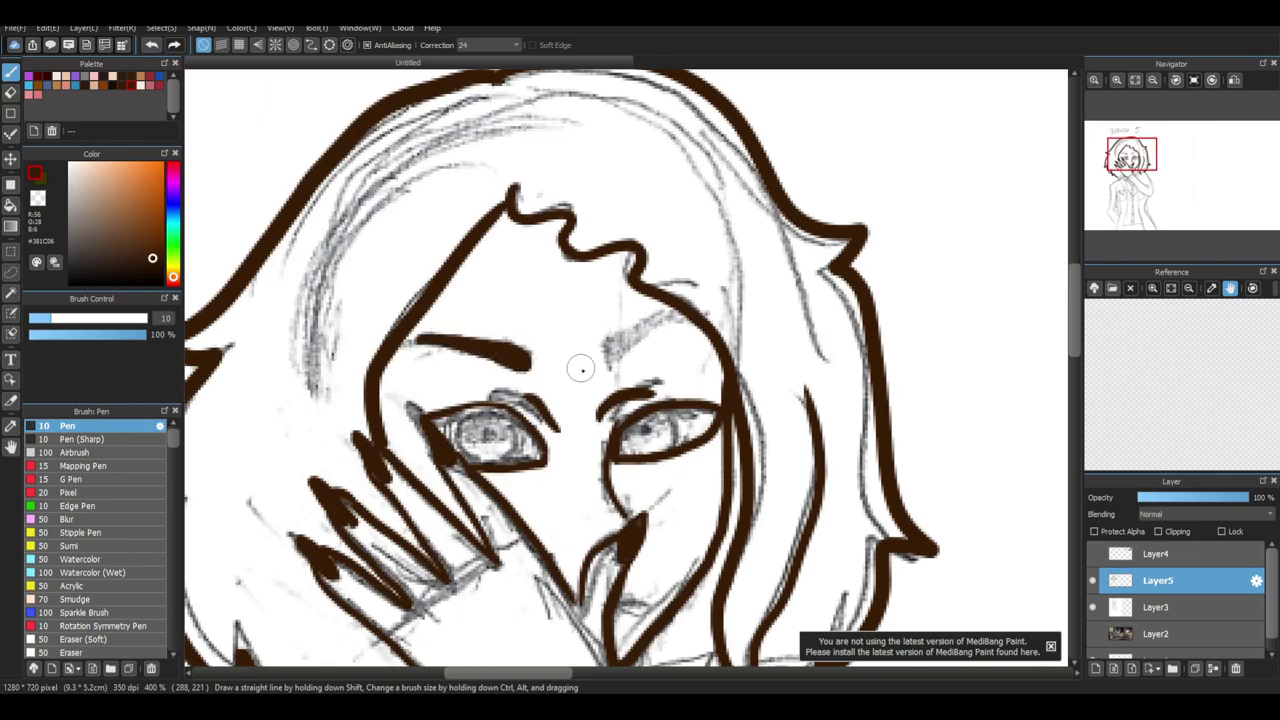
pyautogui.moveTo(605, 362)
pyautogui.mouseDown()
pyautogui.moveTo(649, 335)
pyautogui.moveTo(611, 362)
pyautogui.moveTo(683, 328)
pyautogui.mouseUp()
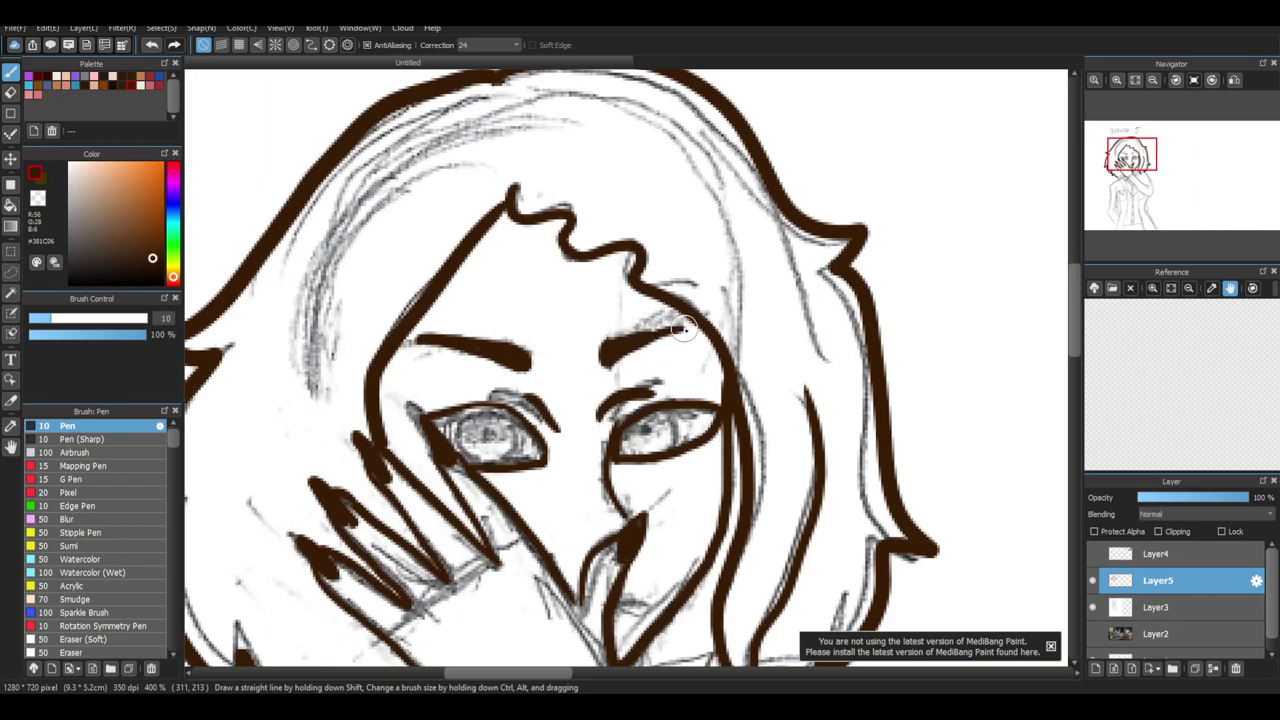
pyautogui.moveTo(602, 358); pyautogui.dragTo(690, 325)
pyautogui.moveTo(463, 413)
pyautogui.mouseDown()
pyautogui.moveTo(478, 460)
pyautogui.moveTo(513, 441)
pyautogui.moveTo(517, 415)
pyautogui.moveTo(509, 448)
pyautogui.mouseUp()
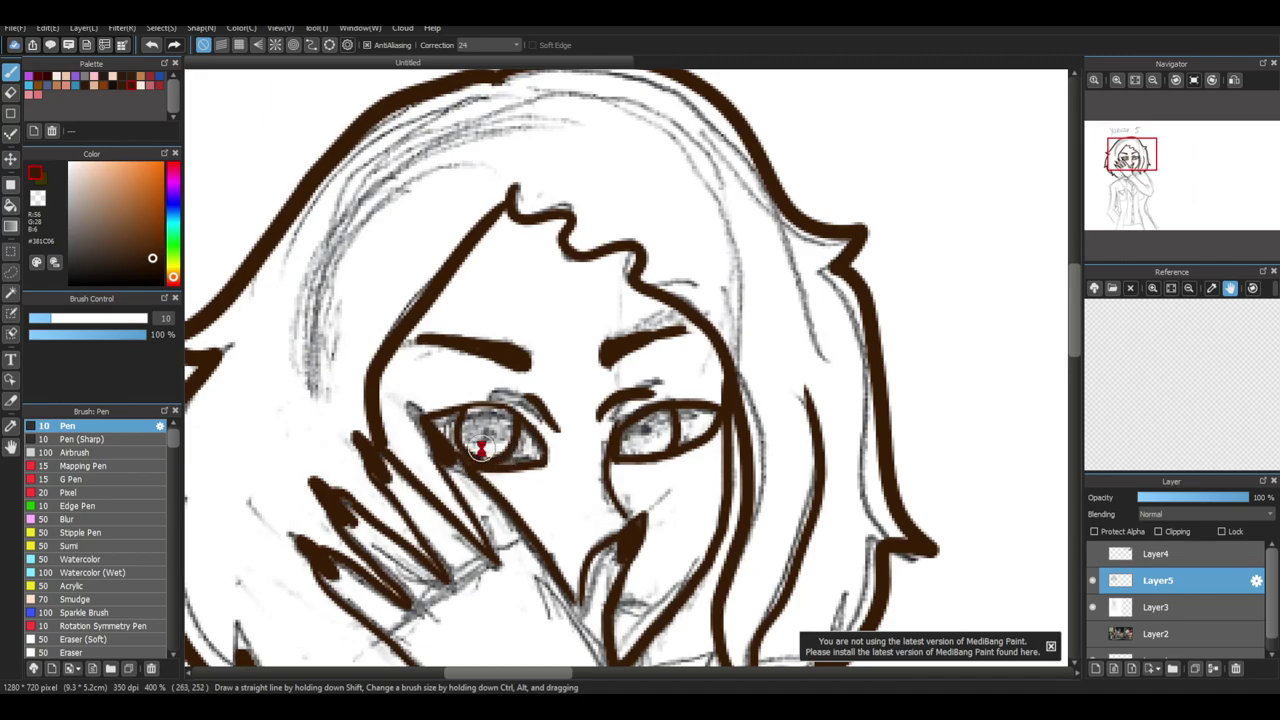
# Ink the sleeve cuff at the wrist and both edges of the raised forearm up to the elbow fold
pyautogui.scroll(-4, 481, 449)
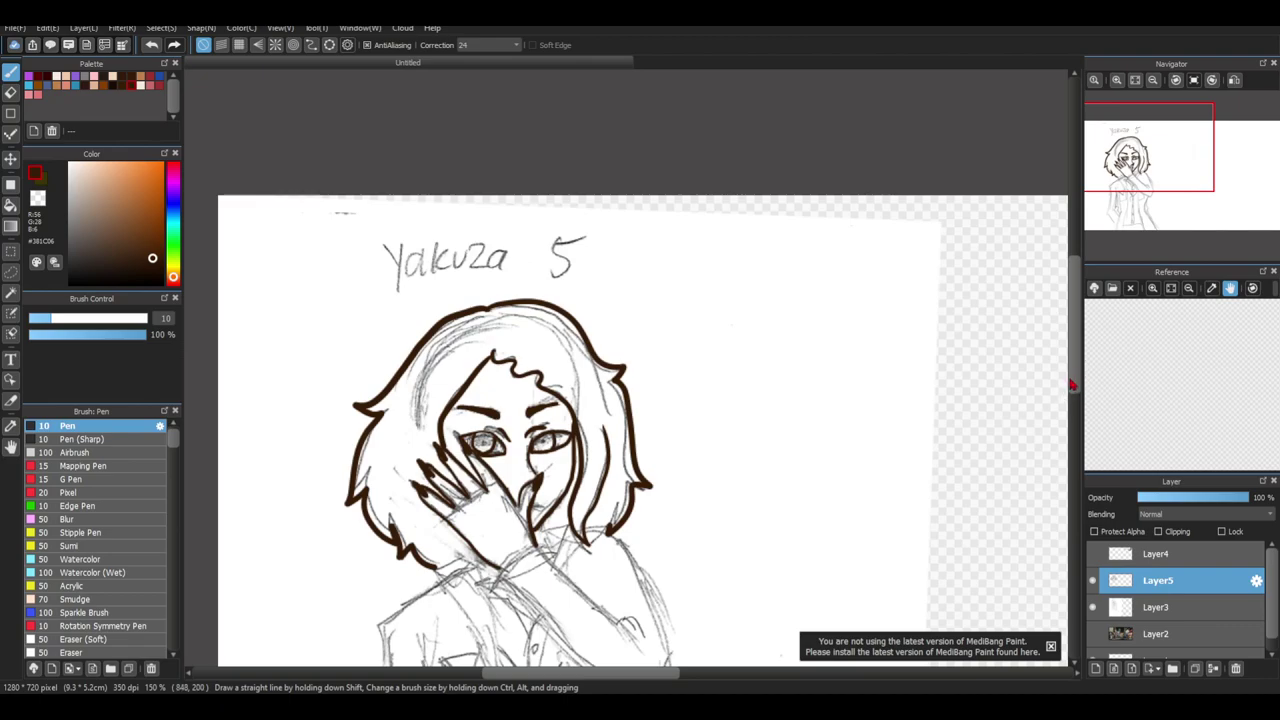
pyautogui.moveTo(1071, 384); pyautogui.dragTo(1086, 413)
pyautogui.scroll(-1, 638, 381)
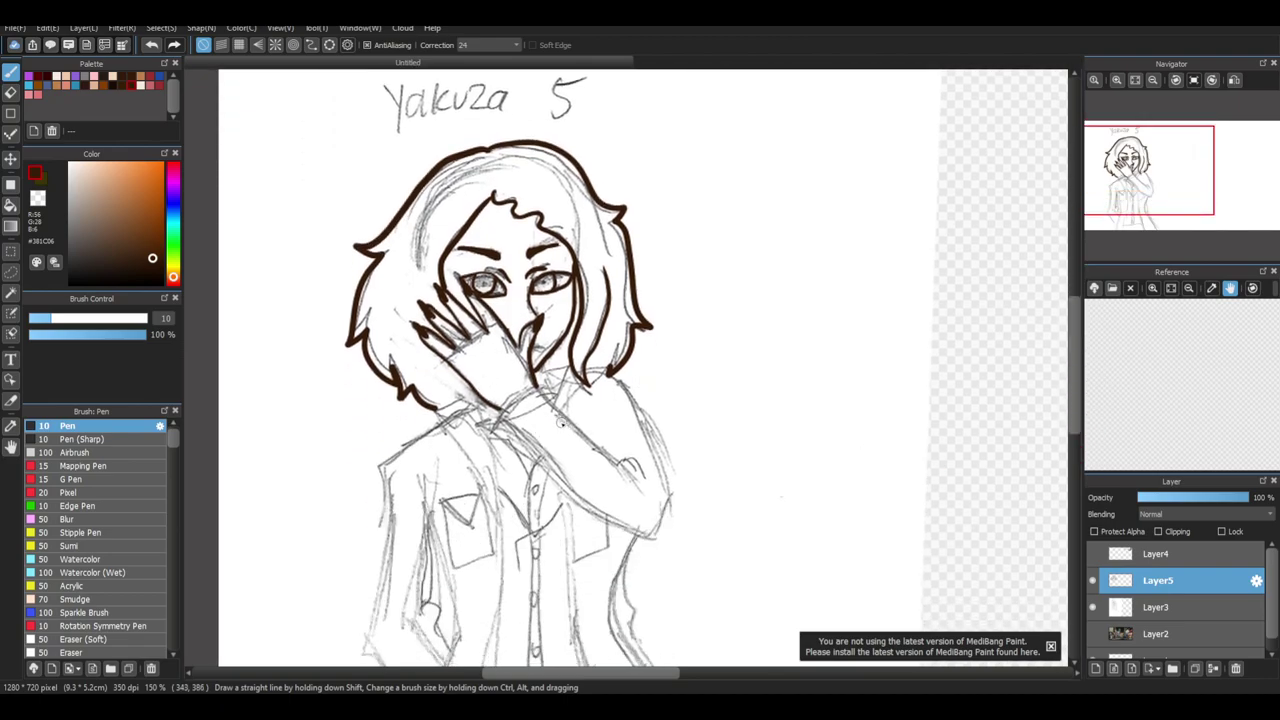
pyautogui.scroll(5, 485, 280)
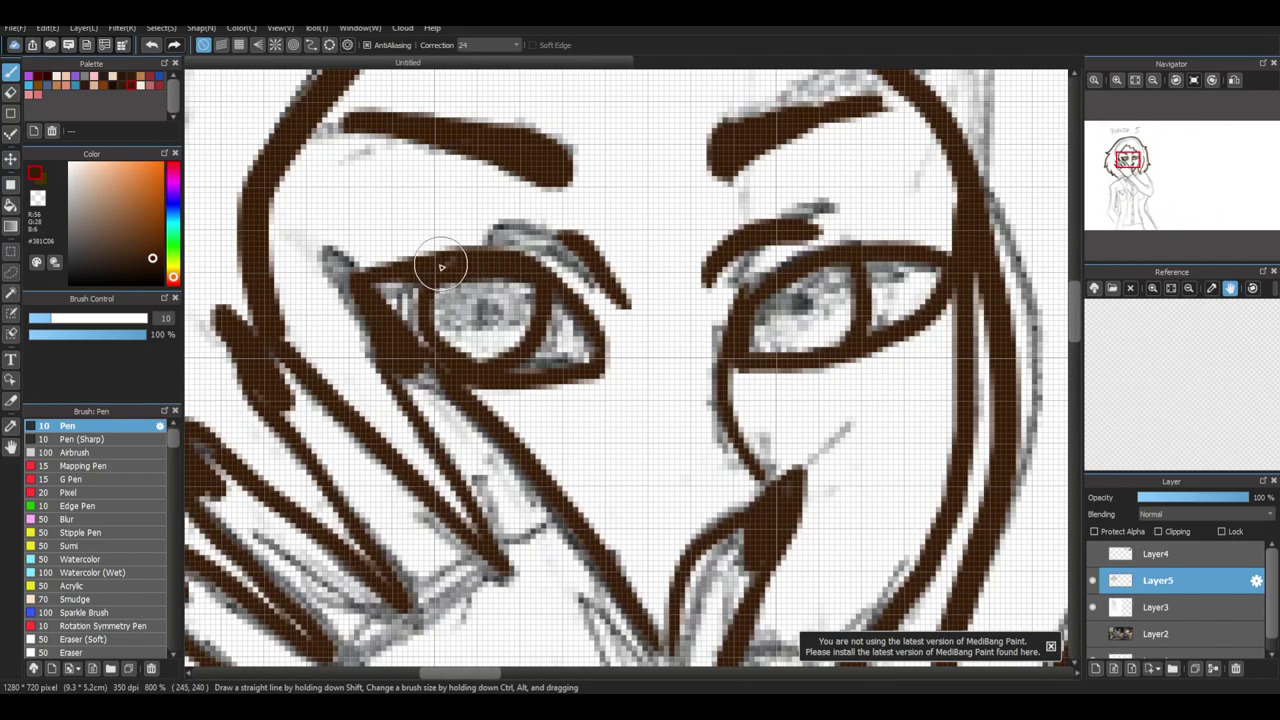
pyautogui.scroll(-5, 464, 293)
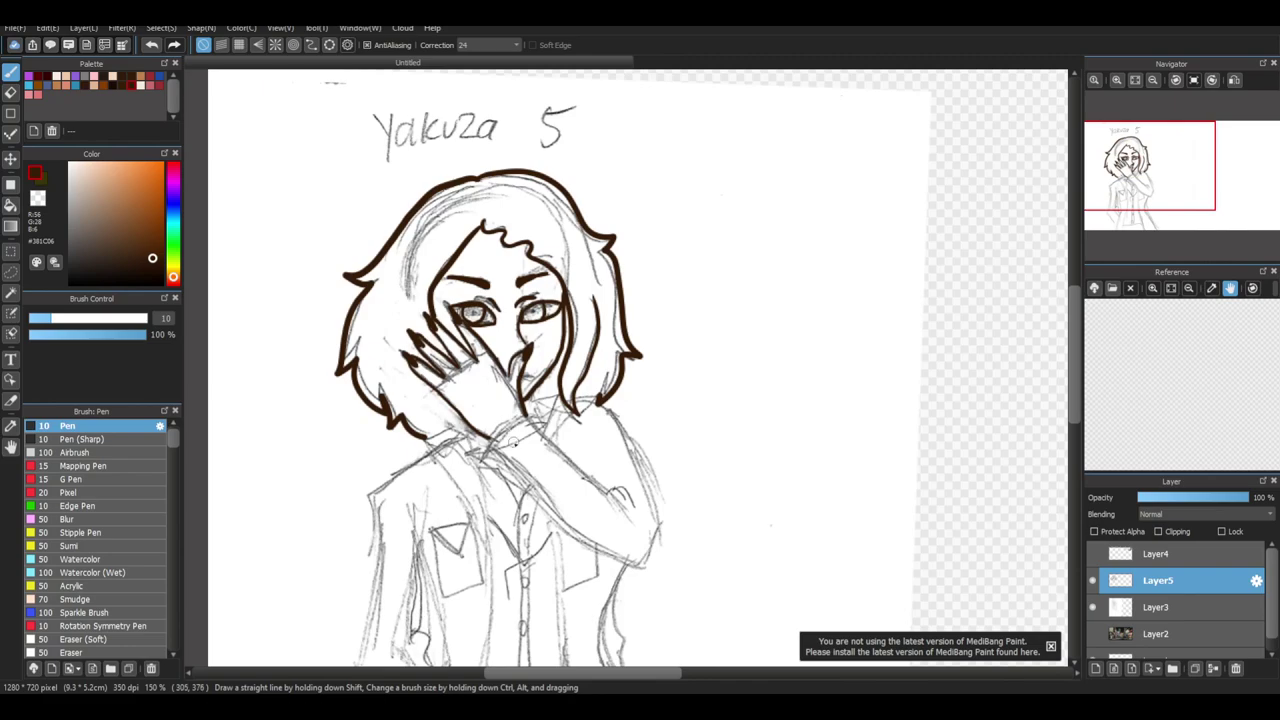
pyautogui.scroll(2, 520, 441)
pyautogui.moveTo(542, 420)
pyautogui.mouseDown()
pyautogui.moveTo(520, 440)
pyautogui.moveTo(472, 448)
pyautogui.moveTo(455, 488)
pyautogui.moveTo(465, 445)
pyautogui.moveTo(520, 412)
pyautogui.moveTo(555, 400)
pyautogui.moveTo(570, 408)
pyautogui.moveTo(563, 428)
pyautogui.mouseUp()
pyautogui.moveTo(446, 470); pyautogui.dragTo(700, 662)
pyautogui.moveTo(565, 402)
pyautogui.mouseDown()
pyautogui.moveTo(680, 515)
pyautogui.moveTo(738, 534)
pyautogui.moveTo(752, 565)
pyautogui.mouseUp()
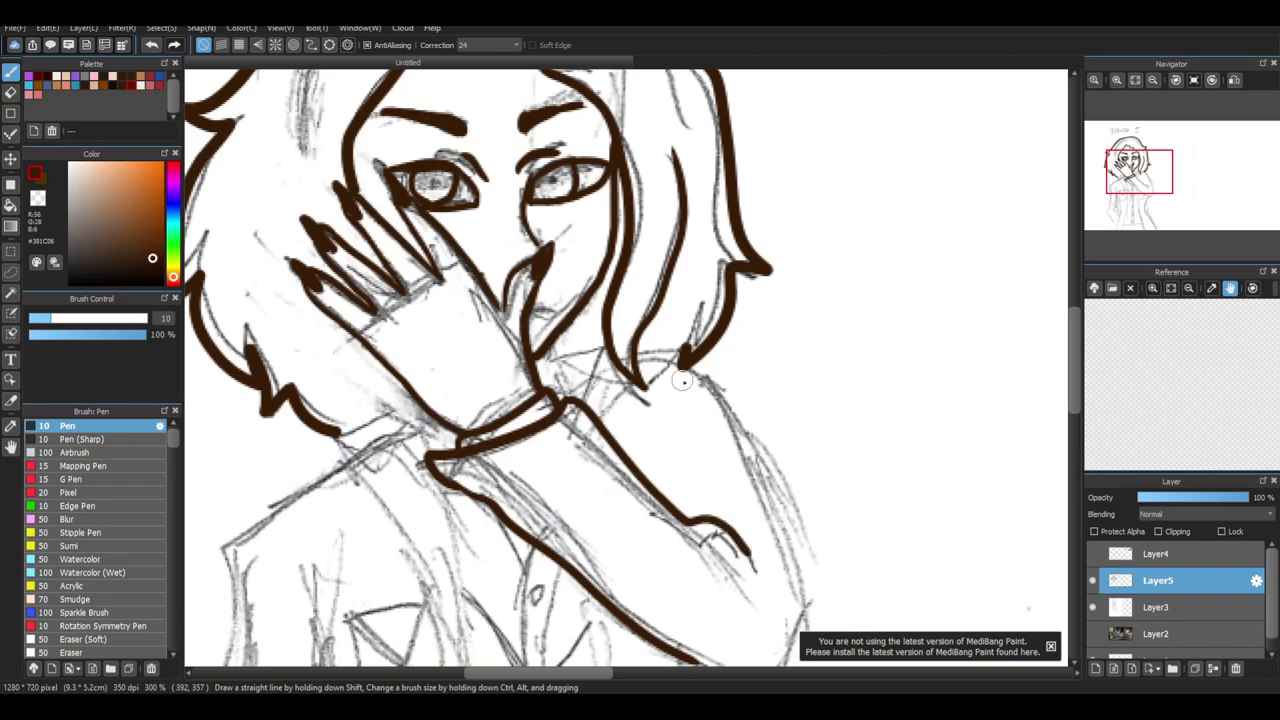
# Ink the neck and collar lines and the raised arm's shoulder and outer edge around the elbow
pyautogui.moveTo(546, 360)
pyautogui.mouseDown()
pyautogui.moveTo(606, 353)
pyautogui.moveTo(592, 403)
pyautogui.mouseUp()
pyautogui.moveTo(638, 356)
pyautogui.mouseDown()
pyautogui.moveTo(708, 386)
pyautogui.moveTo(755, 446)
pyautogui.mouseUp()
pyautogui.moveTo(1075, 375); pyautogui.dragTo(1077, 414)
pyautogui.moveTo(742, 262)
pyautogui.mouseDown()
pyautogui.moveTo(798, 441)
pyautogui.moveTo(768, 515)
pyautogui.moveTo(754, 525)
pyautogui.moveTo(688, 504)
pyautogui.mouseUp()
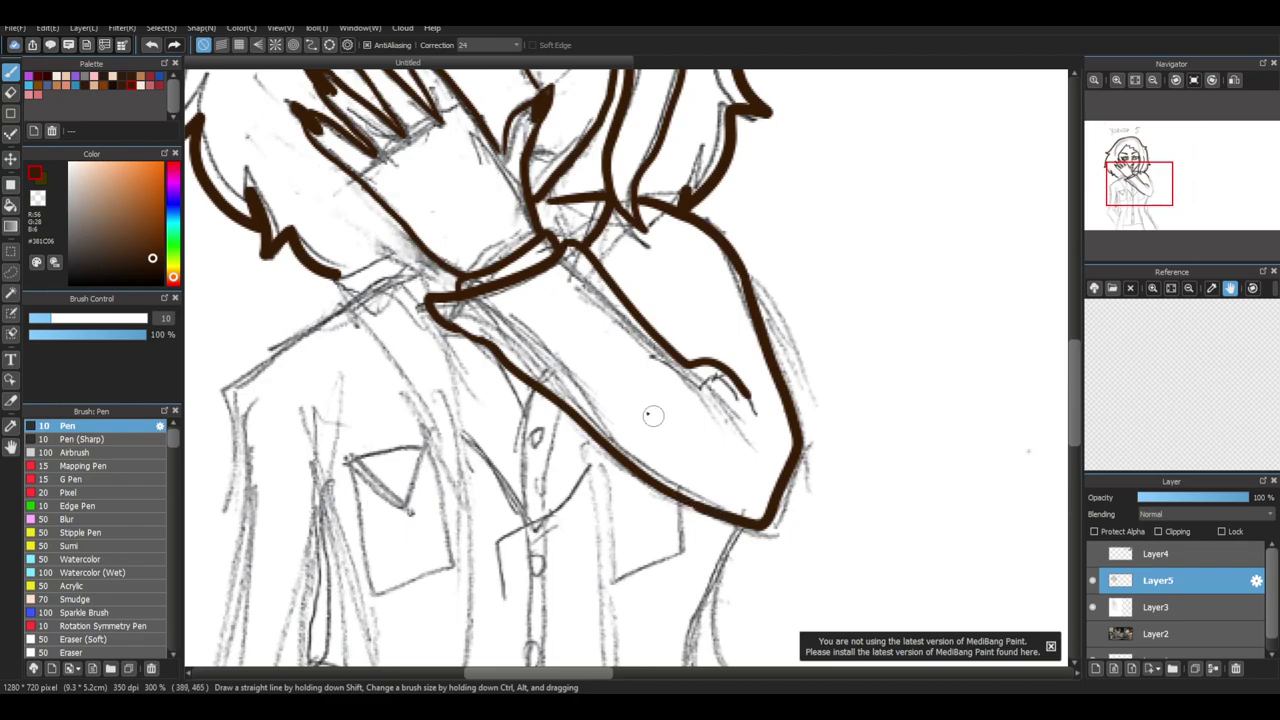
# Ink the lowered arm from shoulder to pocketed hand, and the adjacent front edge of the open jacket
pyautogui.scroll(-2, 396, 283)
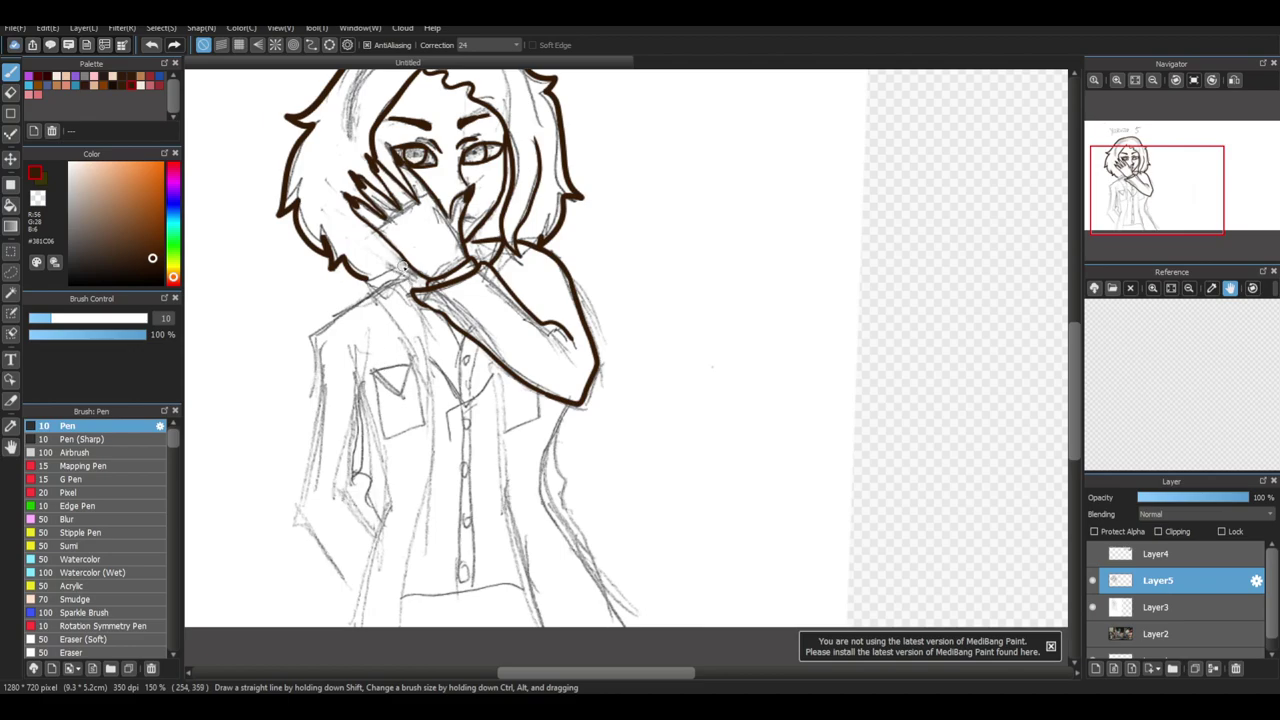
pyautogui.moveTo(402, 283)
pyautogui.mouseDown()
pyautogui.moveTo(324, 319)
pyautogui.moveTo(313, 343)
pyautogui.moveTo(305, 521)
pyautogui.moveTo(368, 603)
pyautogui.mouseUp()
pyautogui.moveTo(390, 520); pyautogui.dragTo(377, 589)
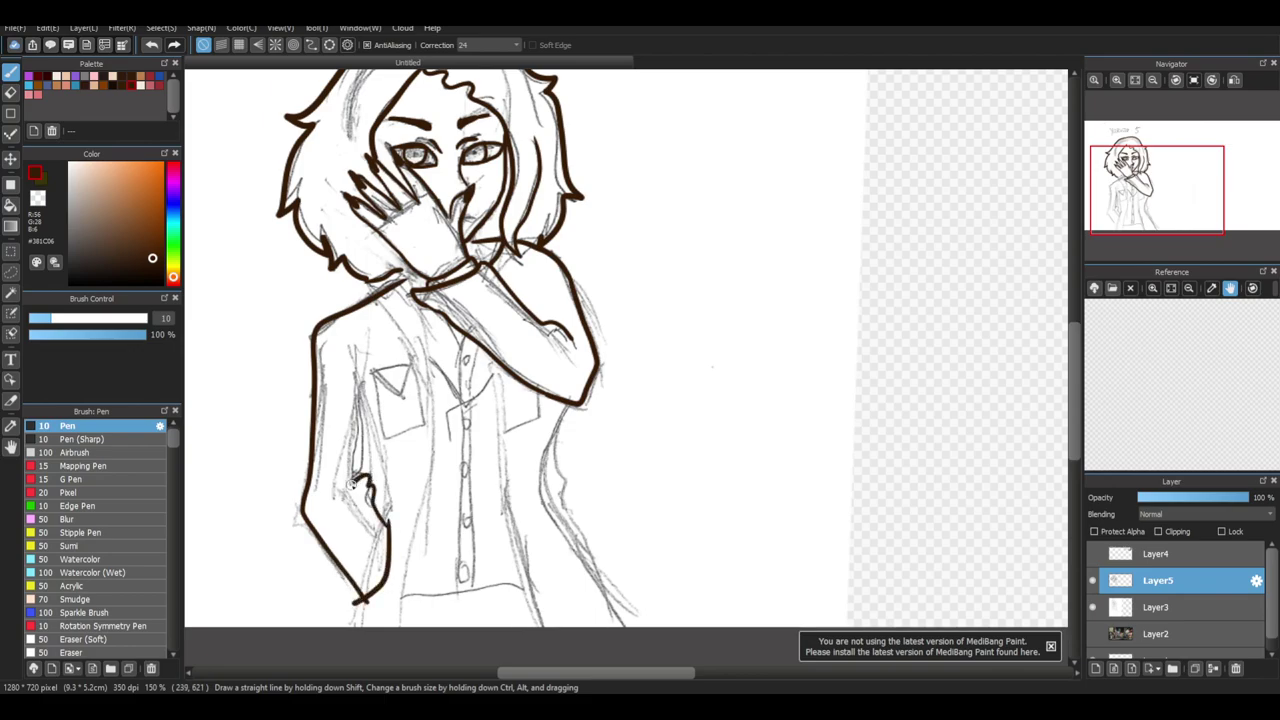
pyautogui.moveTo(362, 383); pyautogui.dragTo(369, 473)
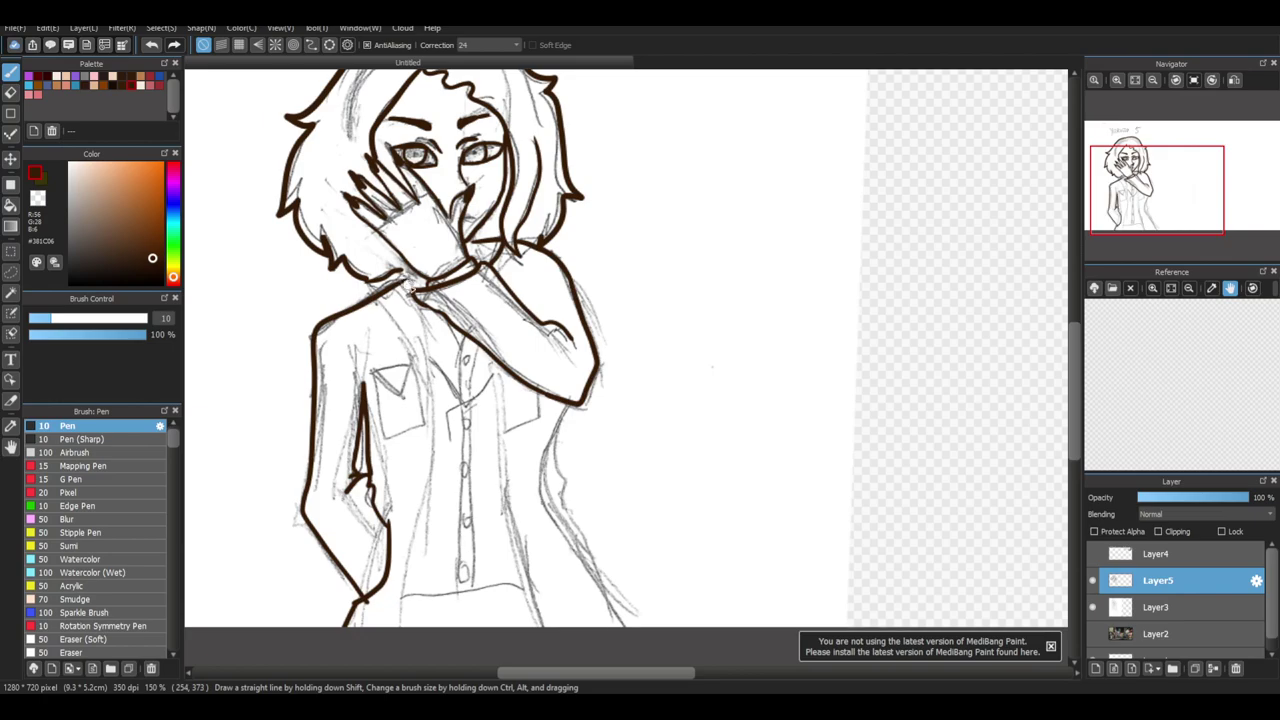
pyautogui.moveTo(418, 318)
pyautogui.mouseDown()
pyautogui.moveTo(433, 446)
pyautogui.moveTo(407, 626)
pyautogui.mouseUp()
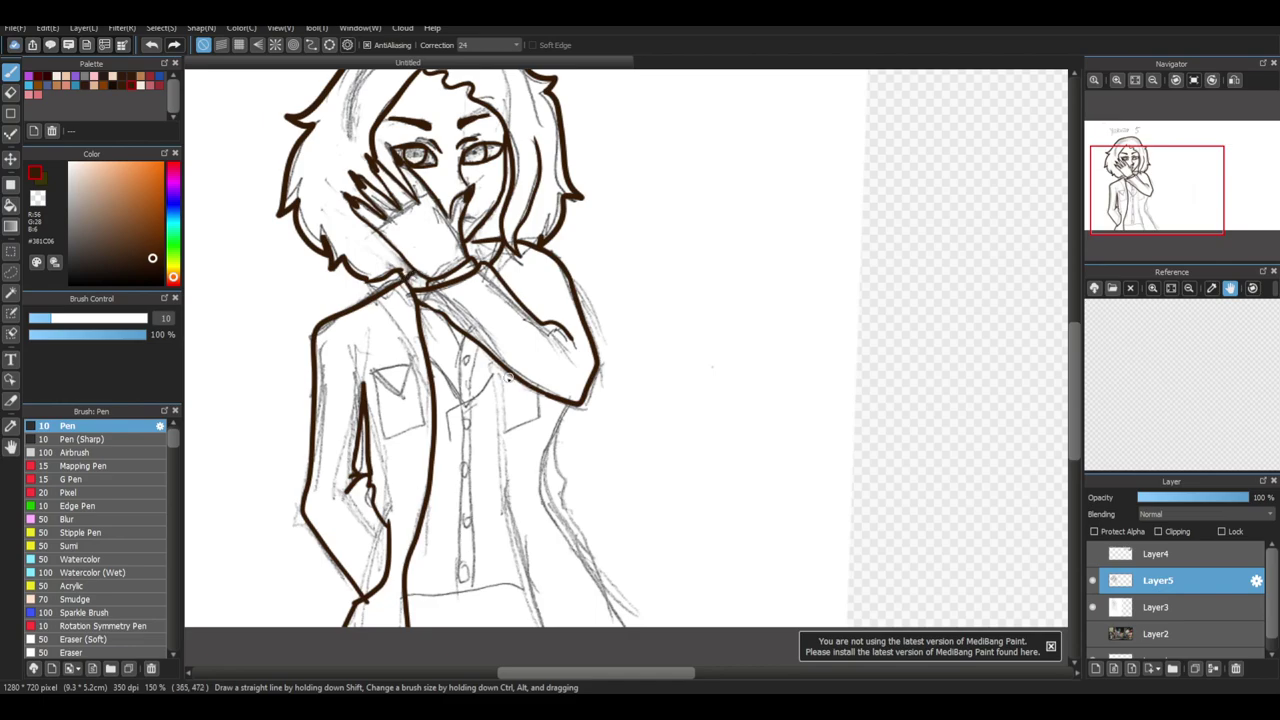
# Ink the open jacket's other front edge, its outer side below the raised elbow, and the vest's hem line
pyautogui.moveTo(492, 358)
pyautogui.mouseDown()
pyautogui.moveTo(518, 574)
pyautogui.moveTo(545, 625)
pyautogui.mouseUp()
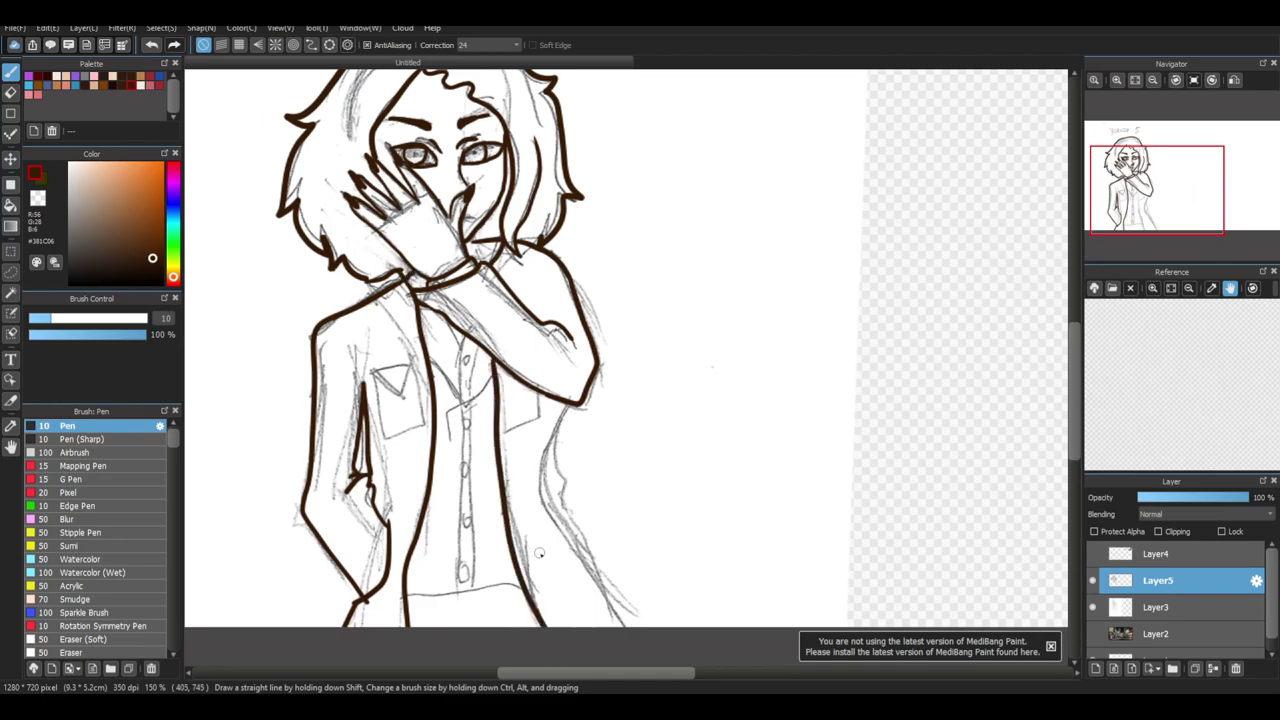
pyautogui.moveTo(575, 402)
pyautogui.mouseDown()
pyautogui.moveTo(552, 464)
pyautogui.moveTo(633, 638)
pyautogui.mouseUp()
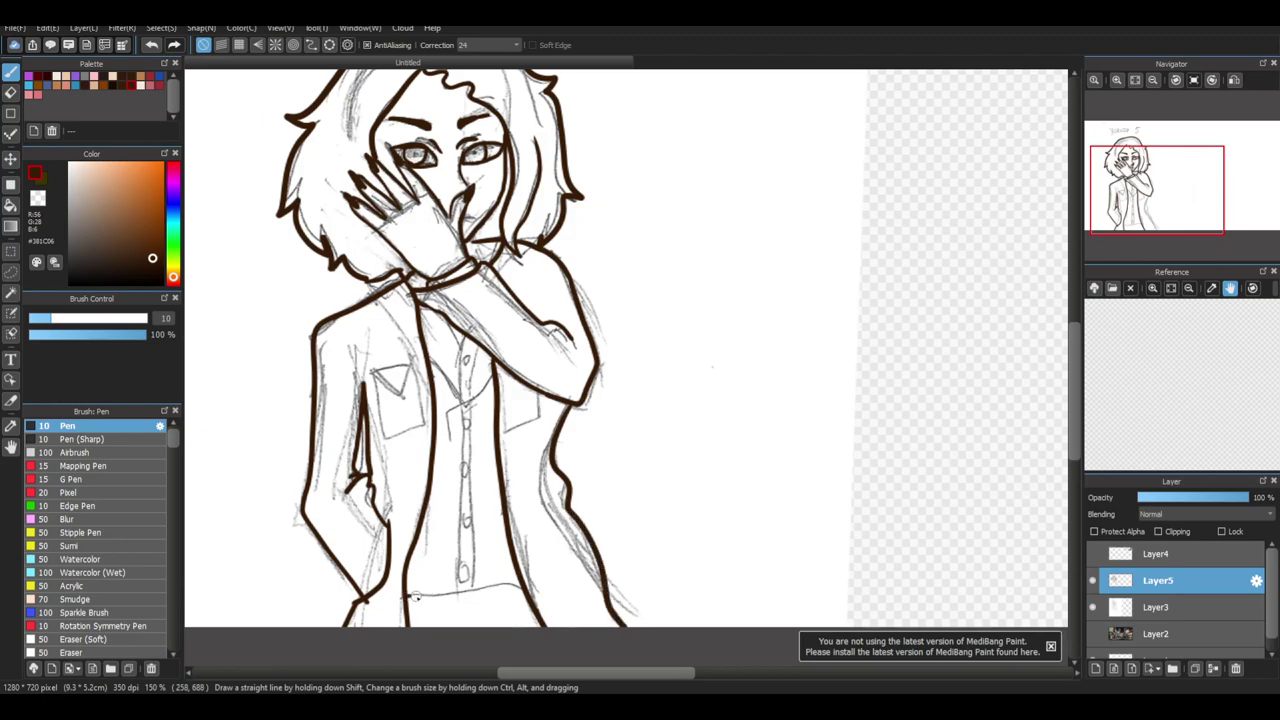
pyautogui.moveTo(459, 592); pyautogui.dragTo(510, 587)
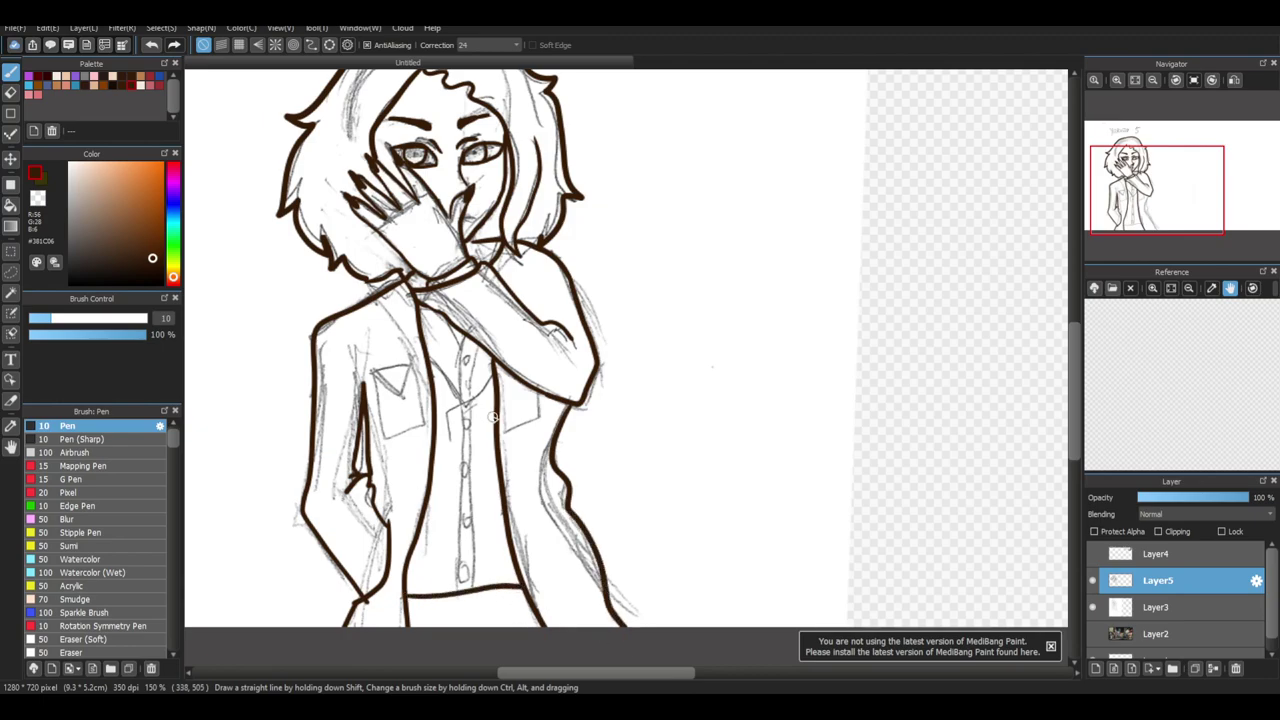
# Ink the vest's V-neckline and front overlap, plus the shirt collar, placket lines and button beneath the raised arm
pyautogui.scroll(2, 492, 416)
pyautogui.moveTo(378, 293)
pyautogui.mouseDown()
pyautogui.moveTo(452, 378)
pyautogui.moveTo(507, 330)
pyautogui.mouseUp()
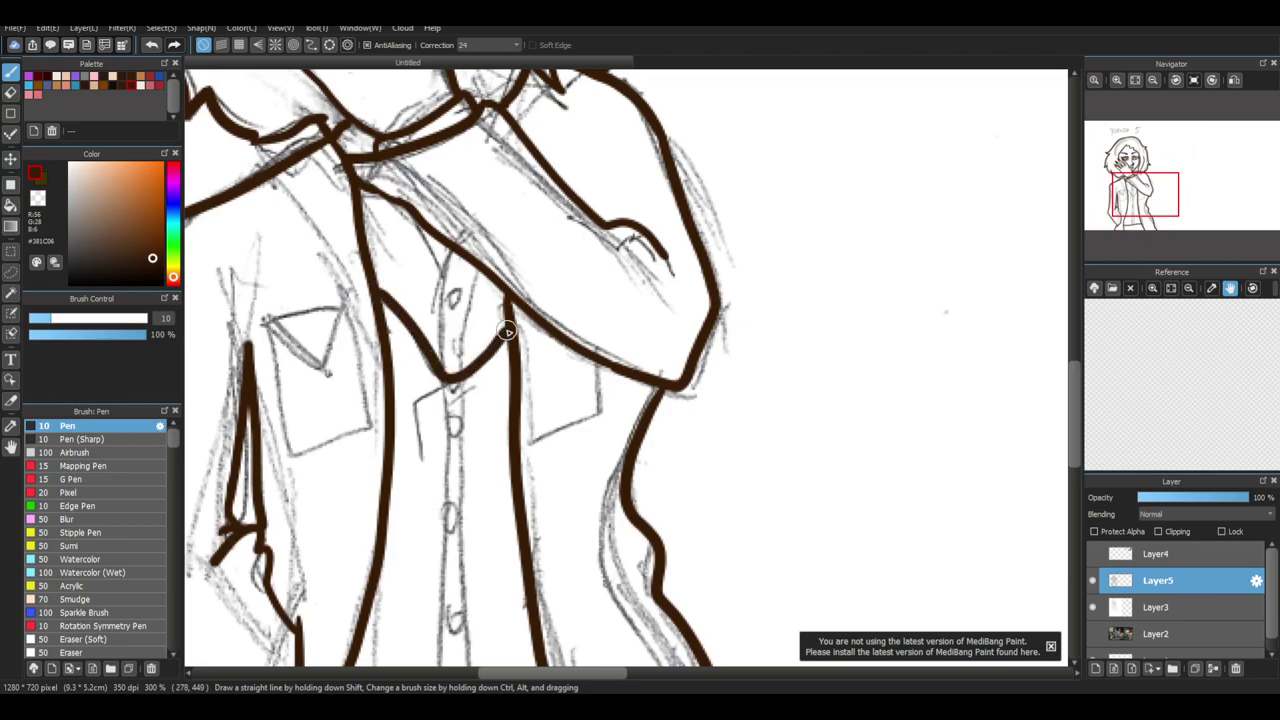
pyautogui.moveTo(455, 375)
pyautogui.mouseDown()
pyautogui.moveTo(425, 401)
pyautogui.moveTo(420, 450)
pyautogui.mouseUp()
pyautogui.moveTo(420, 222); pyautogui.dragTo(448, 300)
pyautogui.moveTo(458, 242)
pyautogui.mouseDown()
pyautogui.moveTo(442, 300)
pyautogui.moveTo(450, 376)
pyautogui.mouseUp()
pyautogui.moveTo(480, 262); pyautogui.dragTo(458, 372)
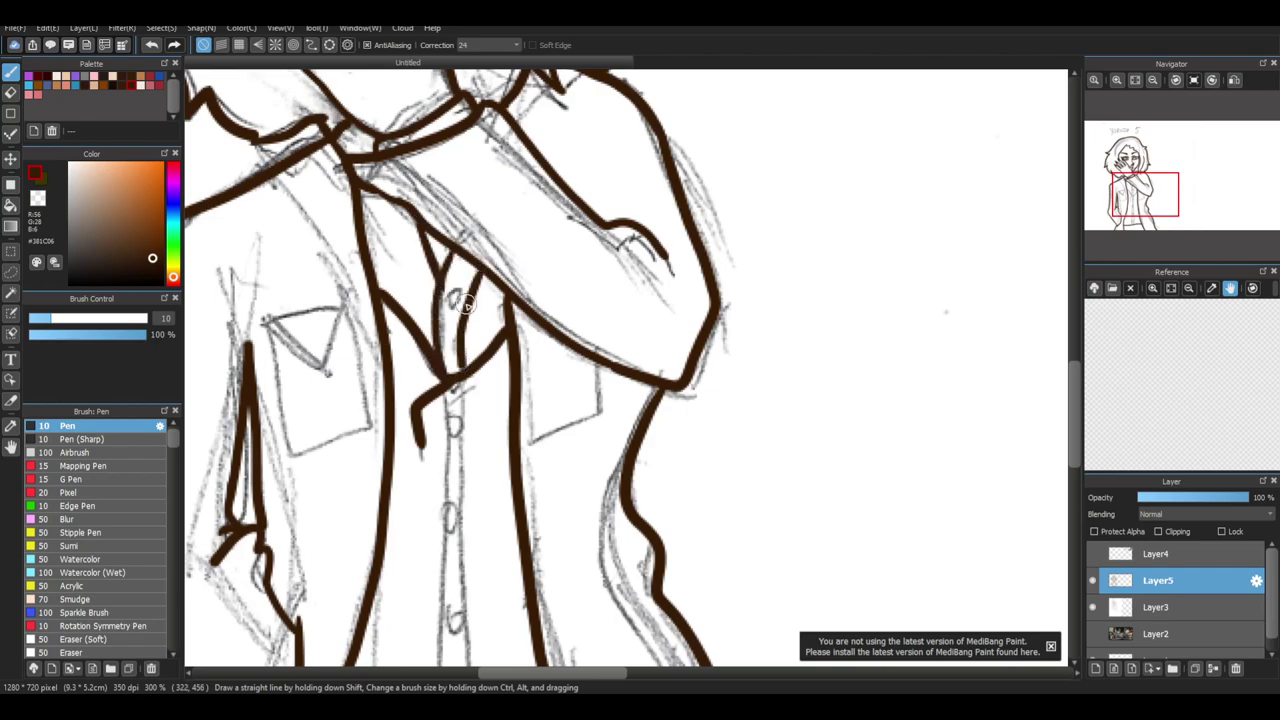
pyautogui.scroll(-5, 468, 340)
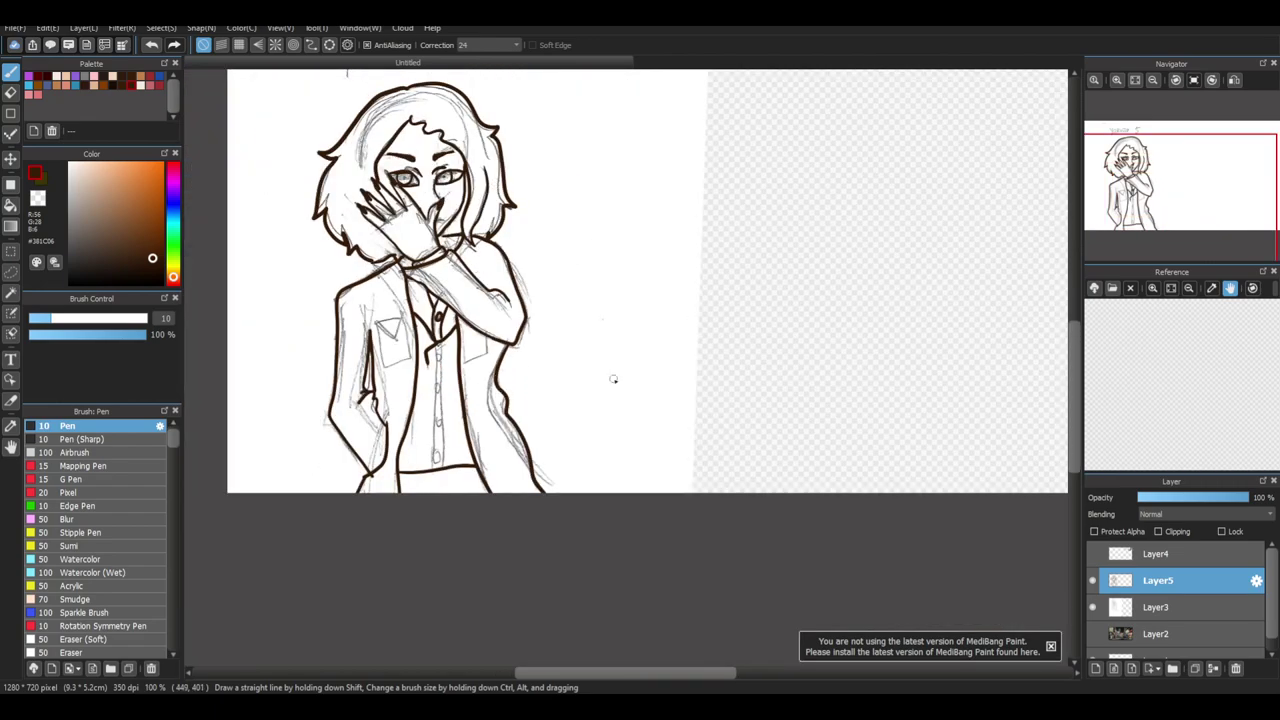
# Hide the pencil sketch on Layer3 and tidy the line art around the raised hand's fingertips
pyautogui.click(1092, 607)
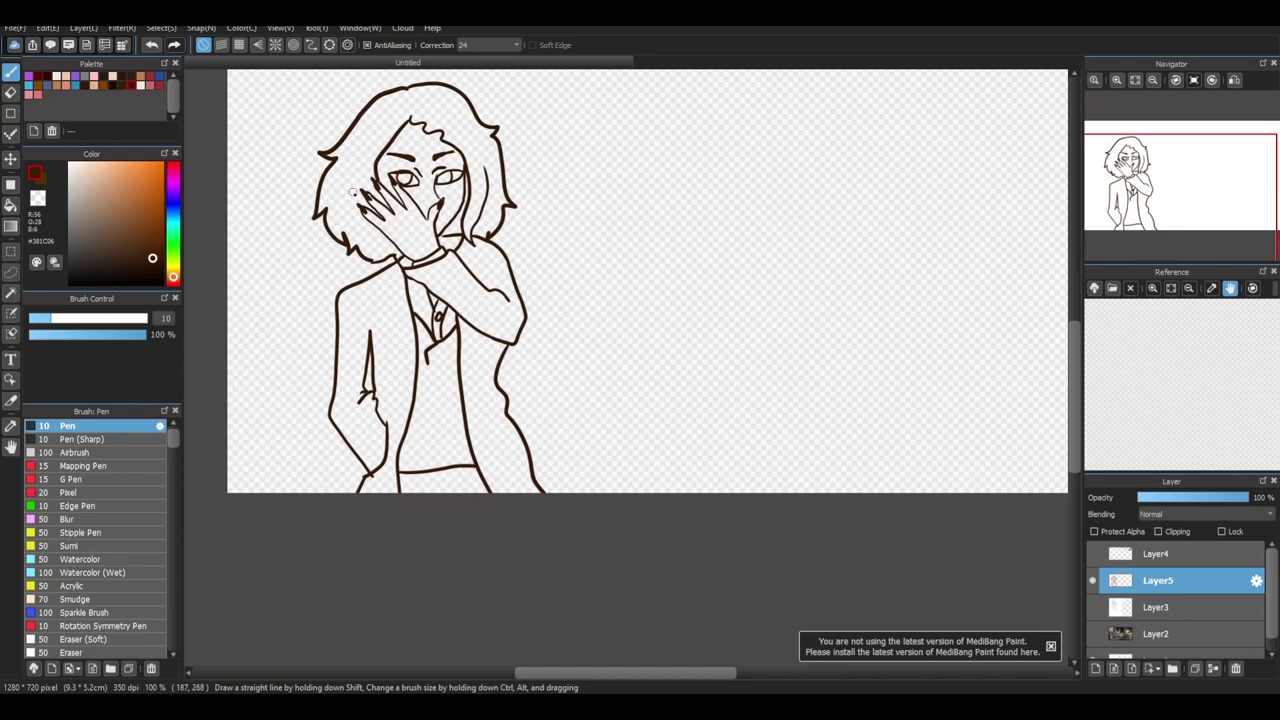
pyautogui.scroll(5, 352, 190)
pyautogui.press('e')
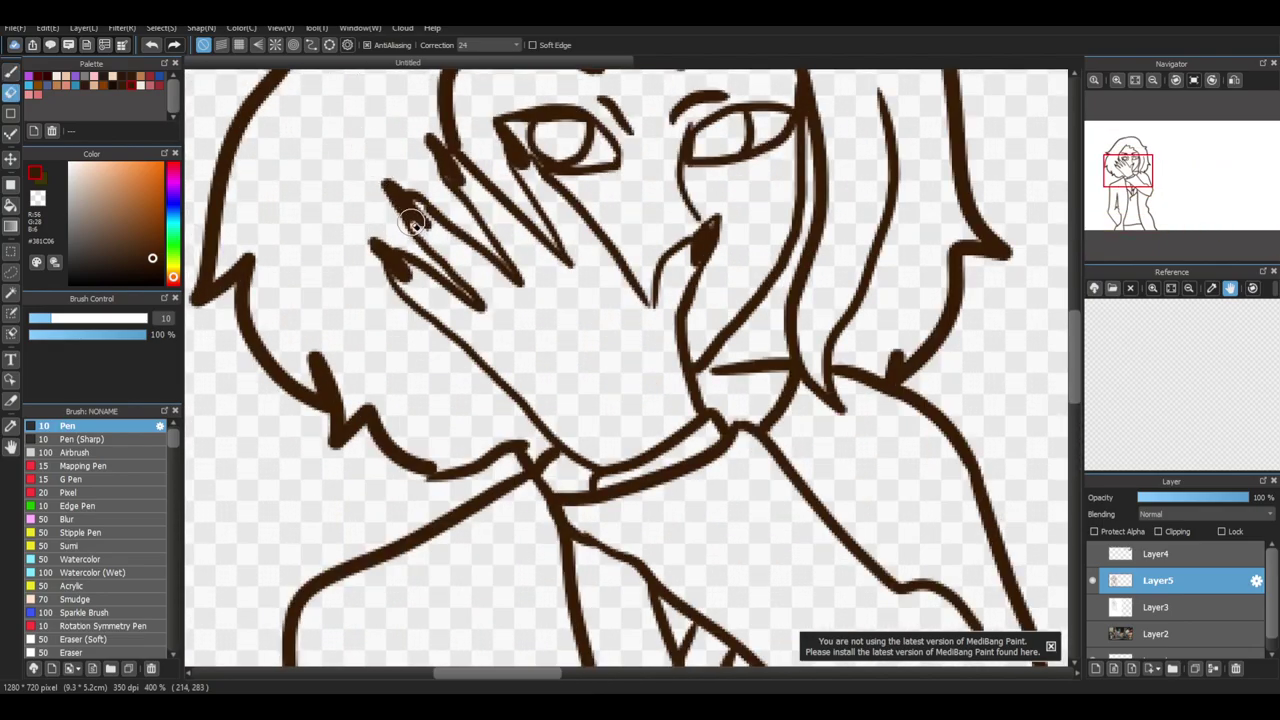
pyautogui.moveTo(418, 222)
pyautogui.mouseDown()
pyautogui.moveTo(488, 190)
pyautogui.moveTo(447, 177)
pyautogui.moveTo(465, 178)
pyautogui.moveTo(444, 150)
pyautogui.mouseUp()
pyautogui.press('b')
pyautogui.press('e')
pyautogui.press('b')
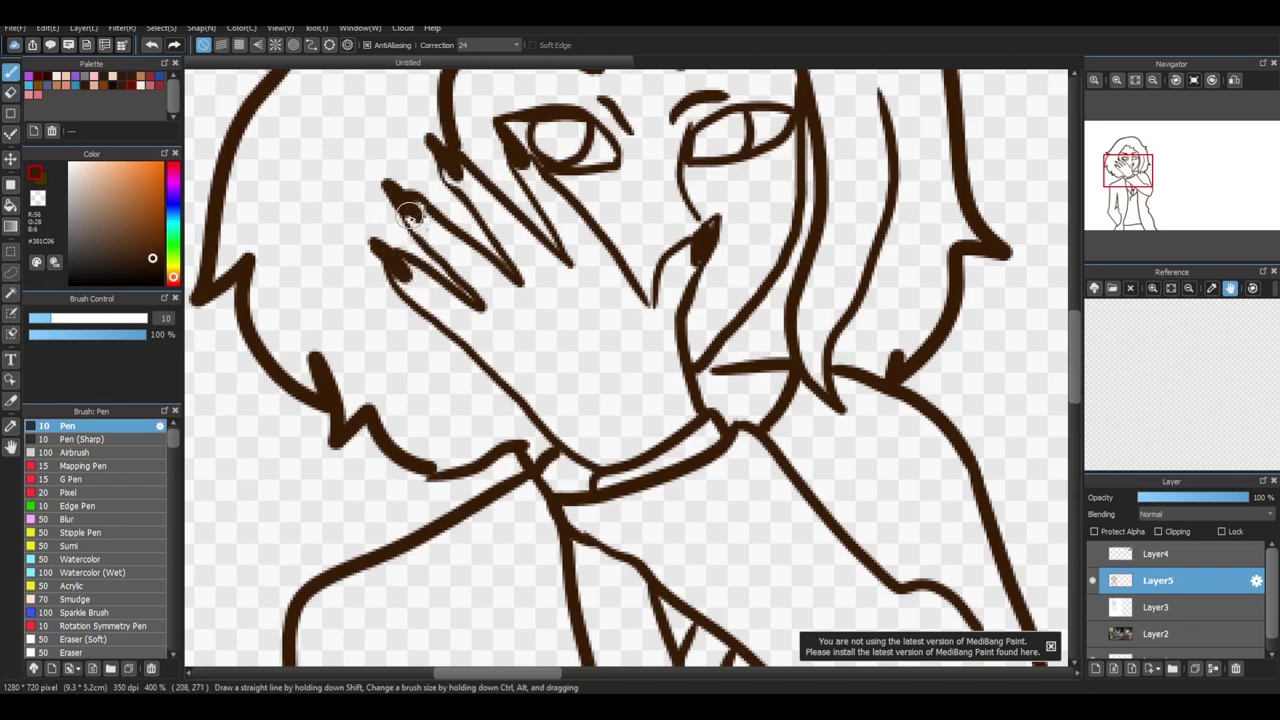
pyautogui.scroll(-5, 410, 215)
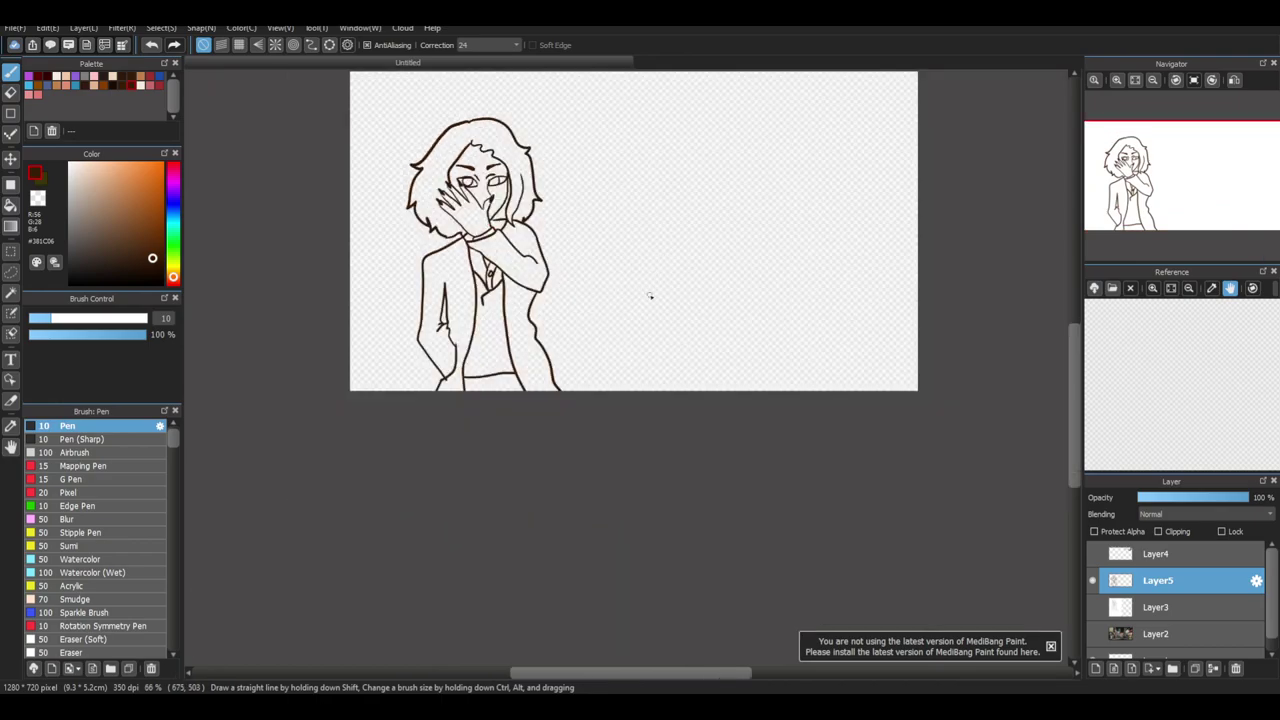
# Add a new layer between Layer3 and the line art and fill the hair with near-black brown #1C0C00
pyautogui.click(1178, 610)
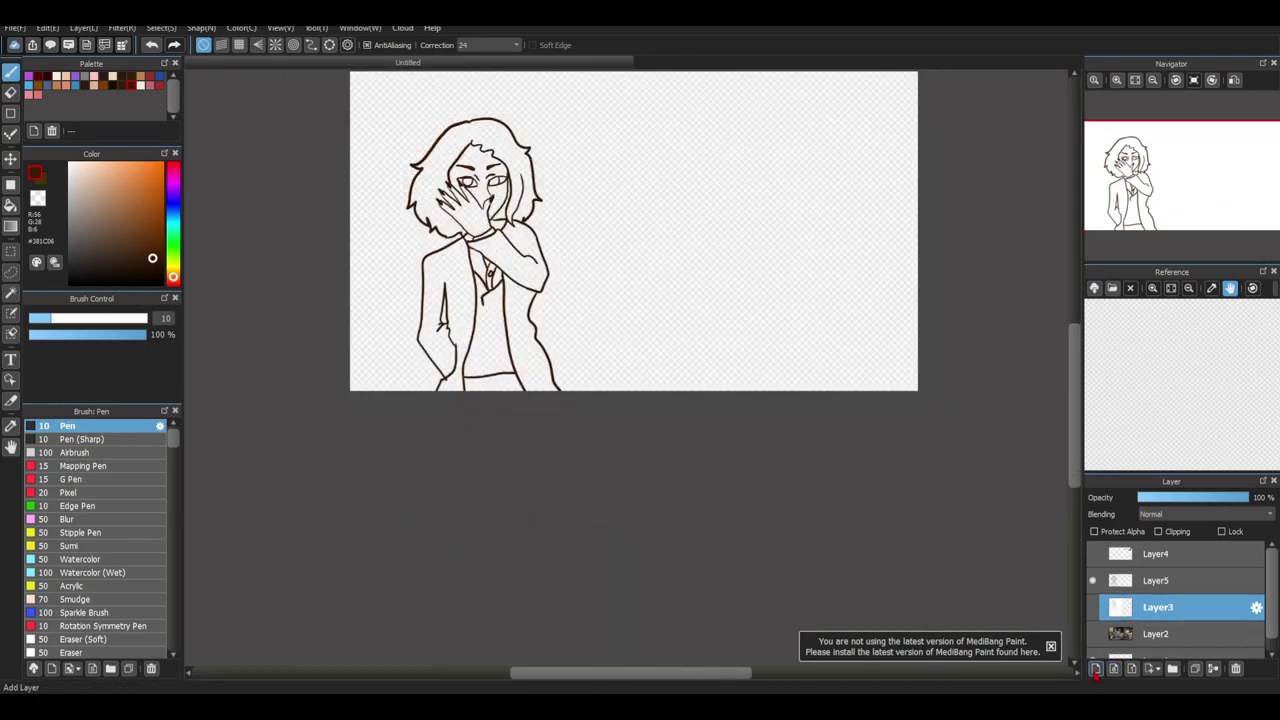
pyautogui.click(1095, 670)
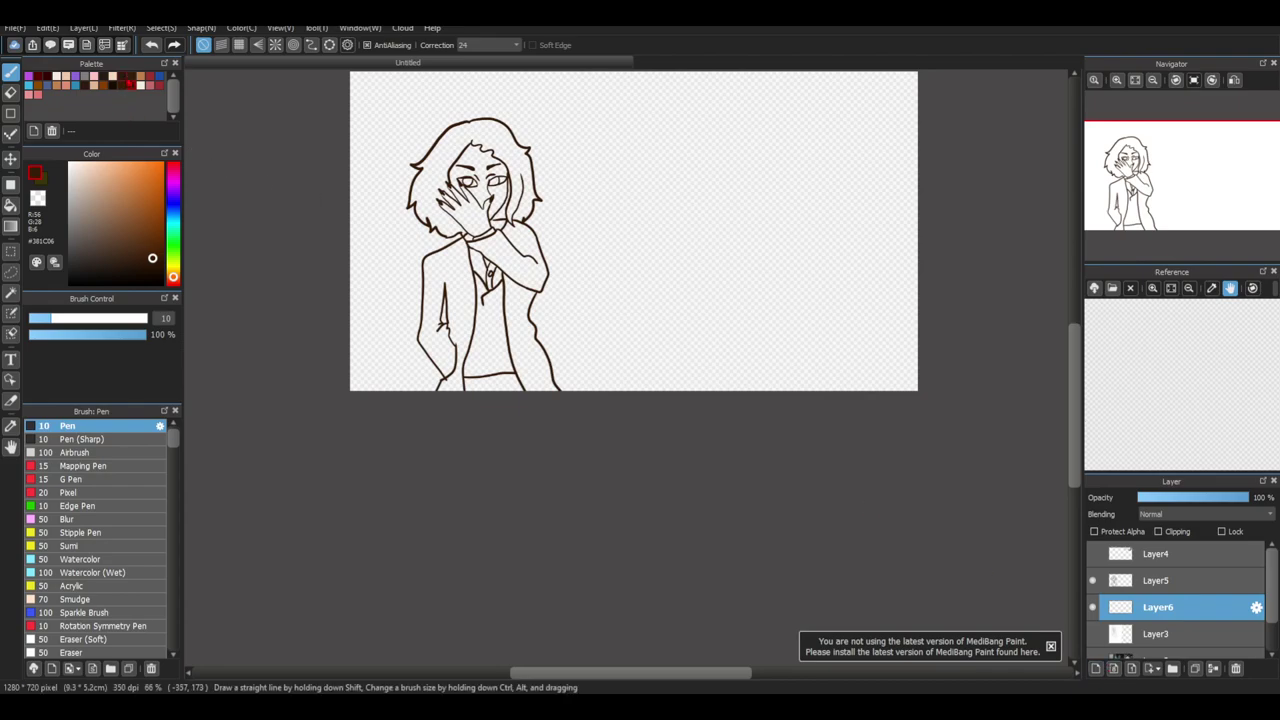
pyautogui.moveTo(154, 262); pyautogui.dragTo(160, 272)
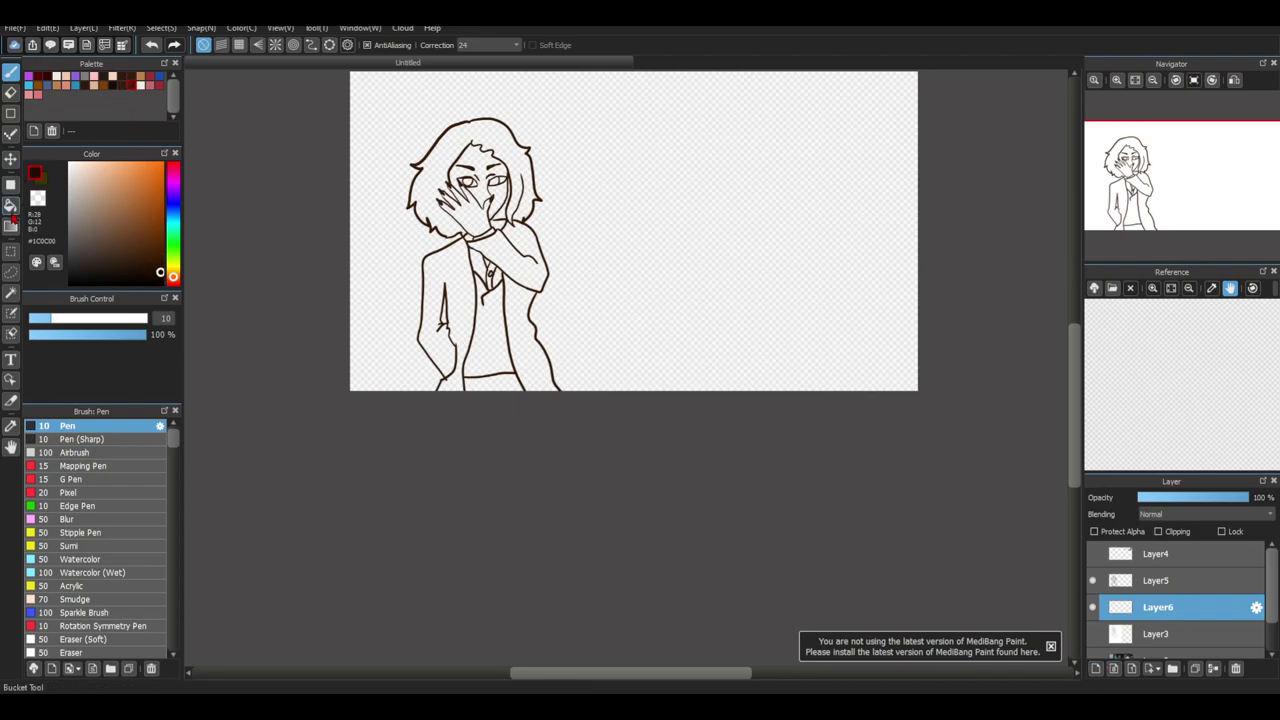
pyautogui.click(10, 204)
pyautogui.click(446, 162)
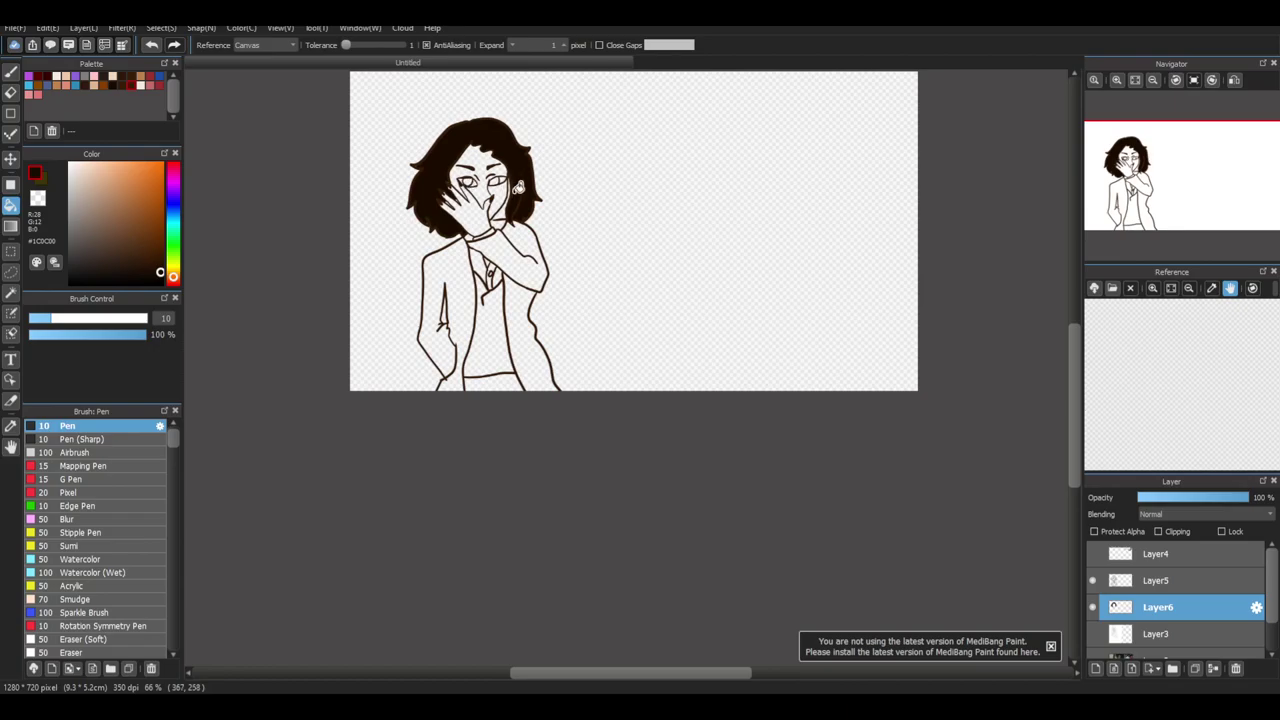
pyautogui.click(498, 208)
# Paint both irises on Layer6 with the same near-black brown using the Pen brush
pyautogui.scroll(4, 517, 186)
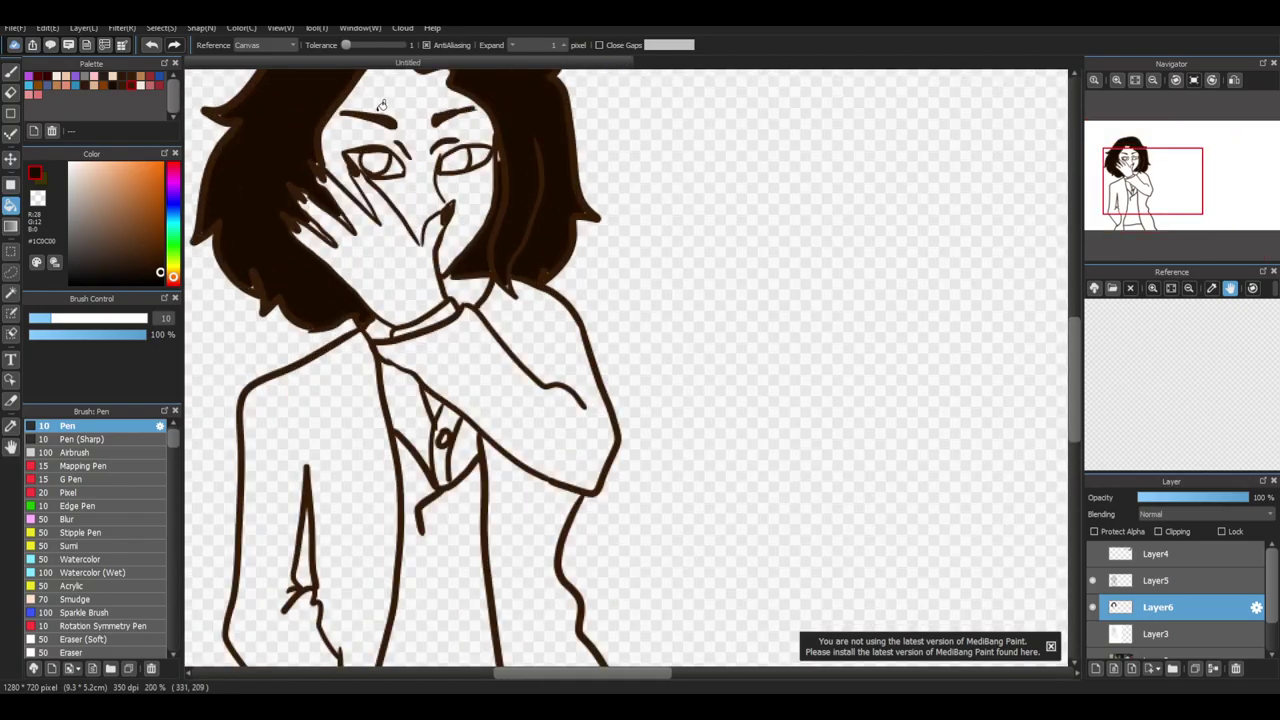
pyautogui.press('b')
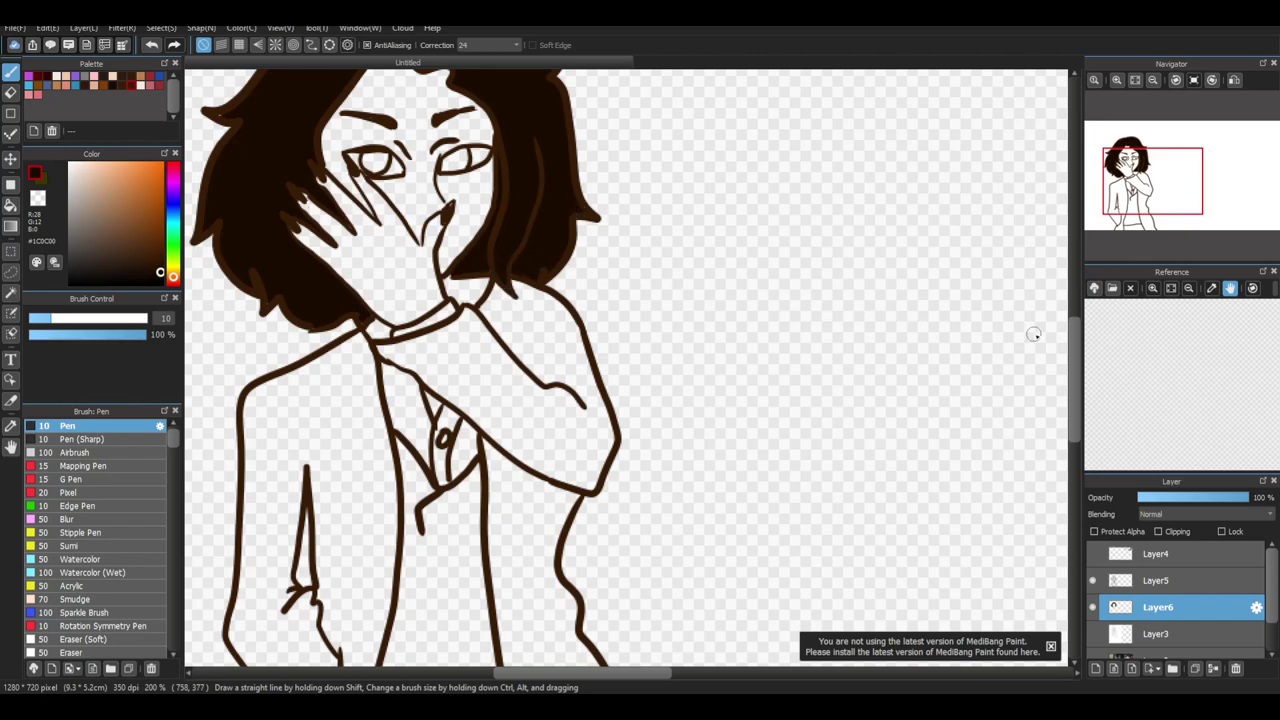
pyautogui.moveTo(1066, 340); pyautogui.dragTo(1066, 284)
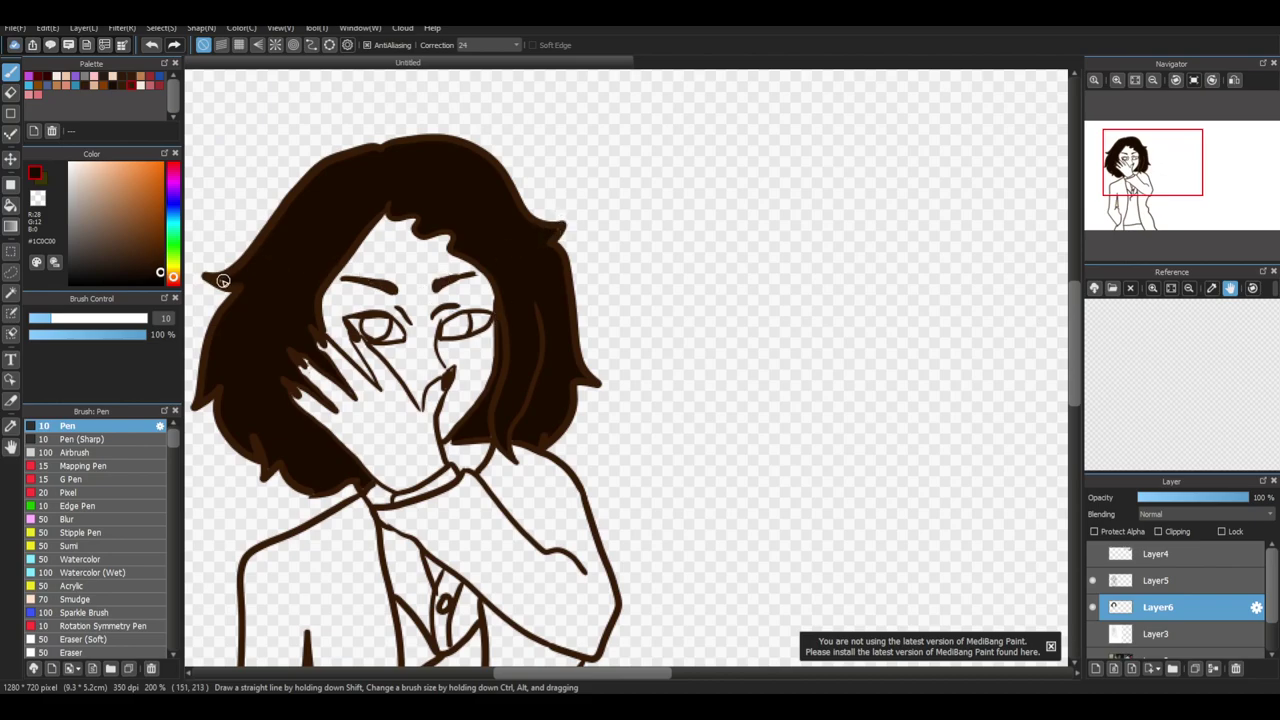
pyautogui.scroll(1, 300, 260)
pyautogui.scroll(1, 393, 336)
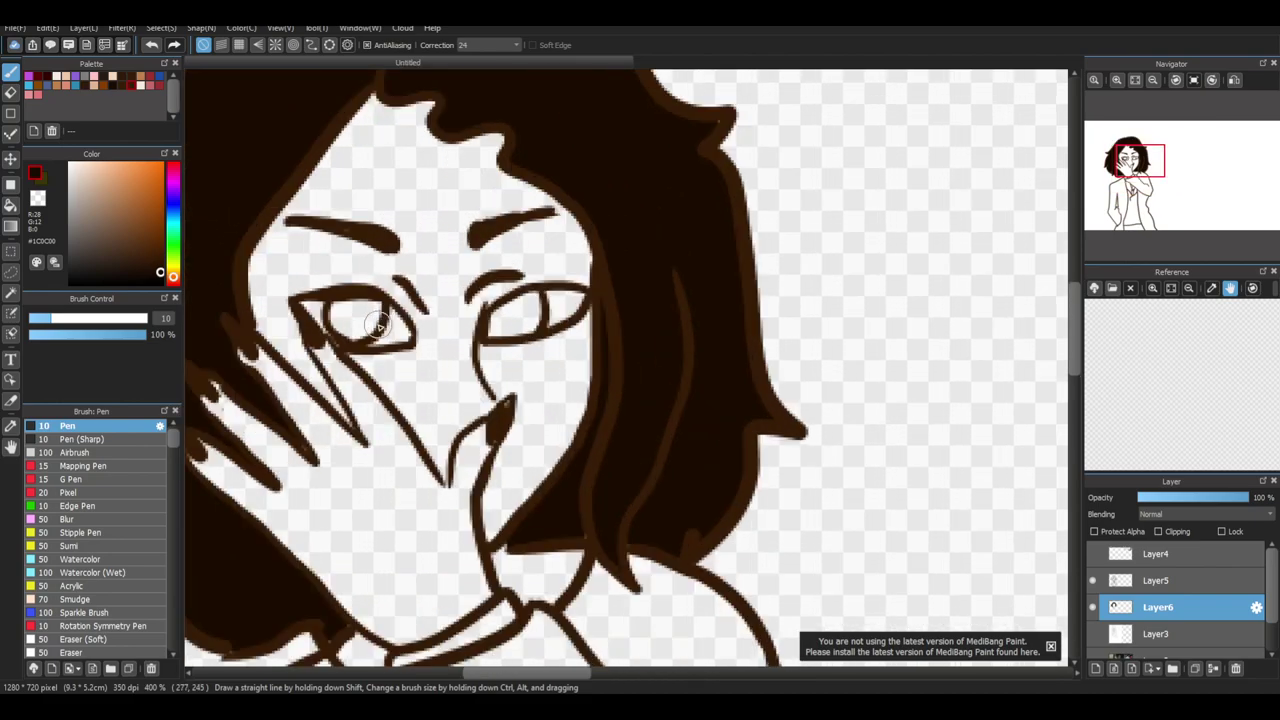
pyautogui.moveTo(363, 299)
pyautogui.mouseDown()
pyautogui.moveTo(330, 318)
pyautogui.moveTo(345, 338)
pyautogui.moveTo(380, 310)
pyautogui.moveTo(339, 305)
pyautogui.moveTo(343, 334)
pyautogui.moveTo(343, 314)
pyautogui.moveTo(354, 317)
pyautogui.mouseUp()
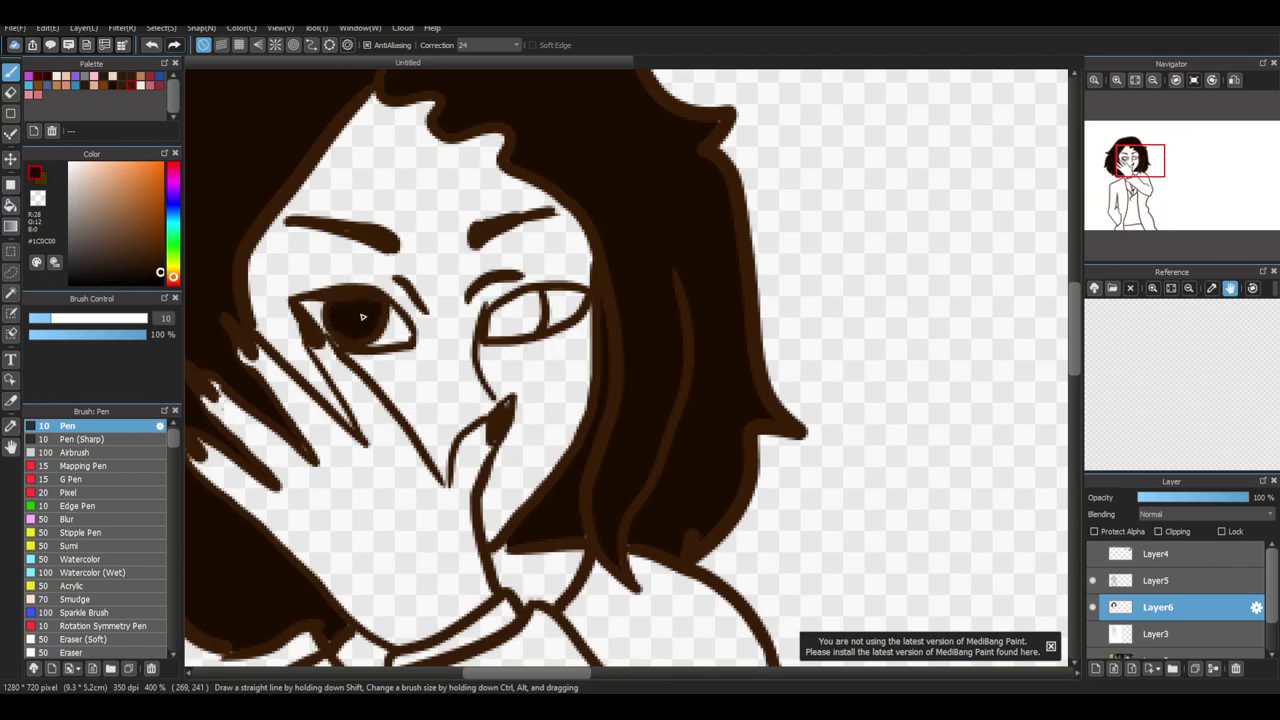
pyautogui.moveTo(533, 302)
pyautogui.mouseDown()
pyautogui.moveTo(495, 335)
pyautogui.moveTo(529, 296)
pyautogui.moveTo(519, 326)
pyautogui.moveTo(492, 321)
pyautogui.moveTo(522, 302)
pyautogui.mouseUp()
pyautogui.scroll(-8, 371, 277)
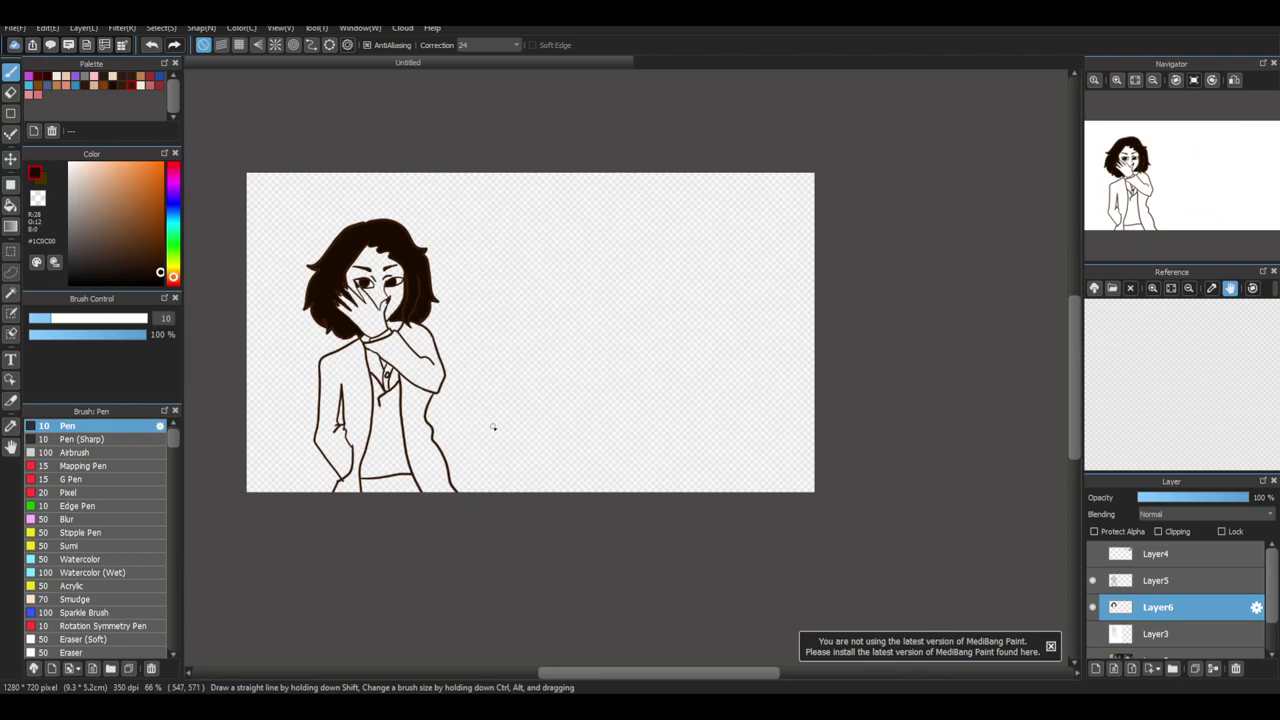
# Fill the face and the raised hand with the peach skin colour #F0C9AB
pyautogui.scroll(4, 368, 332)
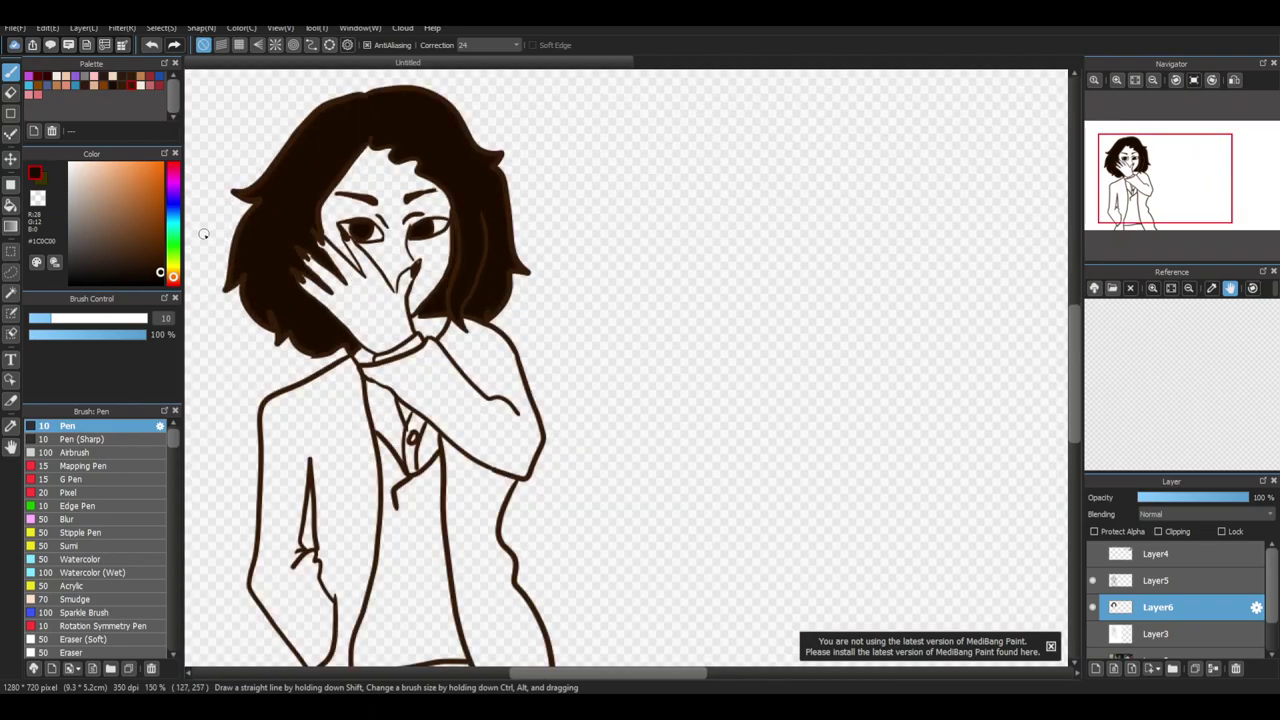
pyautogui.click(11, 204)
pyautogui.click(70, 86)
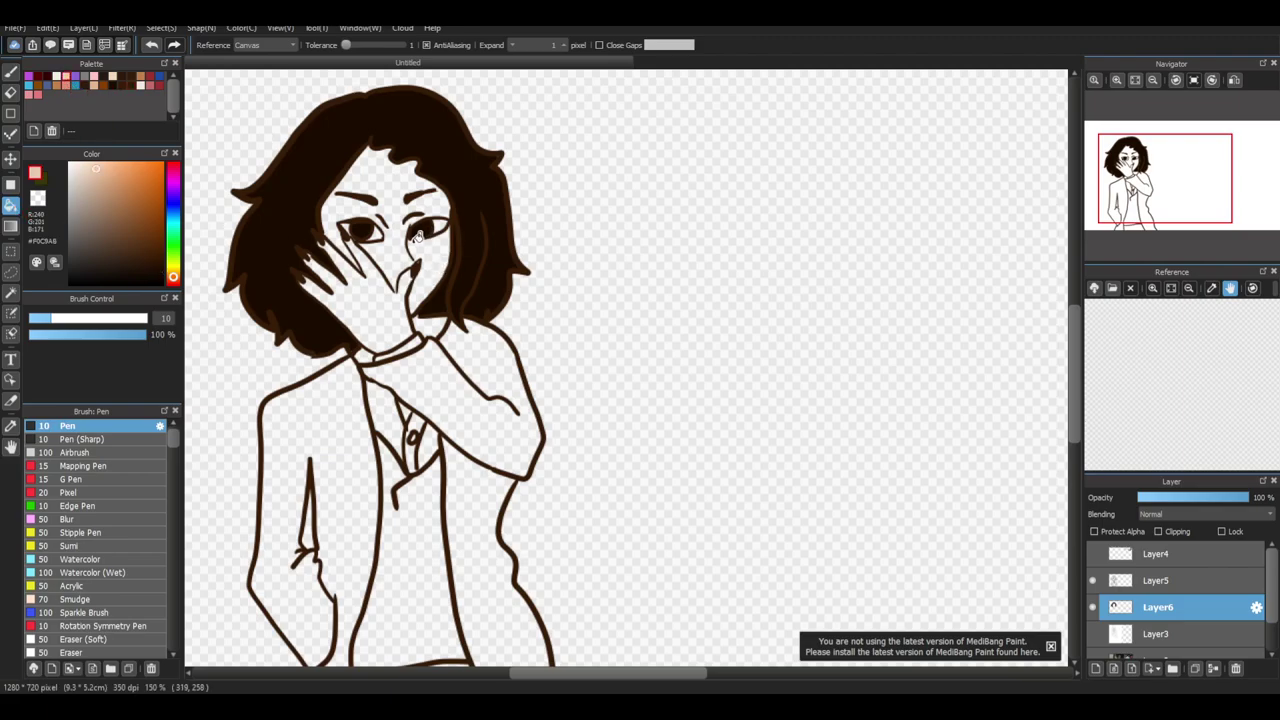
pyautogui.click(406, 260)
pyautogui.click(436, 261)
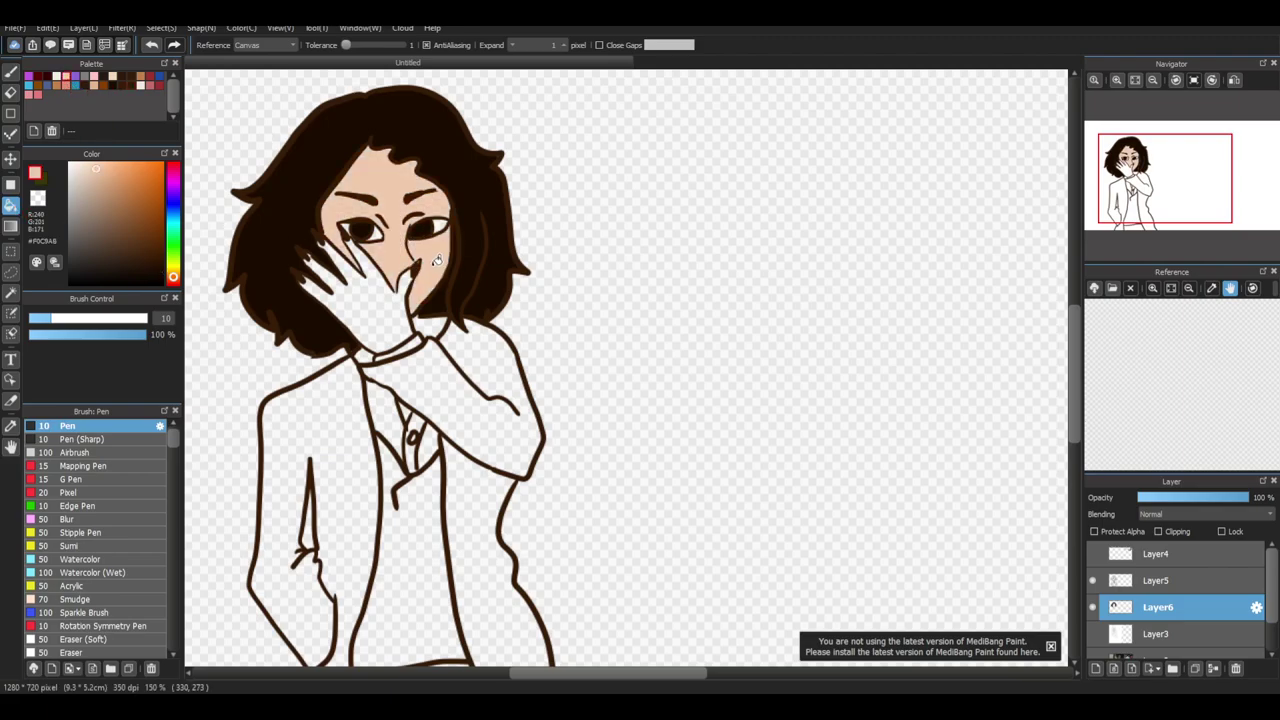
pyautogui.click(388, 306)
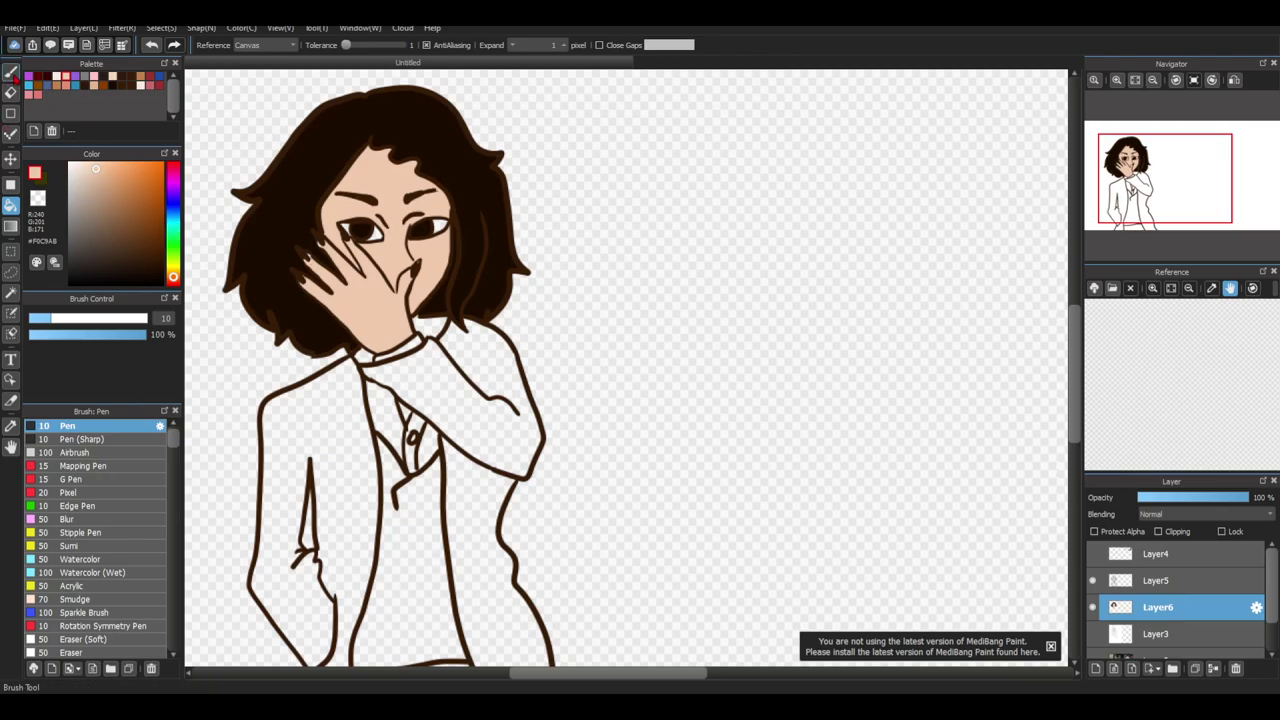
# Paint the whites of both eyes with off-white #F6F2EF
pyautogui.click(11, 72)
pyautogui.scroll(2, 322, 321)
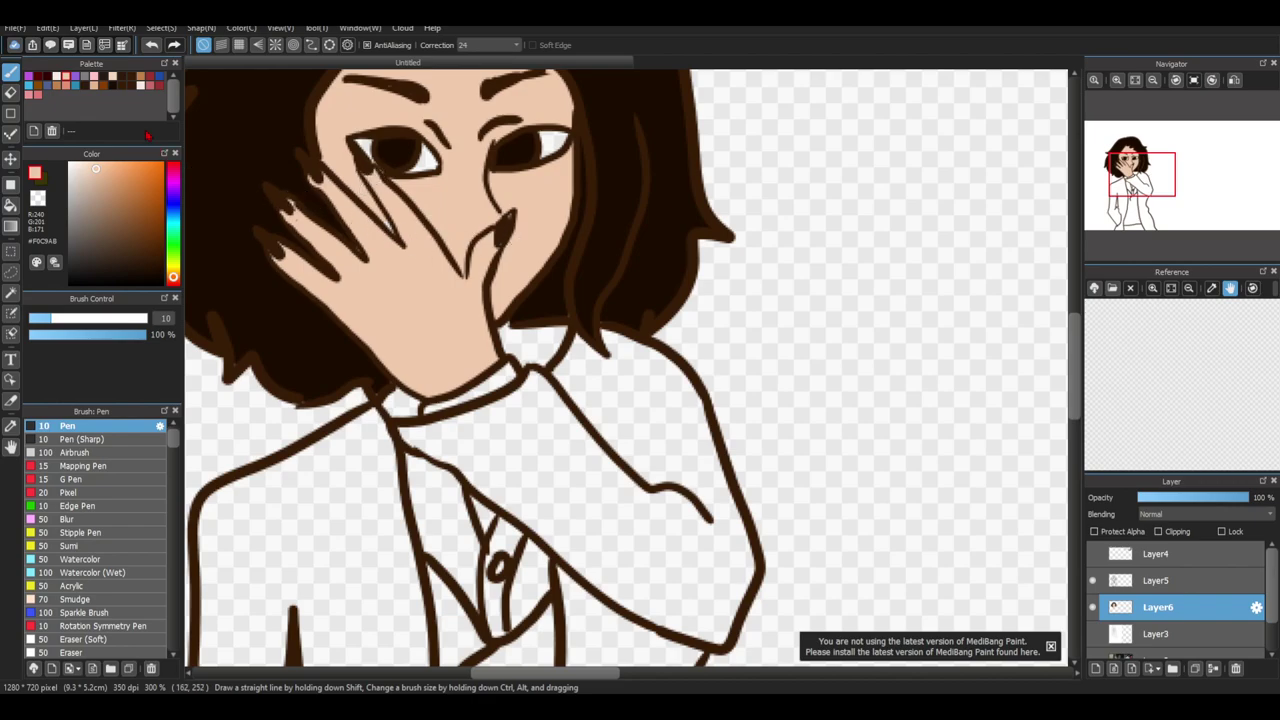
pyautogui.moveTo(89, 172); pyautogui.dragTo(76, 171)
pyautogui.scroll(-2, 315, 168)
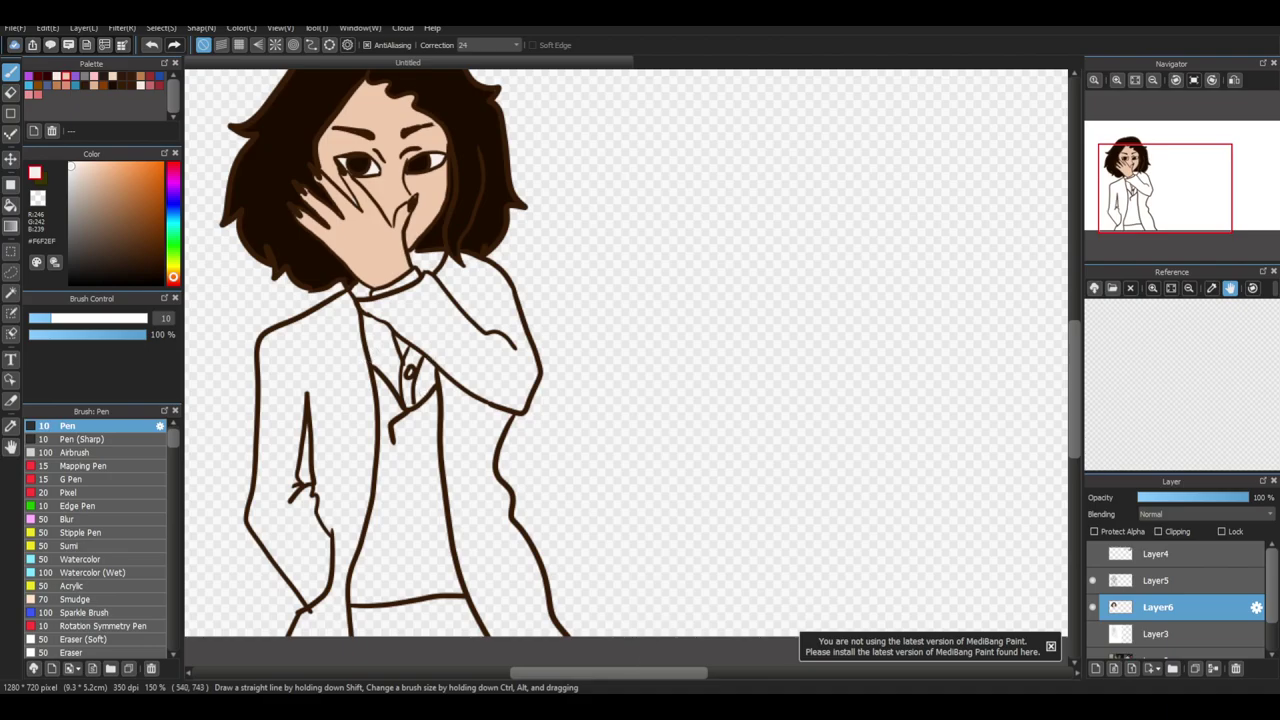
# Fill the visible shirt sections at the chest with the off-white and touch up around the button
pyautogui.scroll(-1, 508, 408)
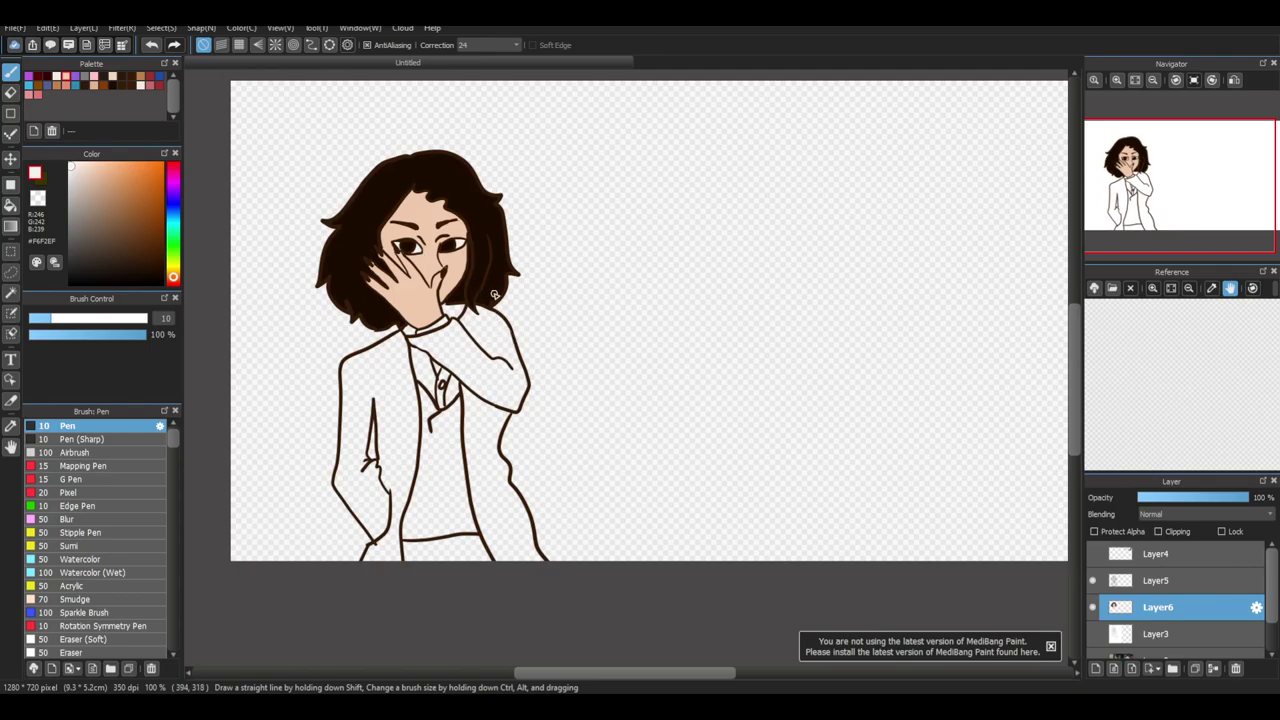
pyautogui.scroll(1, 494, 295)
pyautogui.scroll(-1, 494, 295)
pyautogui.click(11, 204)
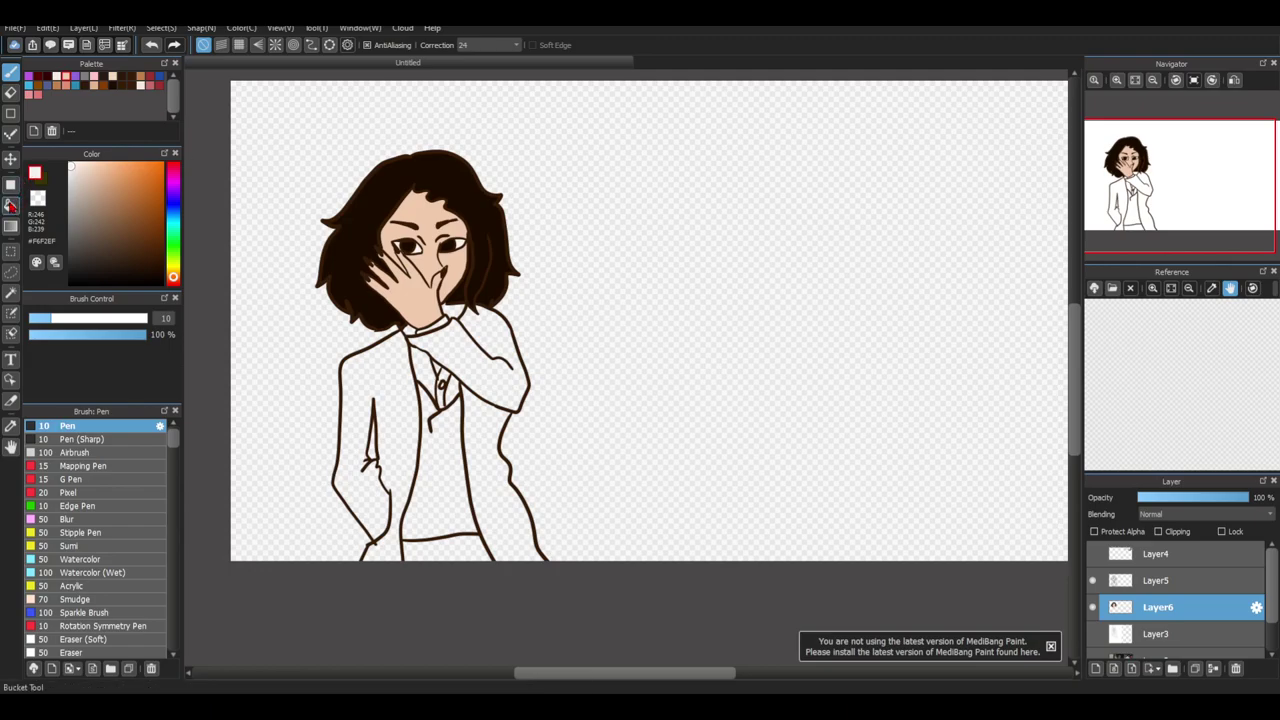
pyautogui.scroll(1, 427, 343)
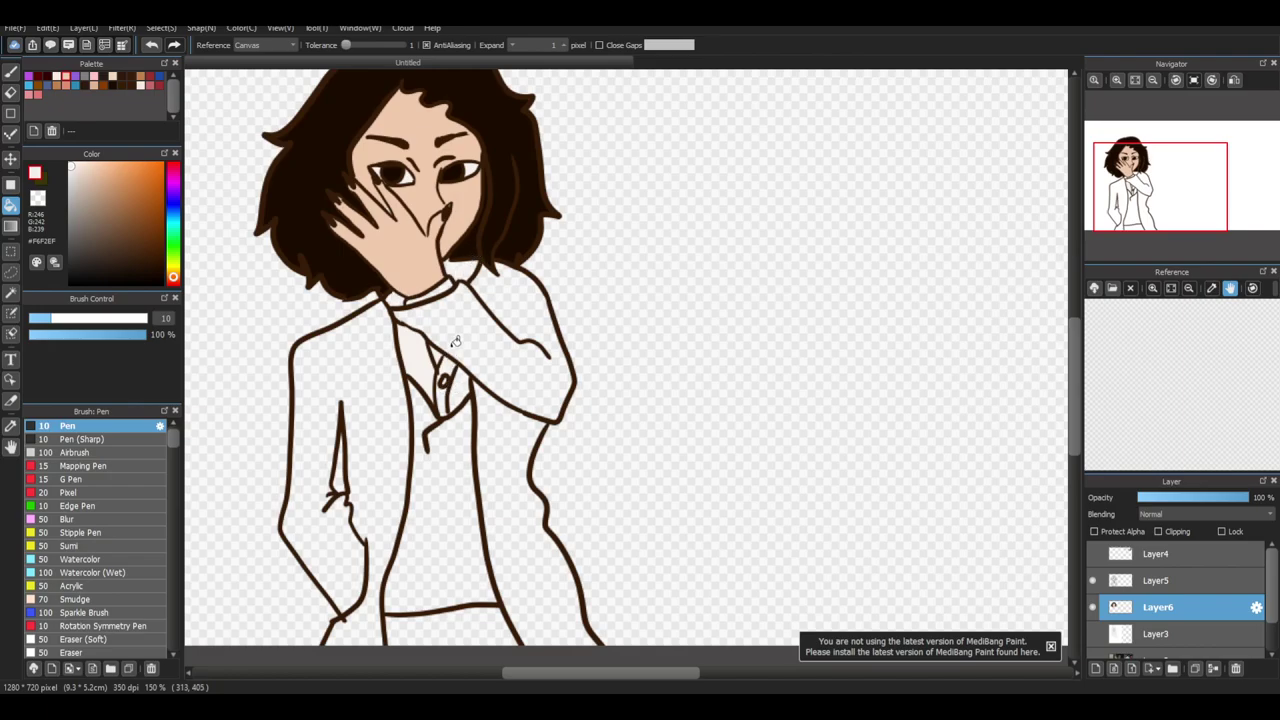
pyautogui.click(11, 73)
pyautogui.scroll(5, 480, 377)
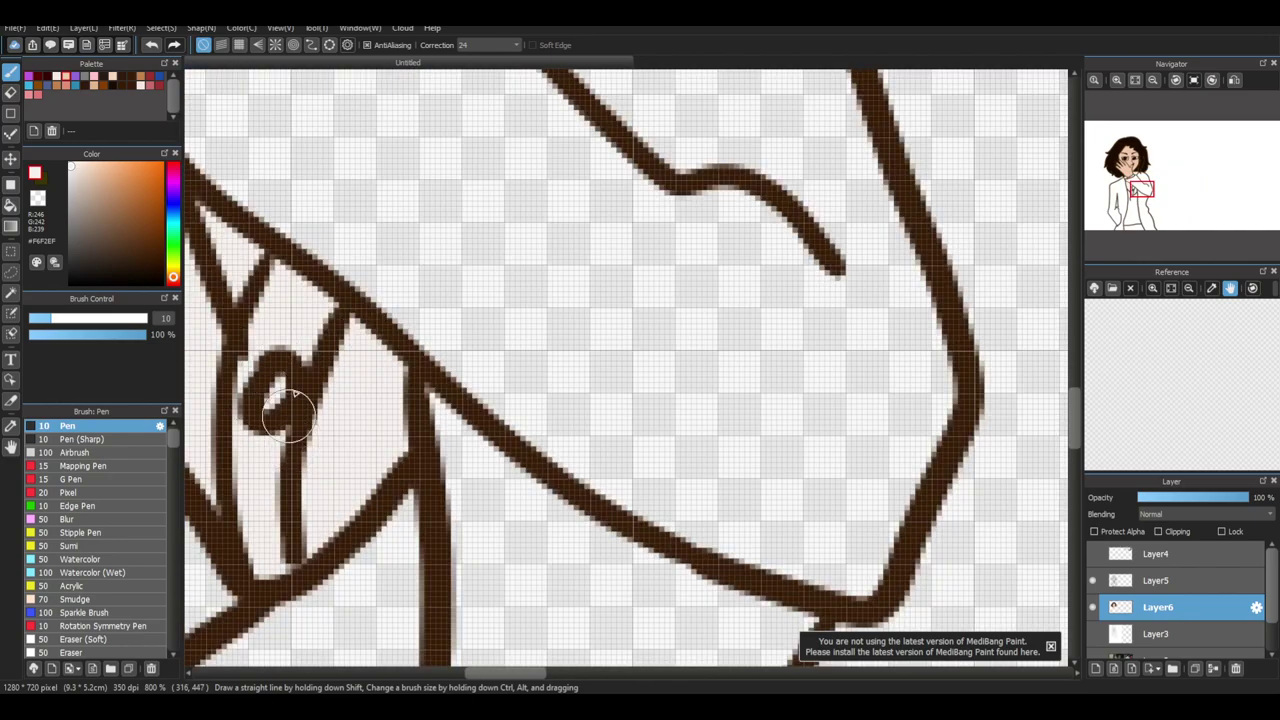
pyautogui.scroll(-5, 290, 400)
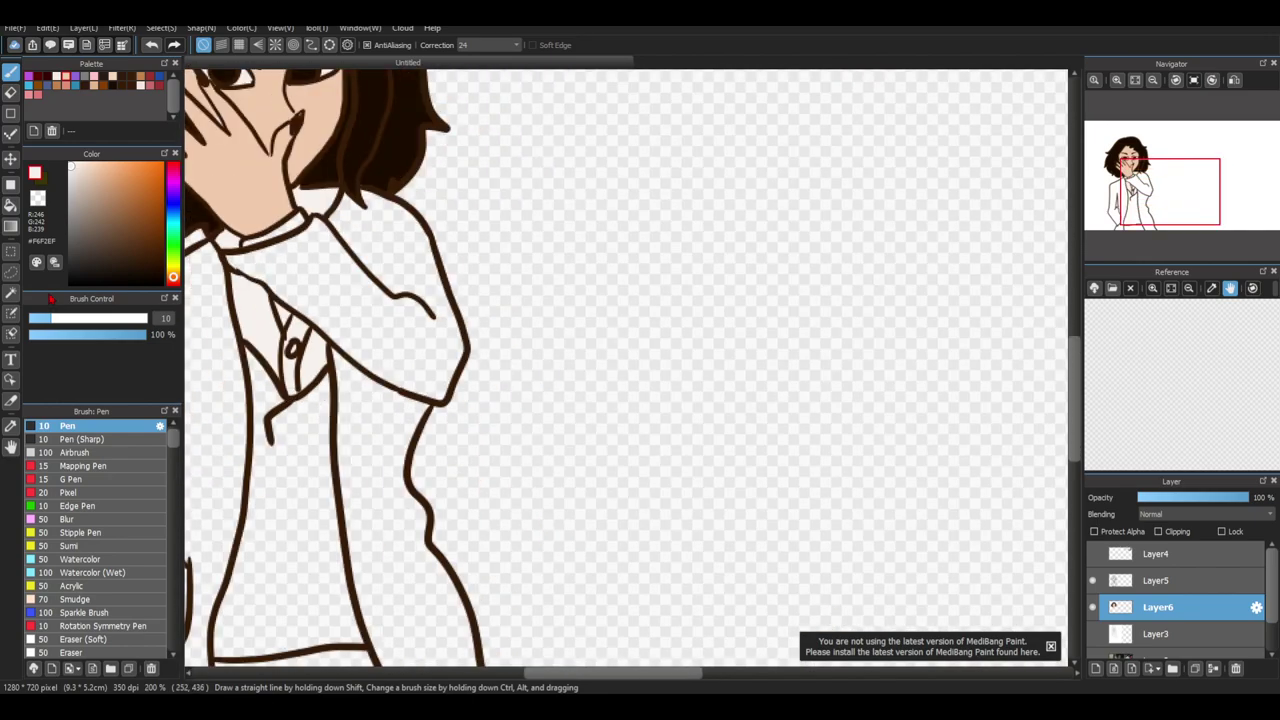
# Fill the vest with dark grey #303030
pyautogui.moveTo(83, 219); pyautogui.dragTo(69, 246)
pyautogui.click(11, 204)
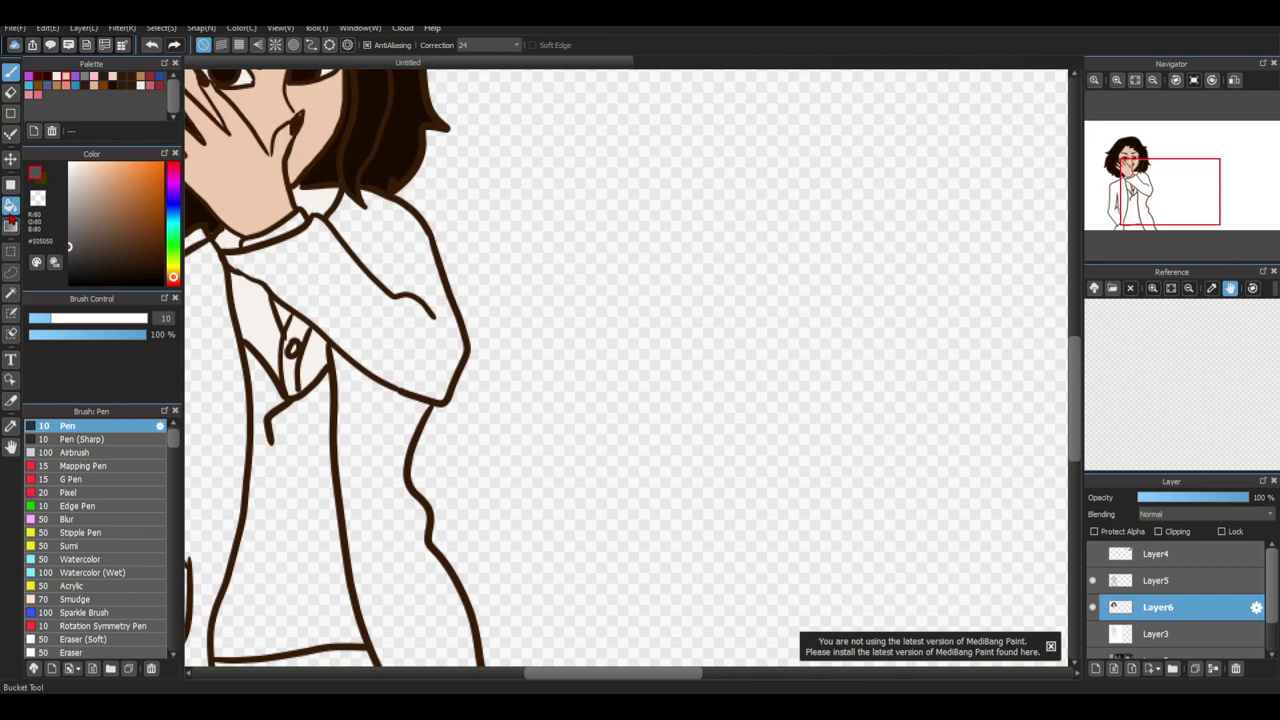
pyautogui.click(289, 429)
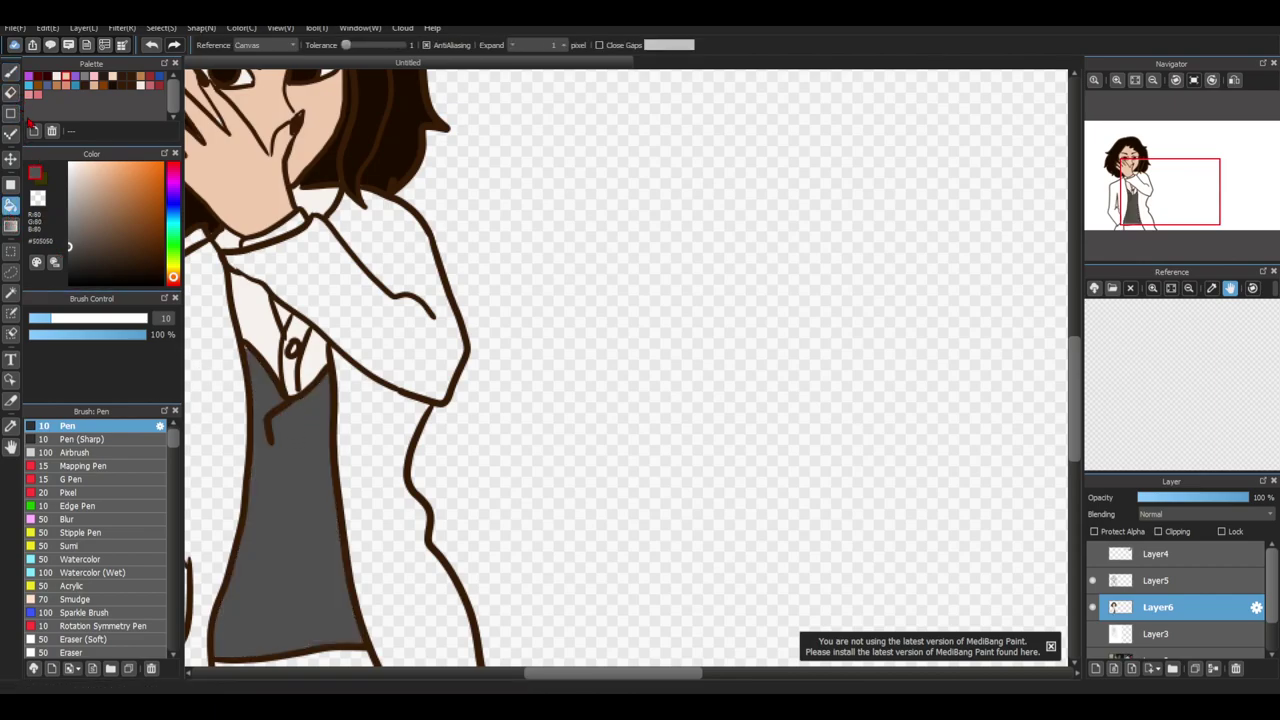
pyautogui.click(69, 262)
pyautogui.click(297, 437)
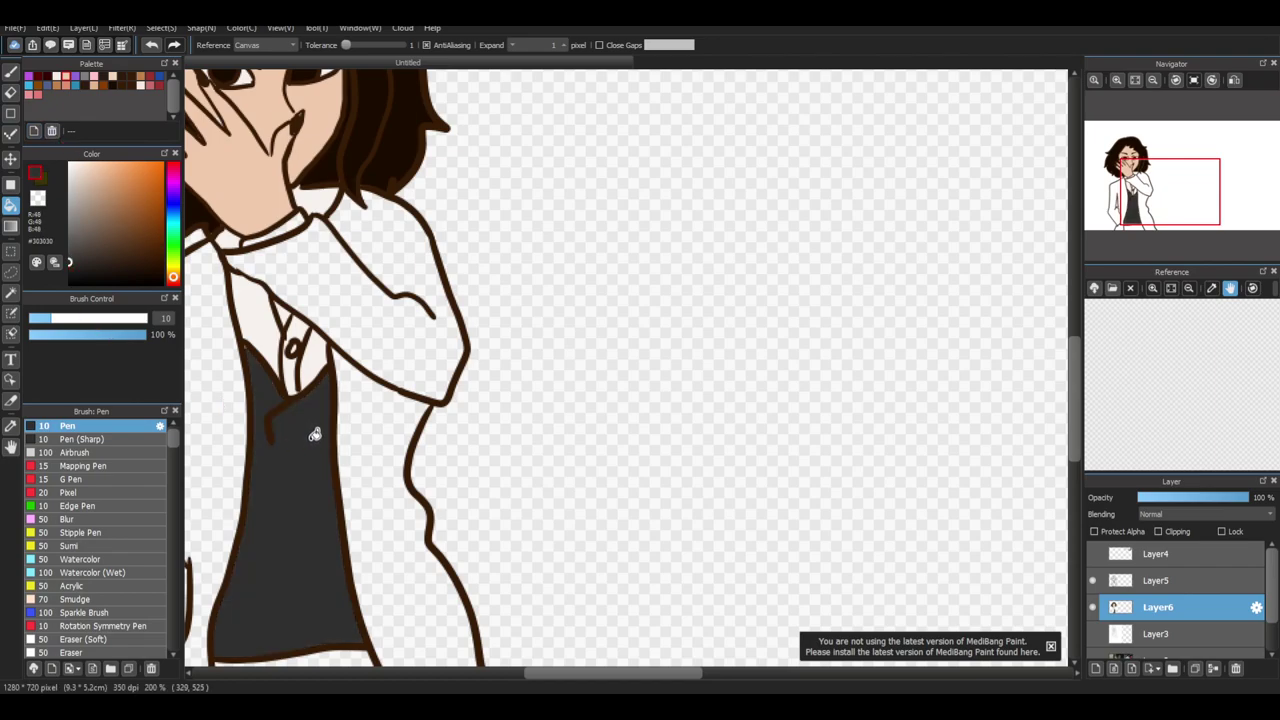
pyautogui.click(10, 72)
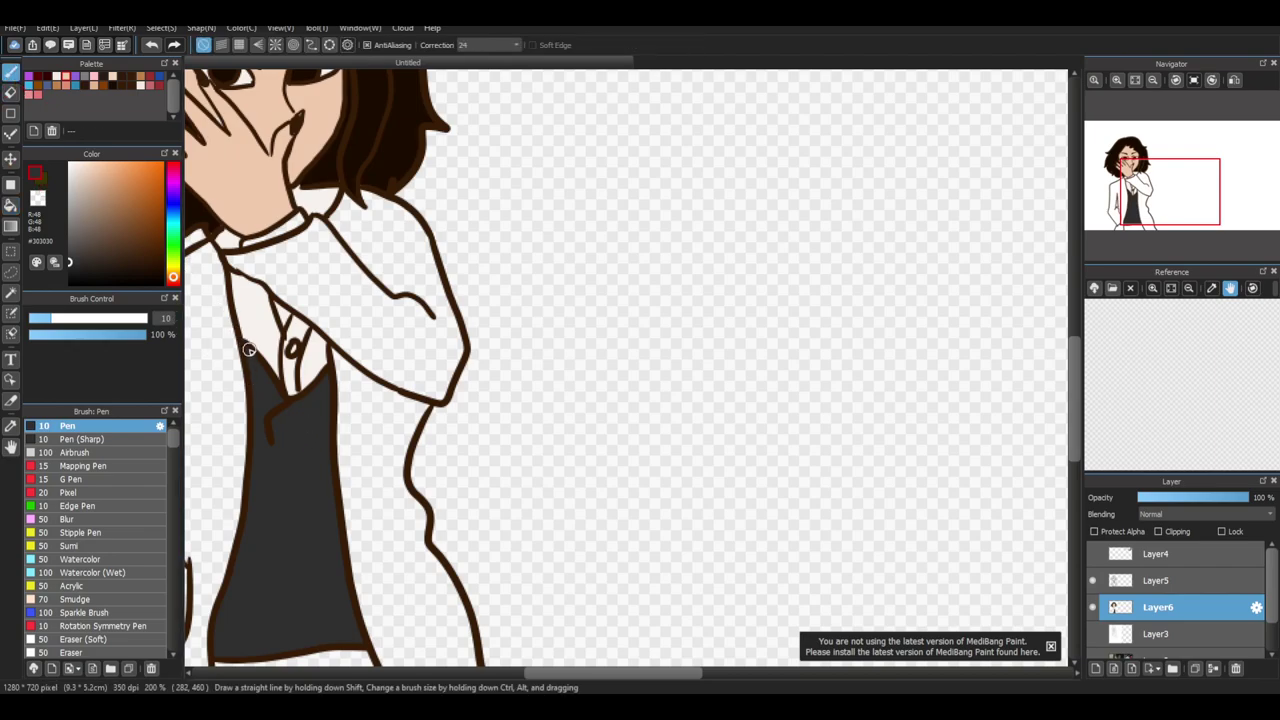
# Fill the suit jacket, including both sleeves and the side panels, with slate grey #444D50
pyautogui.scroll(-2, 250, 352)
pyautogui.moveTo(575, 680); pyautogui.dragTo(425, 580)
pyautogui.scroll(2, 470, 375)
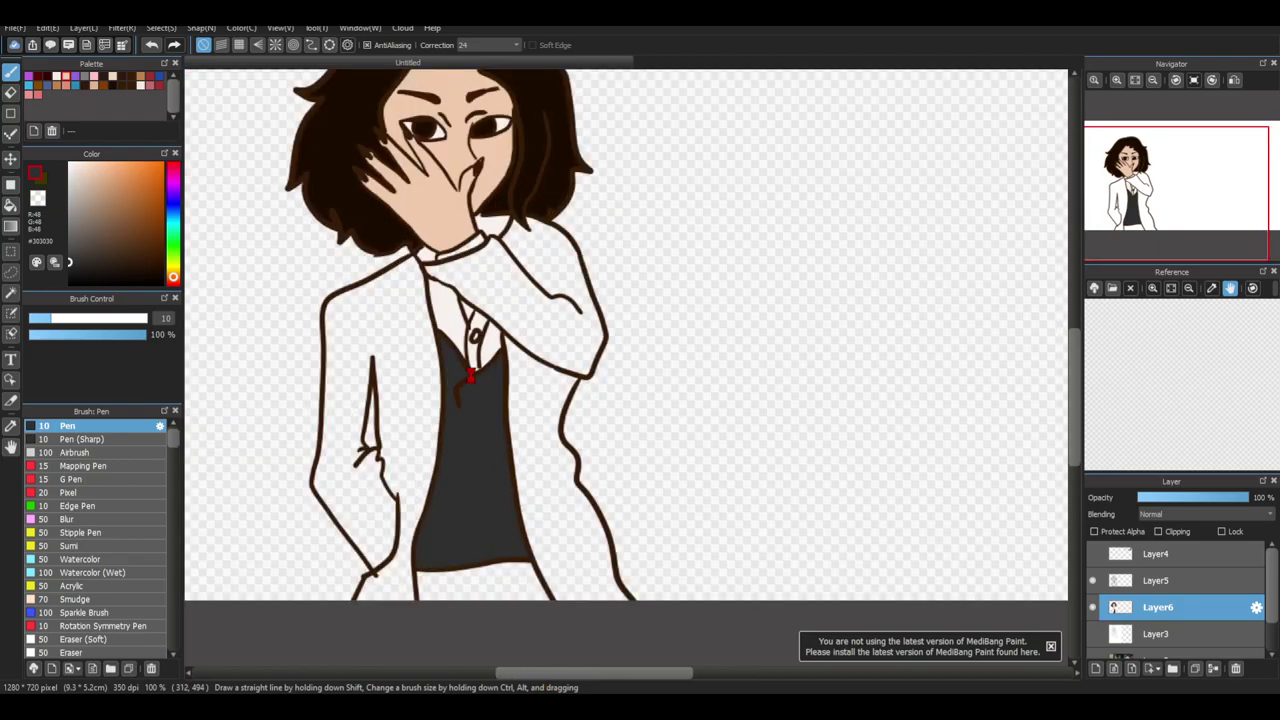
pyautogui.scroll(1, 470, 375)
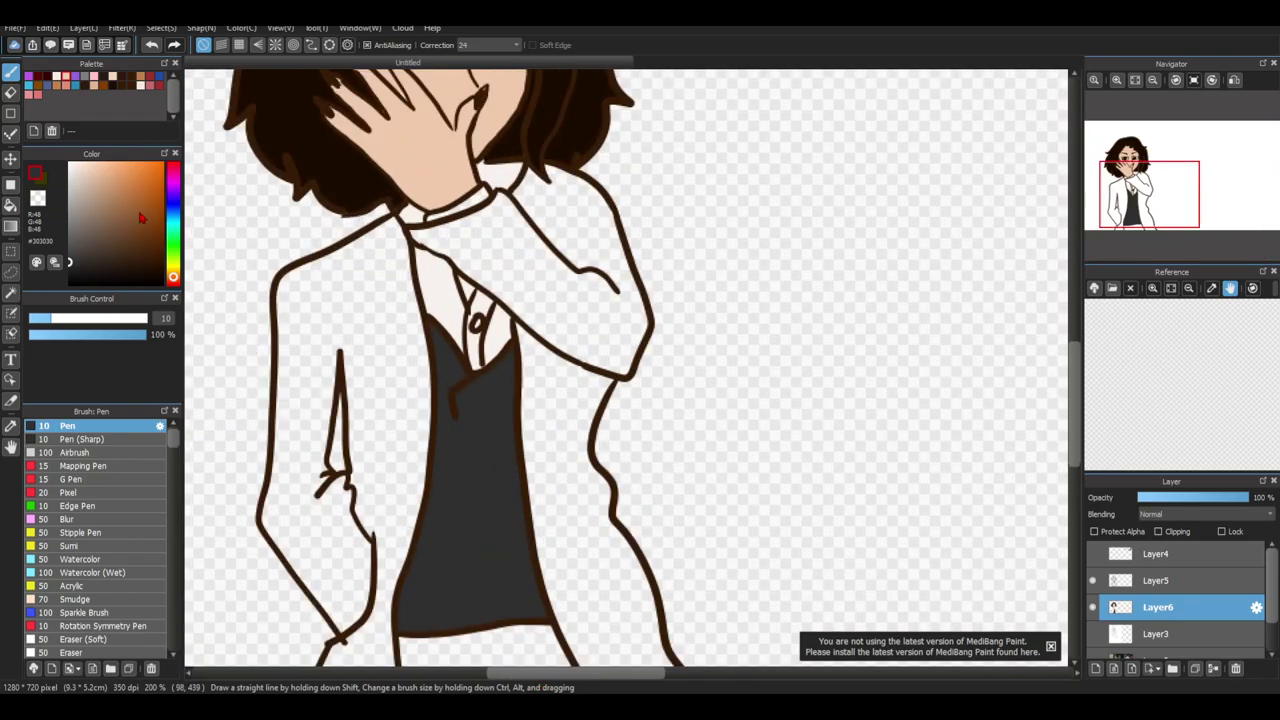
pyautogui.click(173, 244)
pyautogui.moveTo(151, 247)
pyautogui.mouseDown()
pyautogui.moveTo(104, 249)
pyautogui.moveTo(175, 226)
pyautogui.mouseUp()
pyautogui.moveTo(105, 248); pyautogui.dragTo(82, 246)
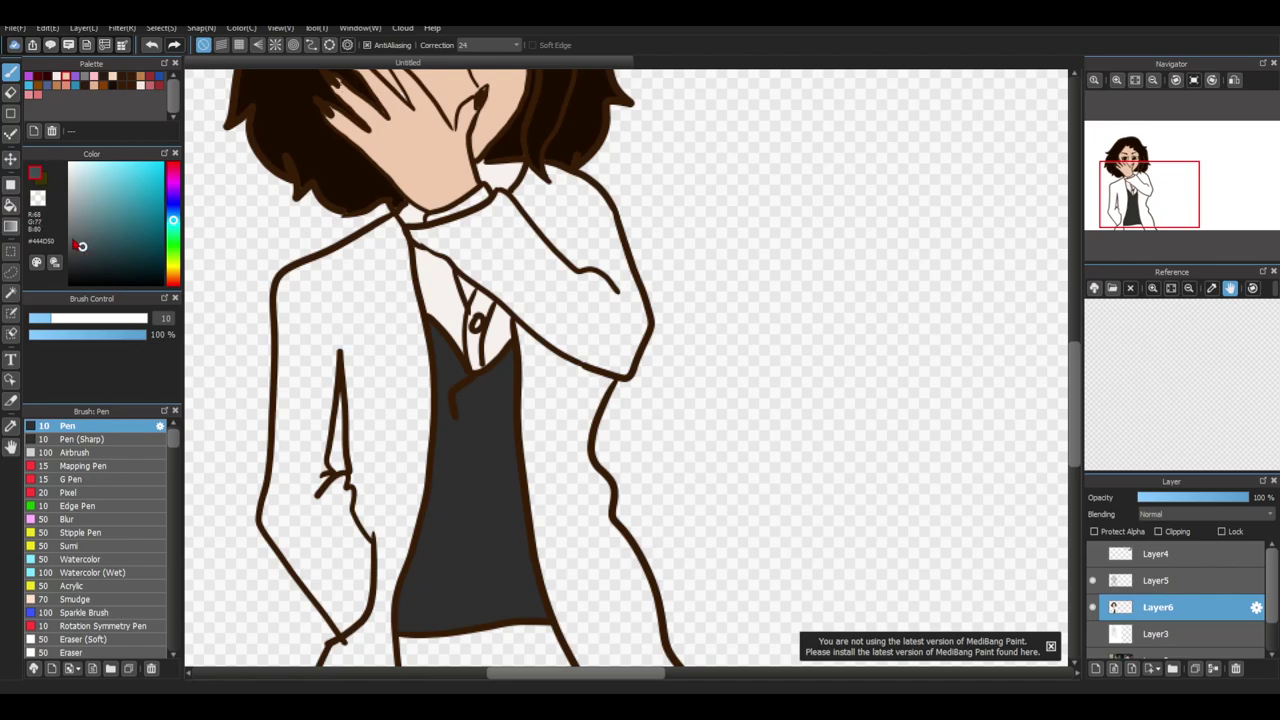
pyautogui.click(10, 204)
pyautogui.click(340, 330)
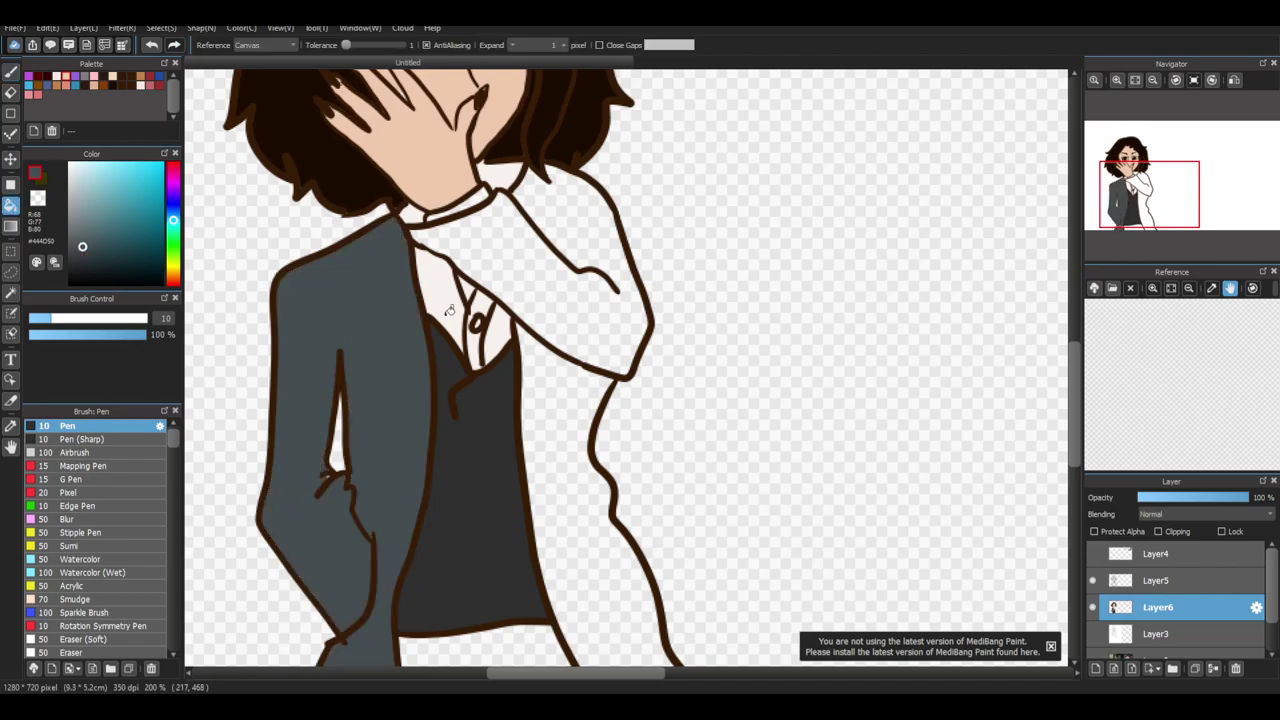
pyautogui.click(513, 266)
pyautogui.click(560, 378)
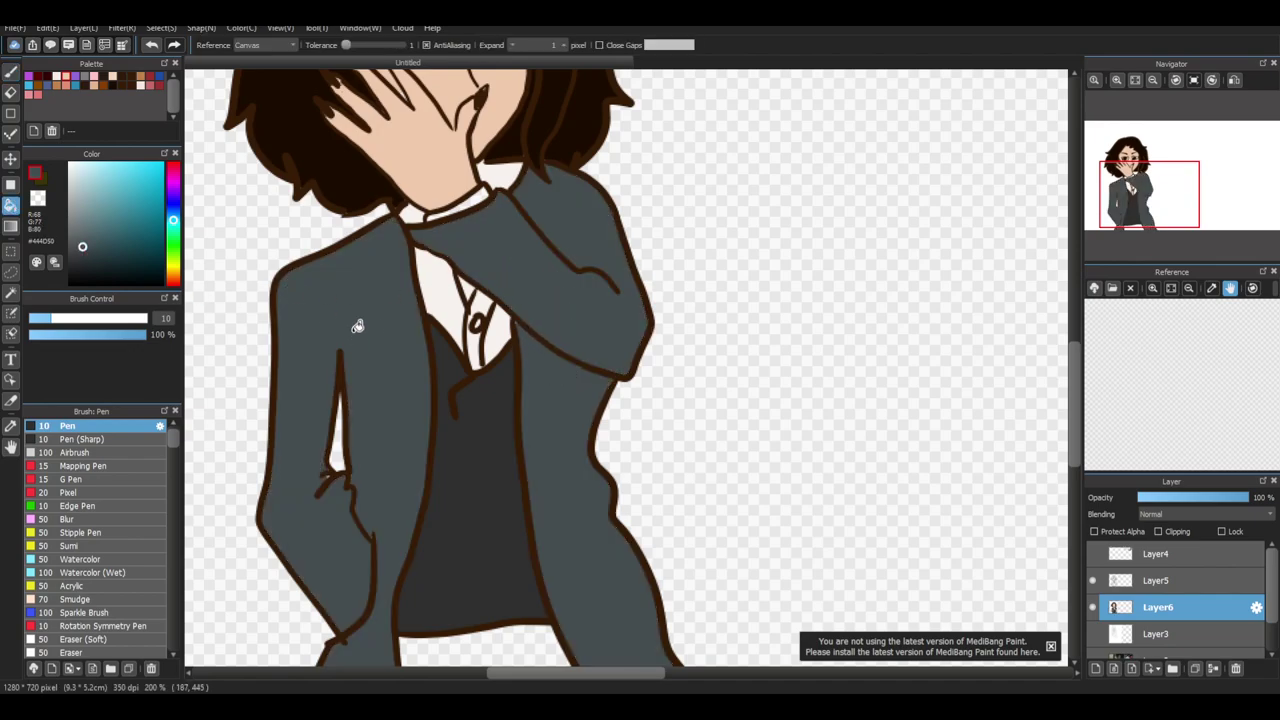
pyautogui.scroll(-3, 357, 326)
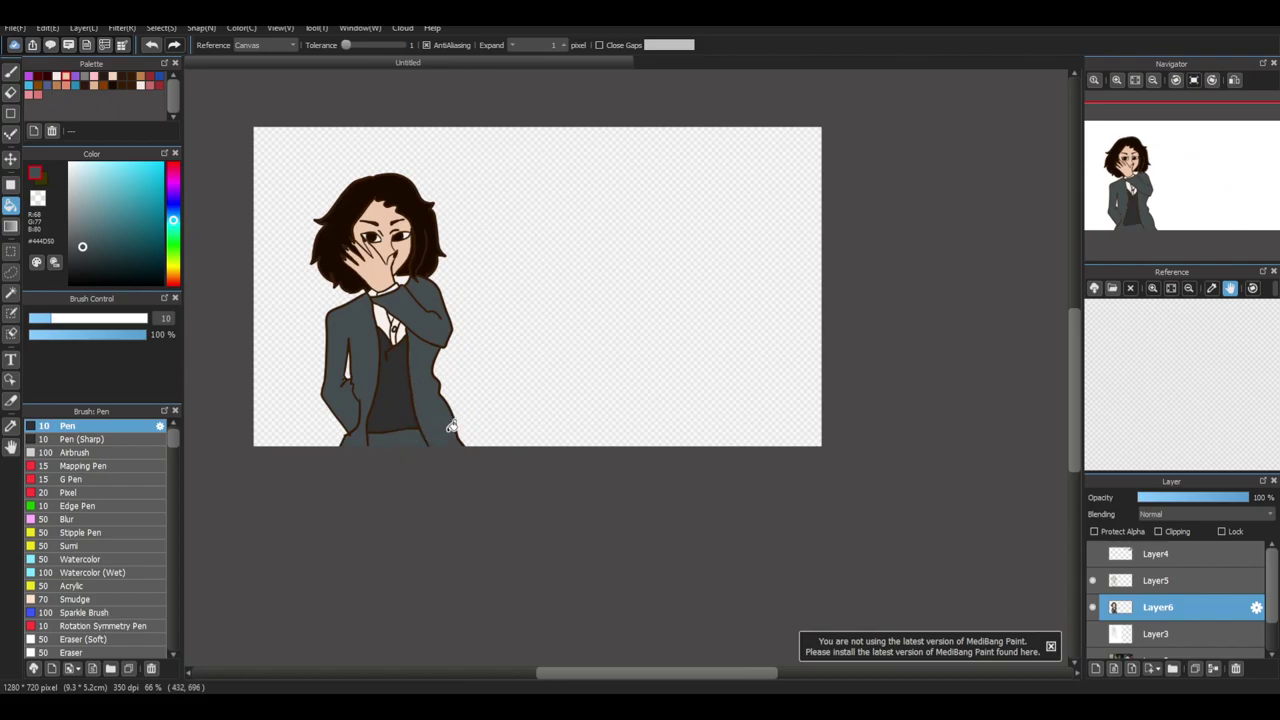
# Undo the slate grey fill on the trousers and fill them with near-black #041115
pyautogui.hotkey('ctrl', 'z')
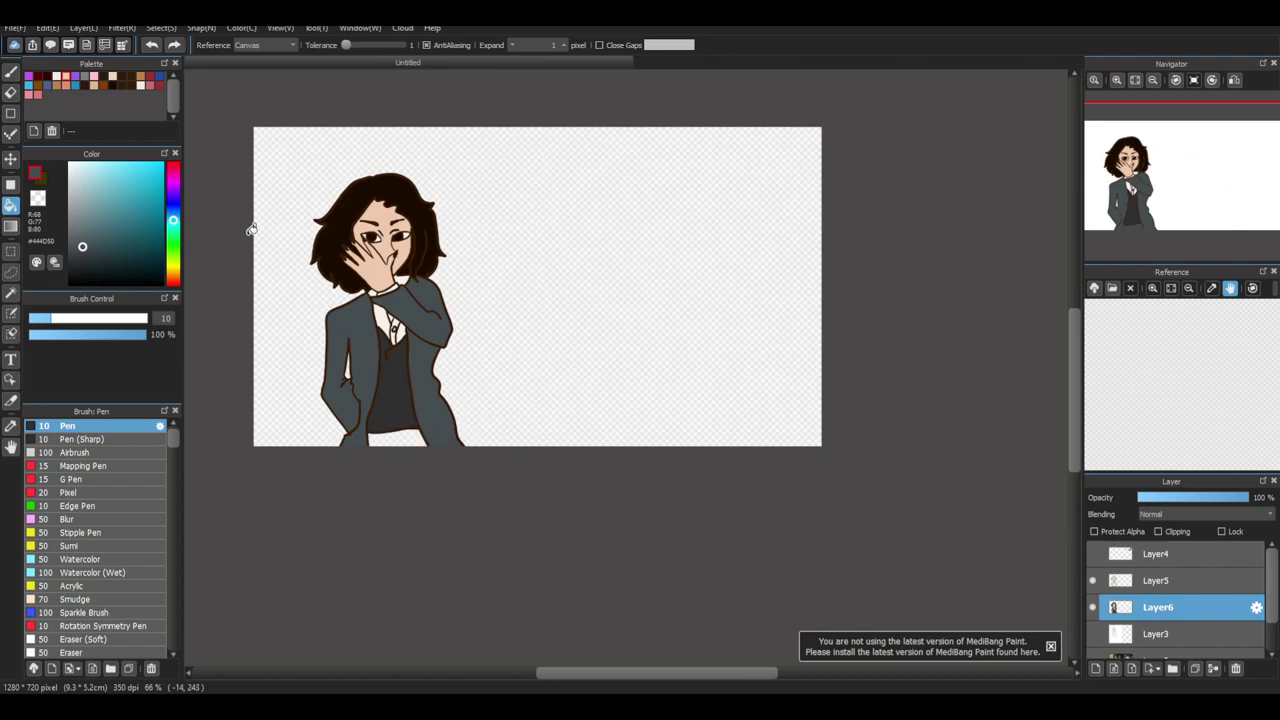
pyautogui.moveTo(125, 271); pyautogui.dragTo(141, 275)
pyautogui.click(400, 433)
pyautogui.scroll(3, 408, 308)
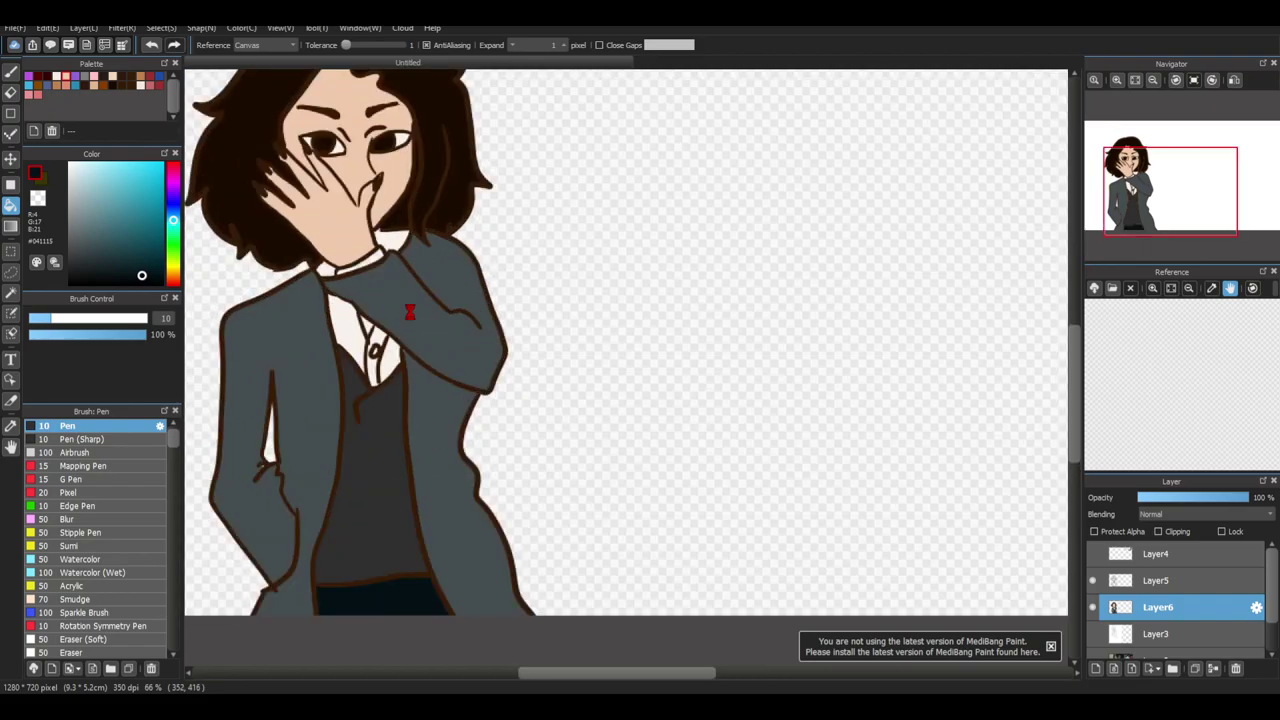
# Sample the shirt's off-white #F6F2EF and paint the collar and the raised hand's cuff with it
pyautogui.click(10, 425)
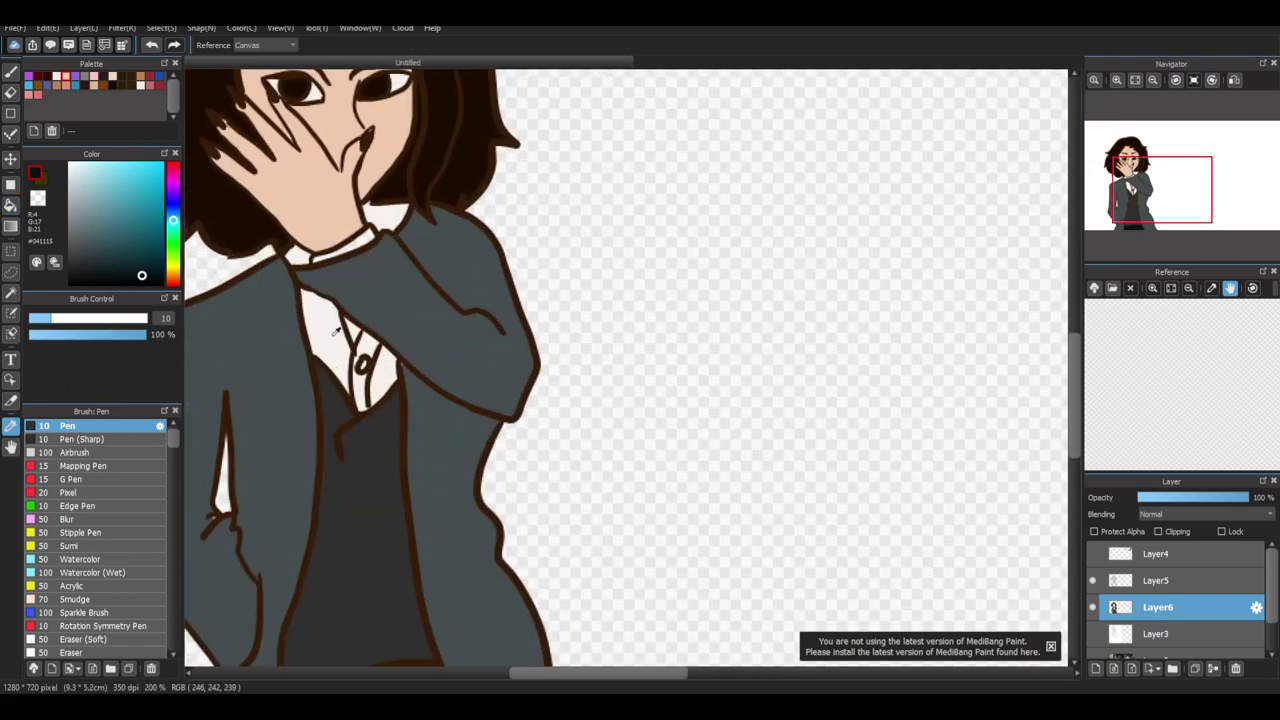
pyautogui.keyDown('alt'); pyautogui.click(344, 328); pyautogui.keyUp('alt')
pyautogui.click(10, 72)
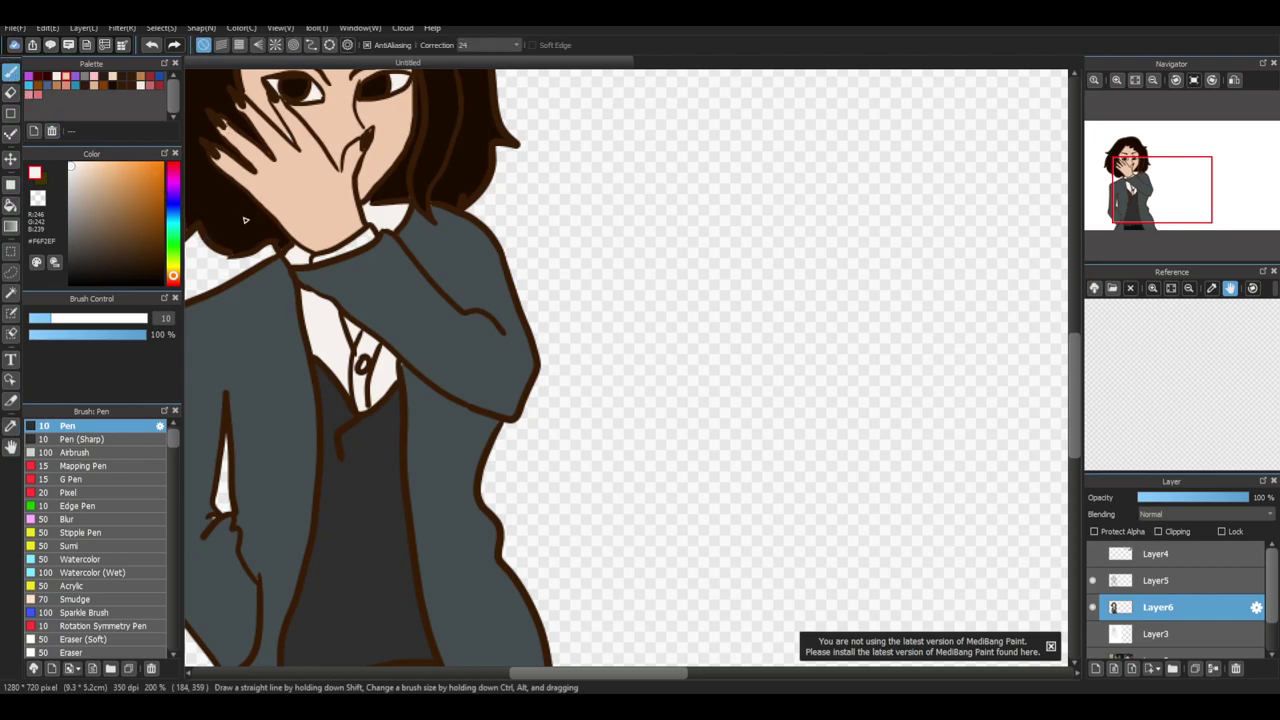
pyautogui.scroll(2, 330, 290)
pyautogui.moveTo(293, 220); pyautogui.dragTo(390, 188)
pyautogui.scroll(-3, 390, 188)
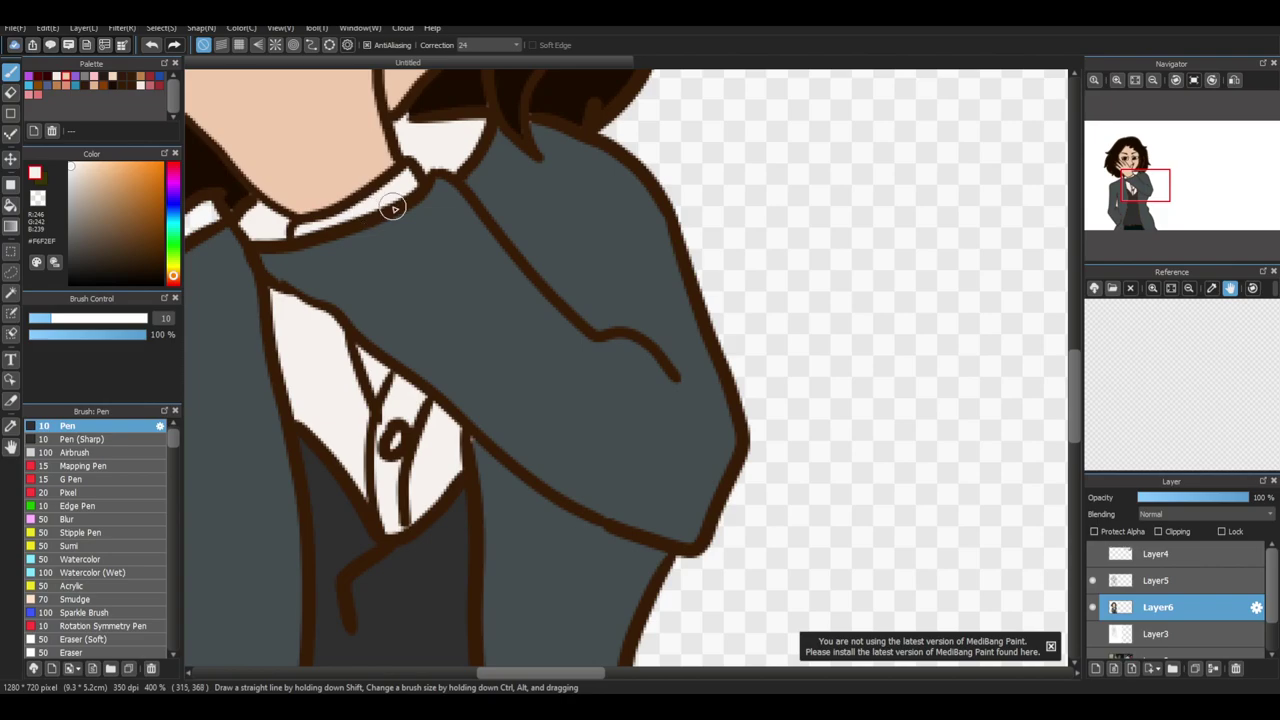
pyautogui.scroll(-2, 416, 290)
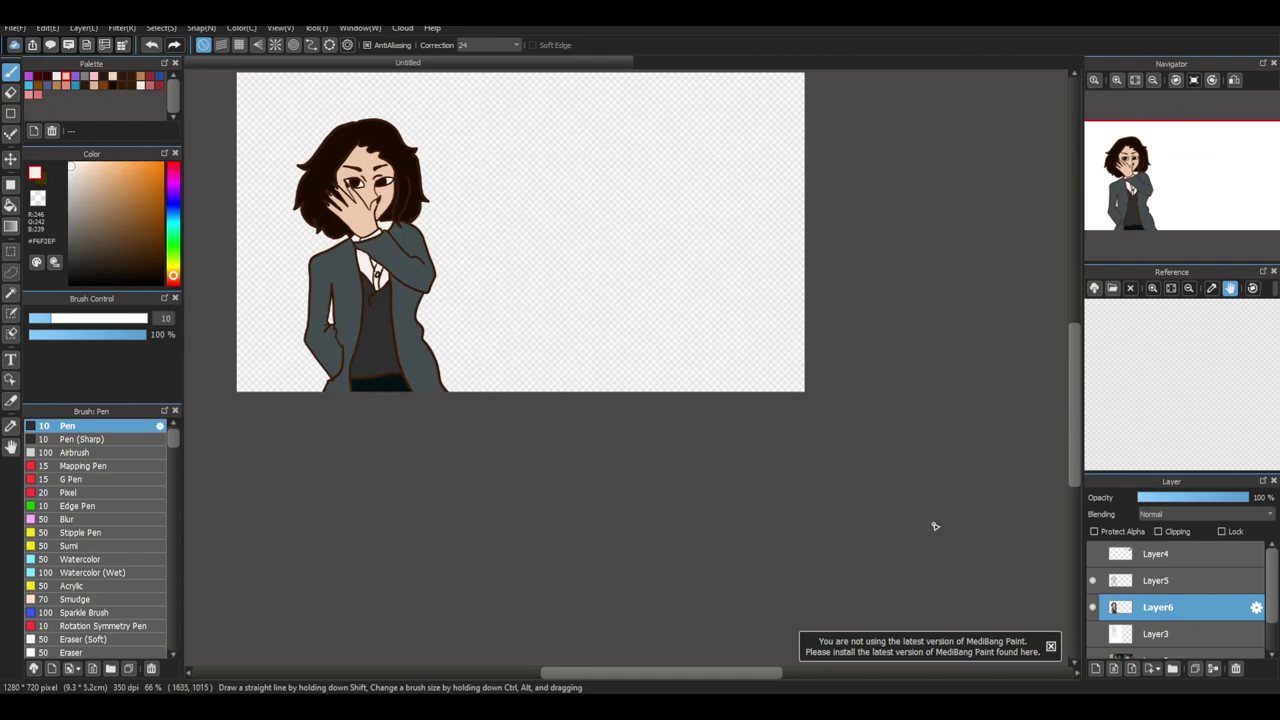
# Add a new layer above Layer6 with Multiply blending and sample the hair's dark brown #1C0C00 for shading
pyautogui.click(1096, 668)
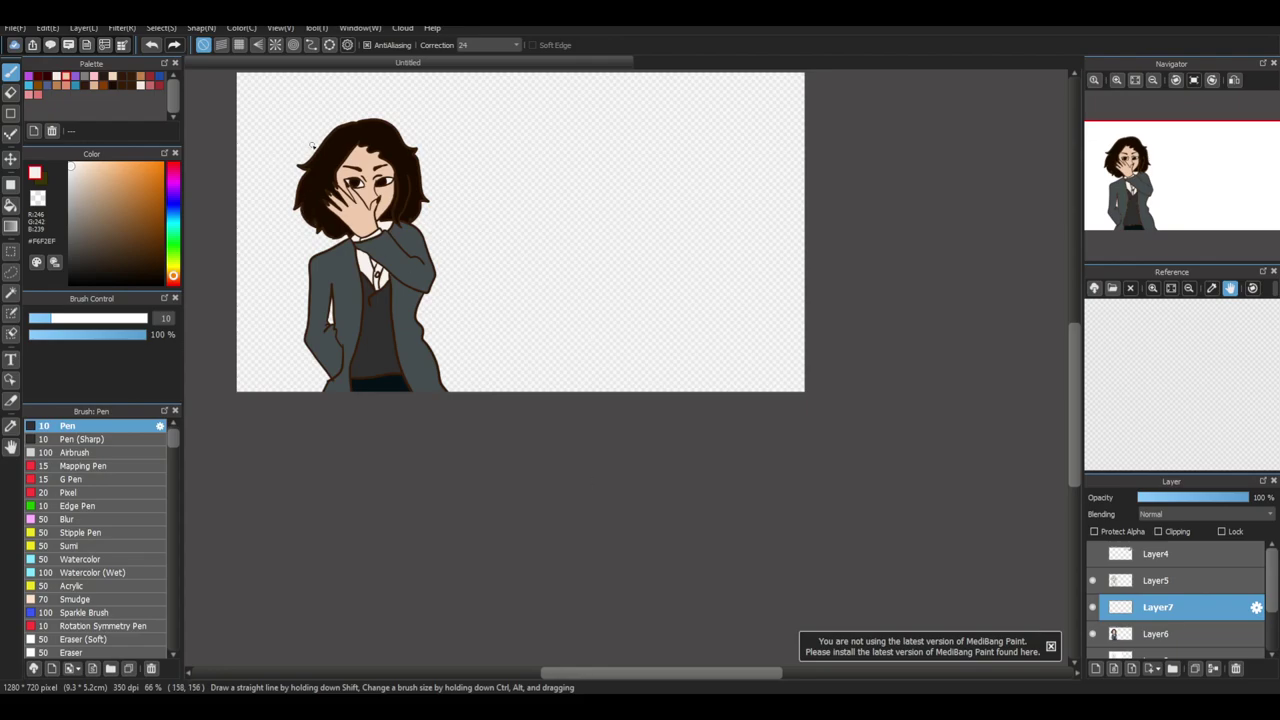
pyautogui.scroll(4, 310, 141)
pyautogui.click(10, 425)
pyautogui.keyDown('alt'); pyautogui.click(331, 253); pyautogui.keyUp('alt')
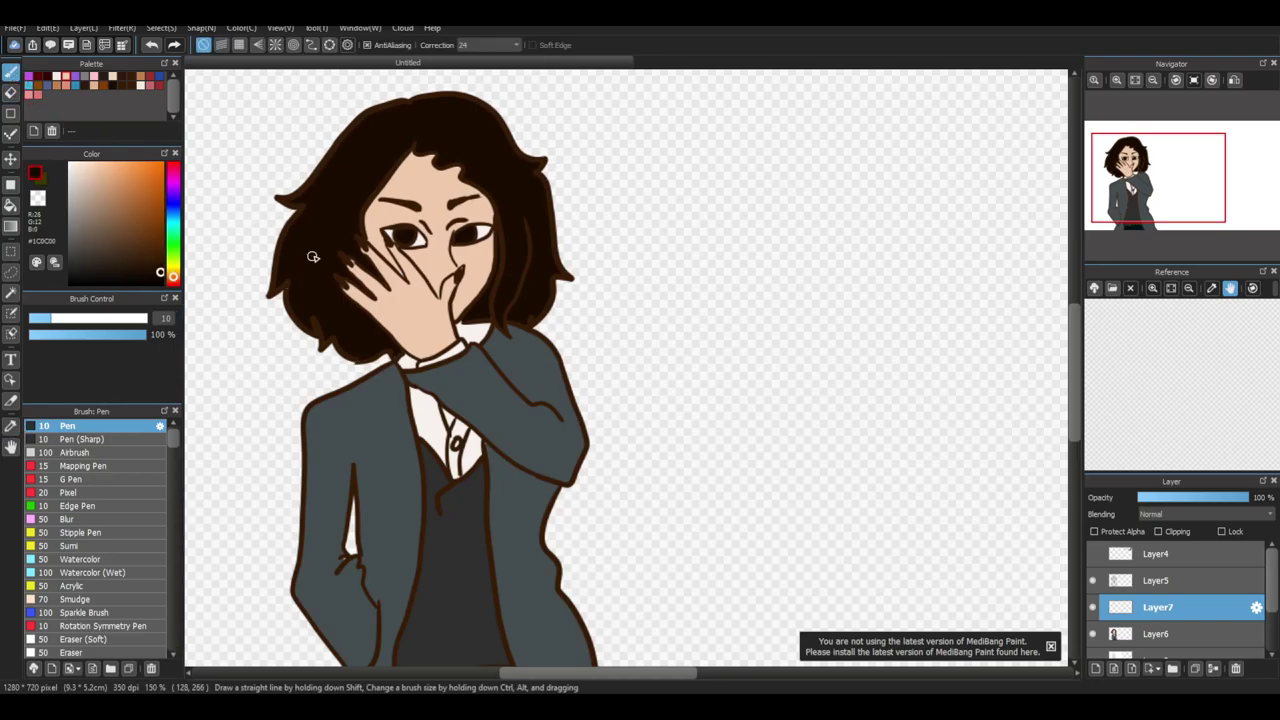
pyautogui.click(1165, 514)
pyautogui.click(1167, 539)
# Paint jagged shadow edges across both sides of the hair and fill the lower hair sections below them
pyautogui.moveTo(314, 197)
pyautogui.mouseDown()
pyautogui.moveTo(304, 236)
pyautogui.moveTo(342, 241)
pyautogui.mouseUp()
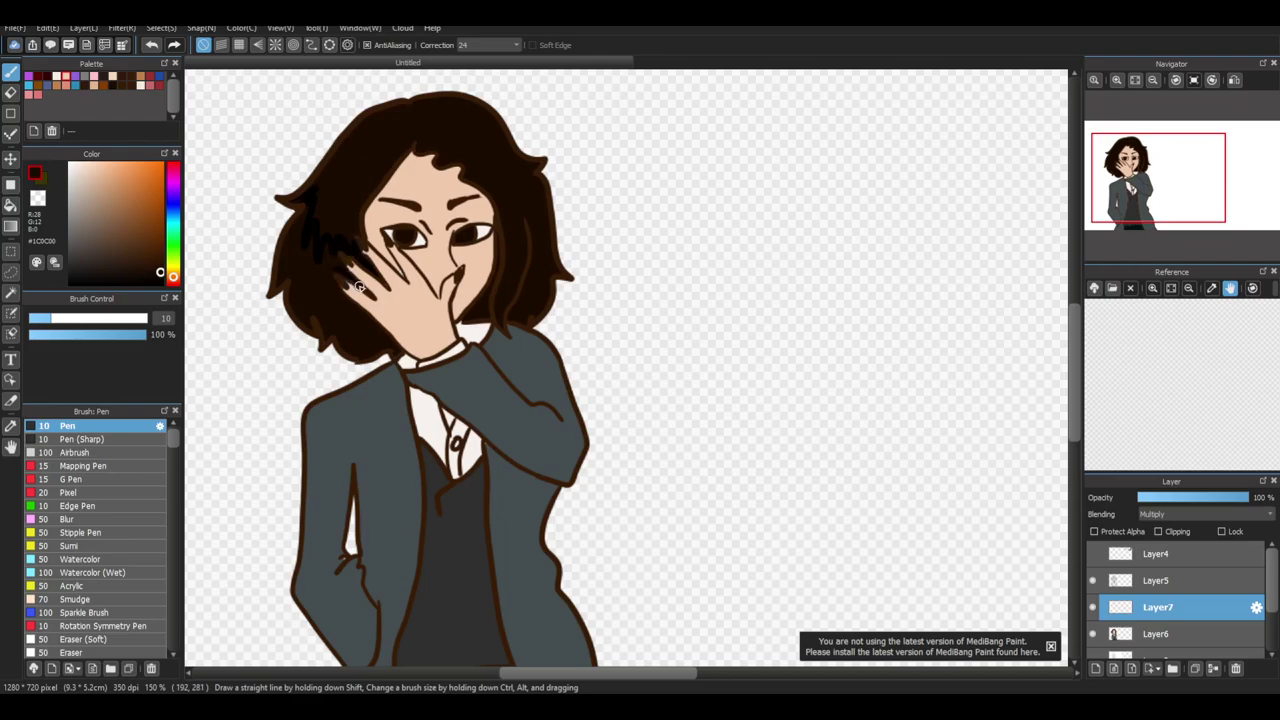
pyautogui.moveTo(519, 296); pyautogui.dragTo(511, 224)
pyautogui.click(11, 204)
pyautogui.click(352, 304)
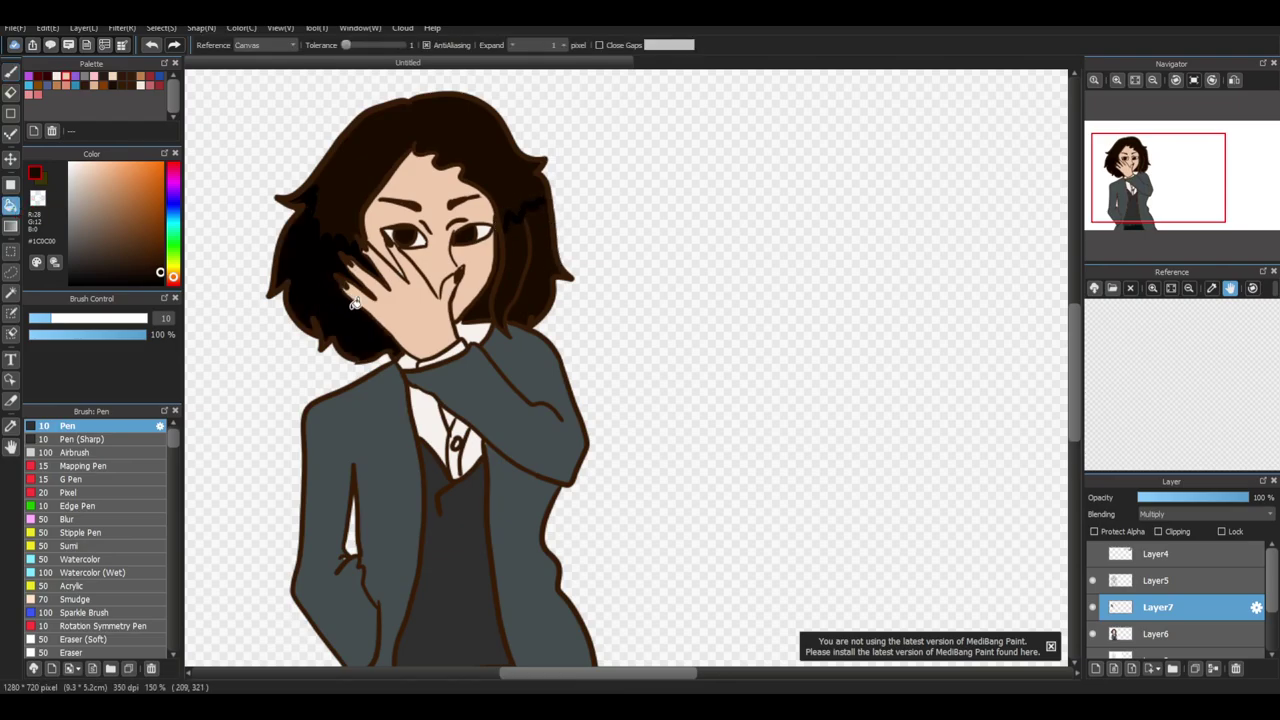
pyautogui.click(515, 272)
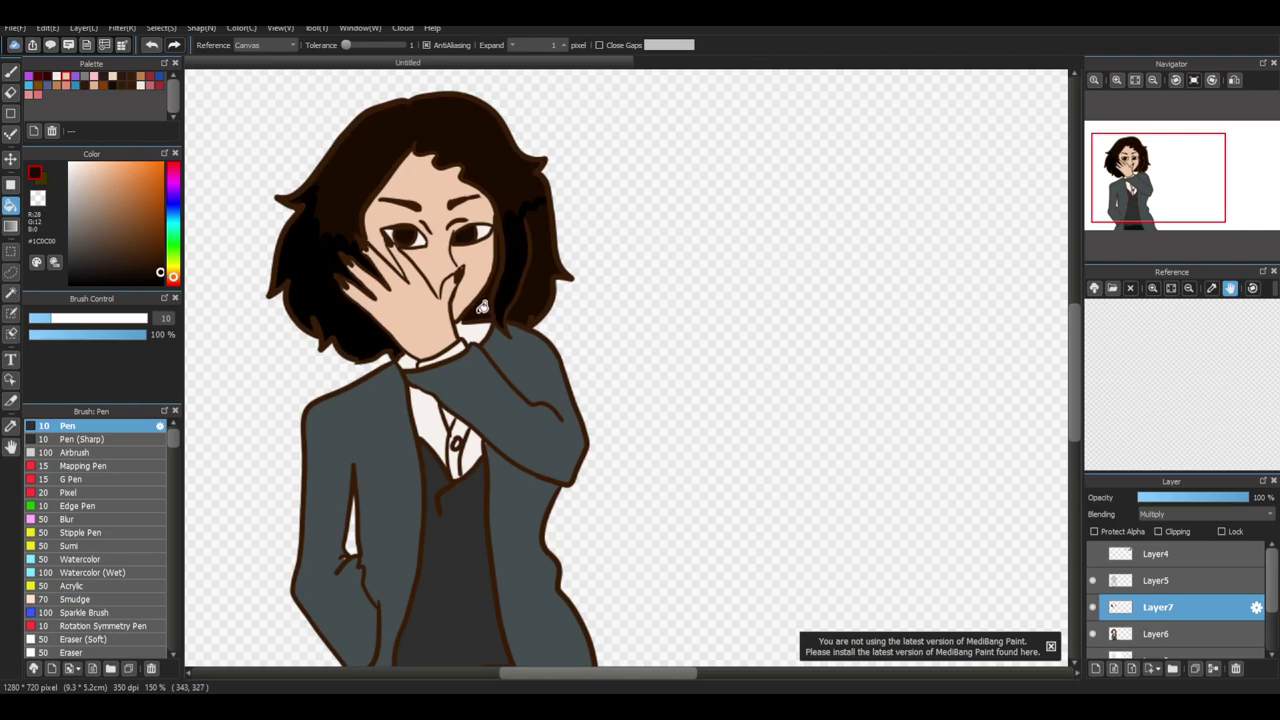
pyautogui.click(512, 276)
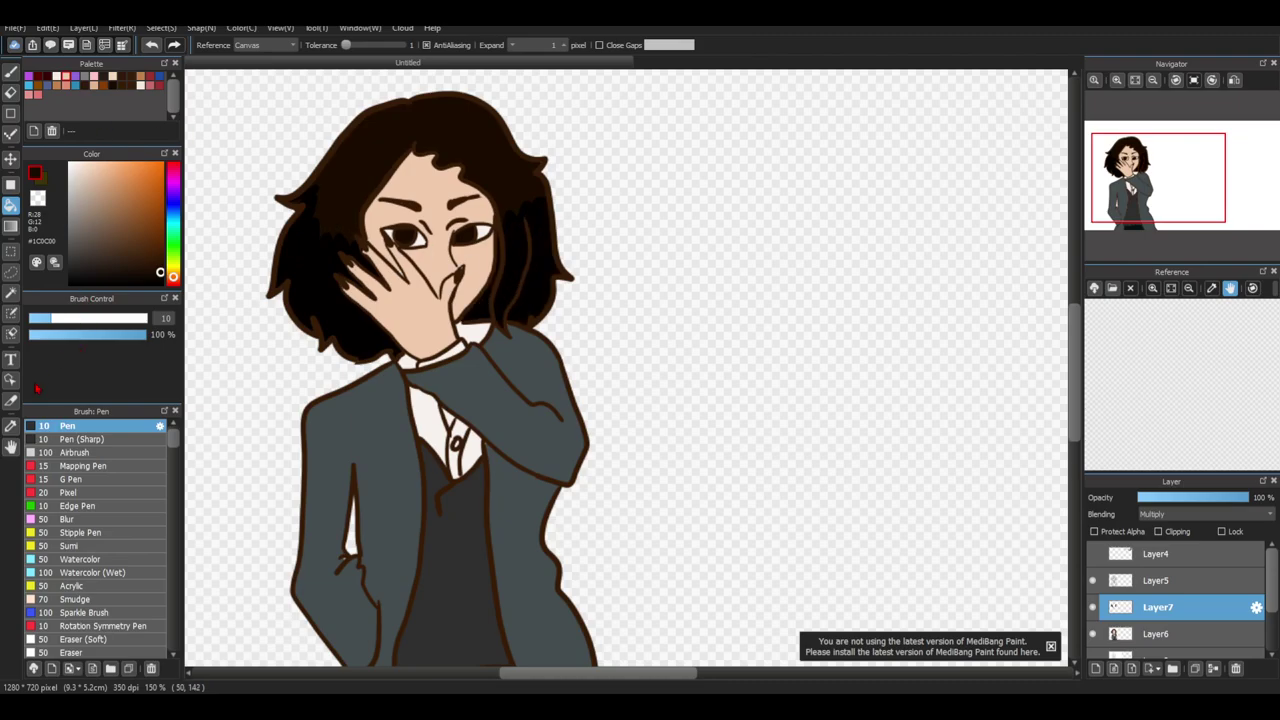
# Shade the tops of both irises with the dark brown and the eye whites with light grey #E4E4E4
pyautogui.click(10, 72)
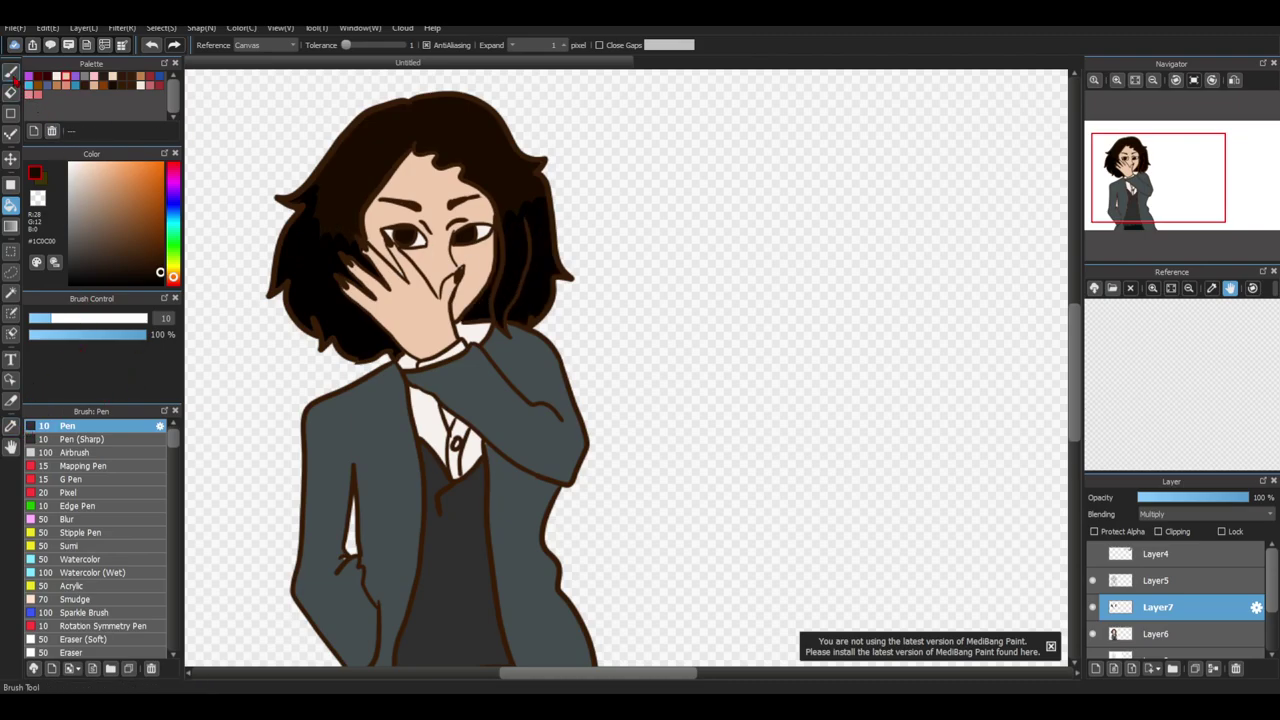
pyautogui.scroll(3, 347, 196)
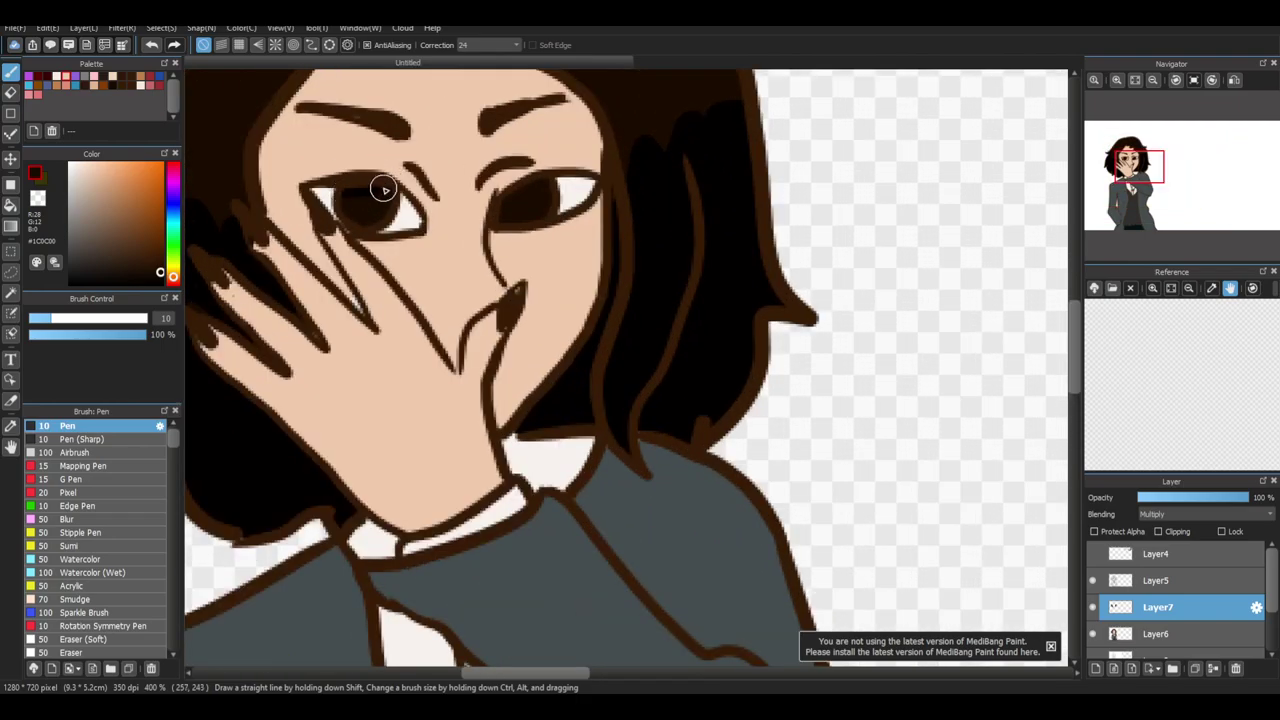
pyautogui.keyDown('alt'); pyautogui.click(214, 241); pyautogui.keyUp('alt')
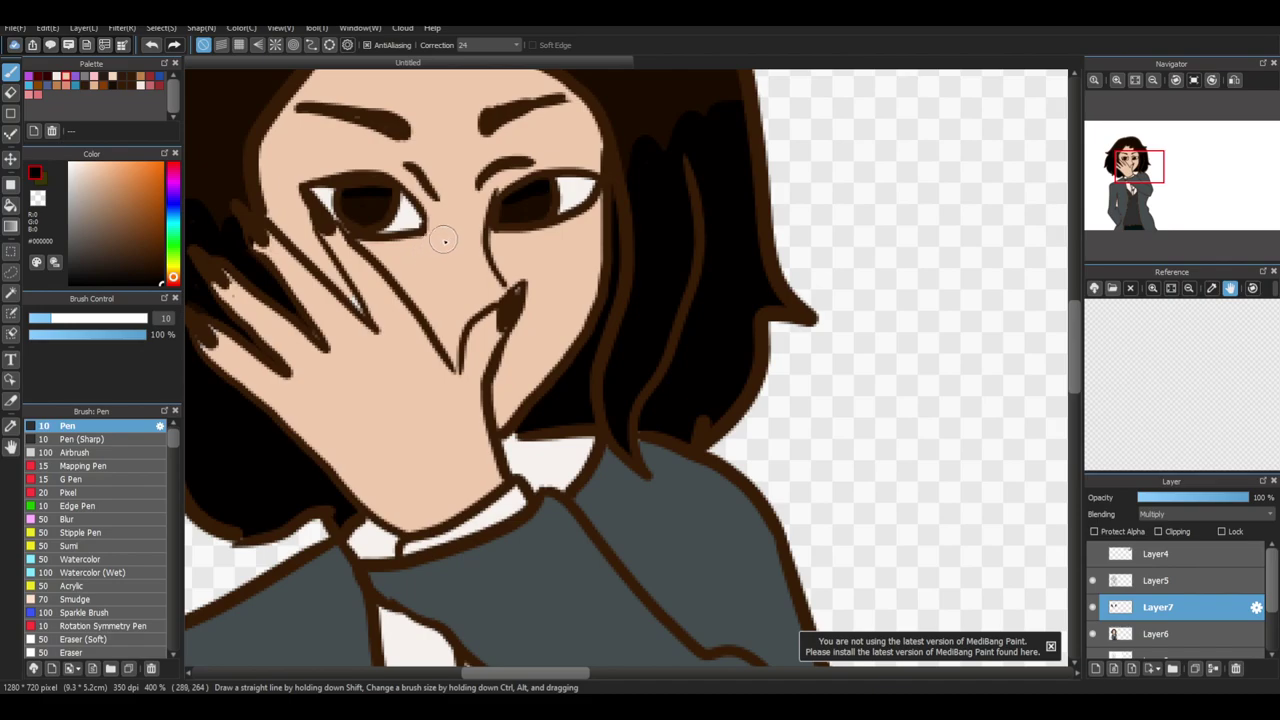
pyautogui.click(69, 176)
pyautogui.moveTo(322, 187); pyautogui.dragTo(328, 205)
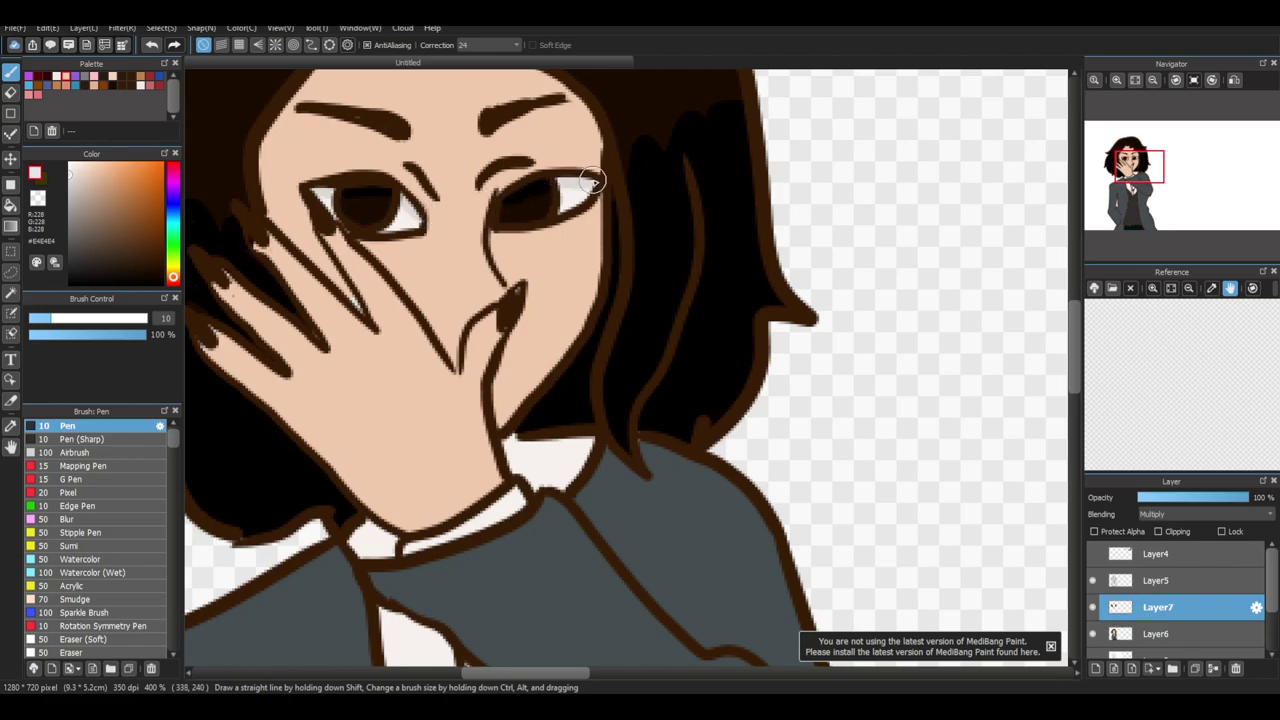
pyautogui.scroll(-3, 320, 205)
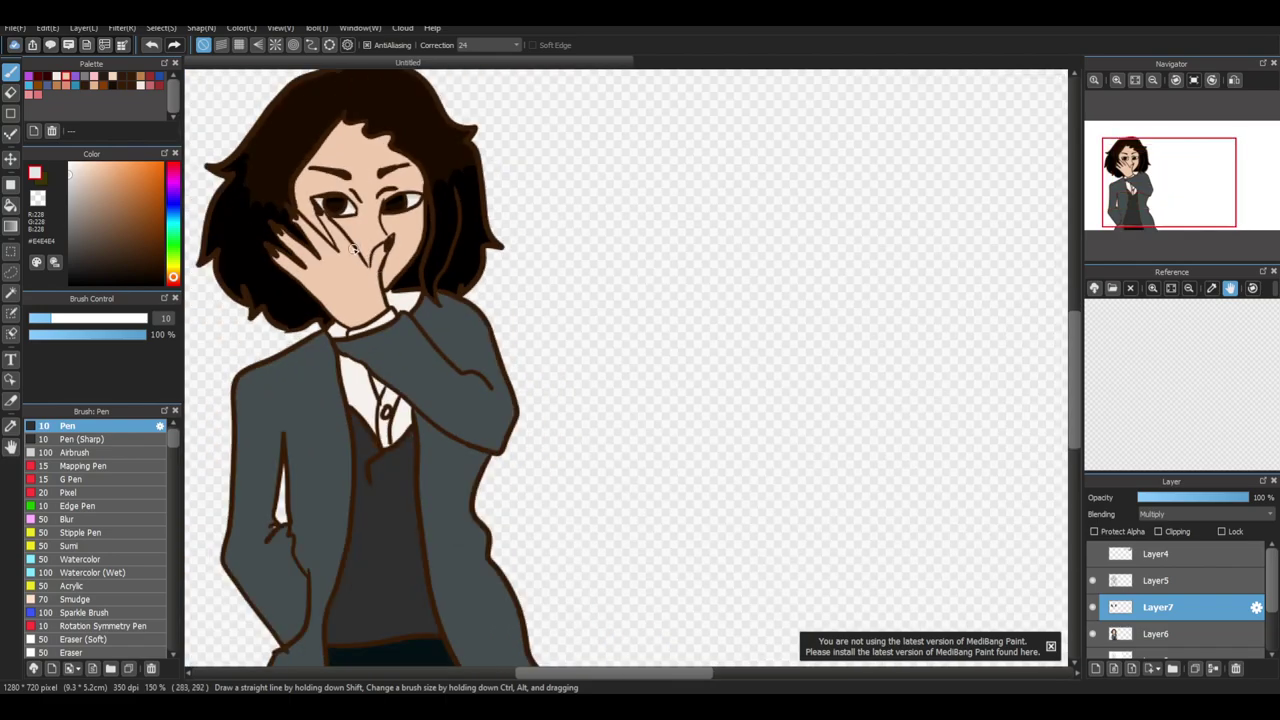
# Shade the face with the sampled skin colour #F0C9AB along the hairline, around the eyes and beside the nose
pyautogui.click(11, 425)
pyautogui.click(360, 220)
pyautogui.click(11, 72)
pyautogui.scroll(2, 338, 168)
pyautogui.moveTo(350, 88)
pyautogui.mouseDown()
pyautogui.moveTo(397, 87)
pyautogui.moveTo(392, 107)
pyautogui.moveTo(412, 117)
pyautogui.moveTo(445, 109)
pyautogui.moveTo(448, 139)
pyautogui.moveTo(500, 177)
pyautogui.moveTo(511, 214)
pyautogui.moveTo(344, 128)
pyautogui.moveTo(344, 82)
pyautogui.moveTo(330, 122)
pyautogui.moveTo(273, 180)
pyautogui.moveTo(270, 258)
pyautogui.mouseUp()
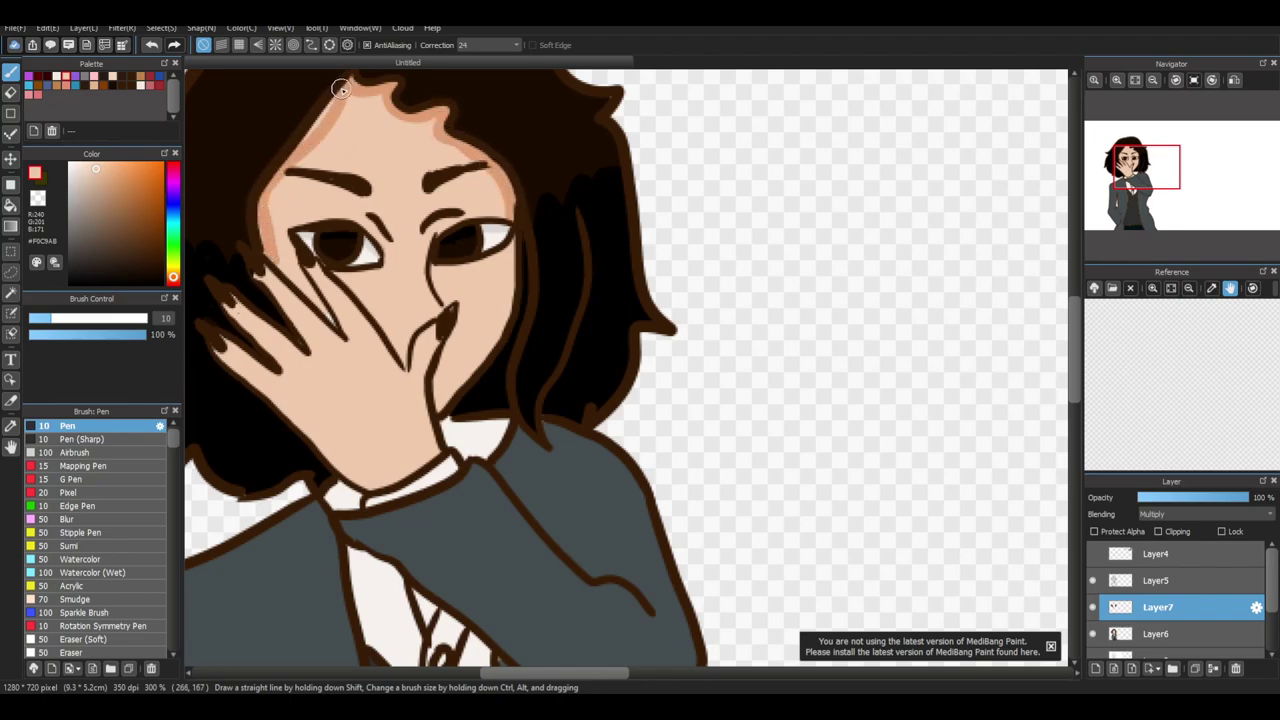
pyautogui.moveTo(379, 220)
pyautogui.mouseDown()
pyautogui.moveTo(390, 236)
pyautogui.moveTo(448, 210)
pyautogui.mouseUp()
pyautogui.moveTo(437, 276); pyautogui.dragTo(452, 306)
# Shade the raised hand with the skin colour along the fingers, at the wrist and beside the thumb
pyautogui.moveTo(282, 268)
pyautogui.mouseDown()
pyautogui.moveTo(331, 321)
pyautogui.moveTo(308, 278)
pyautogui.moveTo(329, 313)
pyautogui.moveTo(307, 370)
pyautogui.moveTo(350, 347)
pyautogui.moveTo(229, 305)
pyautogui.moveTo(236, 316)
pyautogui.moveTo(234, 297)
pyautogui.moveTo(238, 310)
pyautogui.moveTo(268, 301)
pyautogui.moveTo(252, 275)
pyautogui.moveTo(306, 260)
pyautogui.moveTo(326, 290)
pyautogui.mouseUp()
pyautogui.moveTo(234, 336)
pyautogui.mouseDown()
pyautogui.moveTo(222, 346)
pyautogui.moveTo(242, 352)
pyautogui.mouseUp()
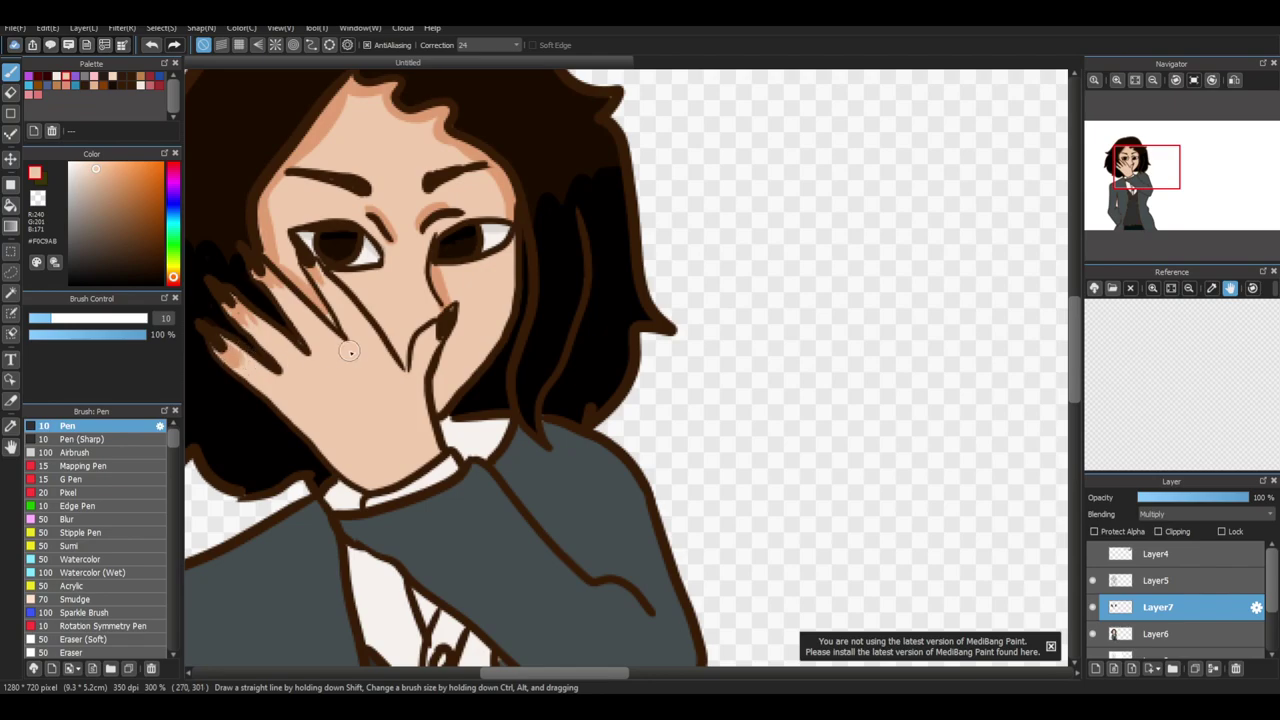
pyautogui.moveTo(365, 490); pyautogui.dragTo(440, 440)
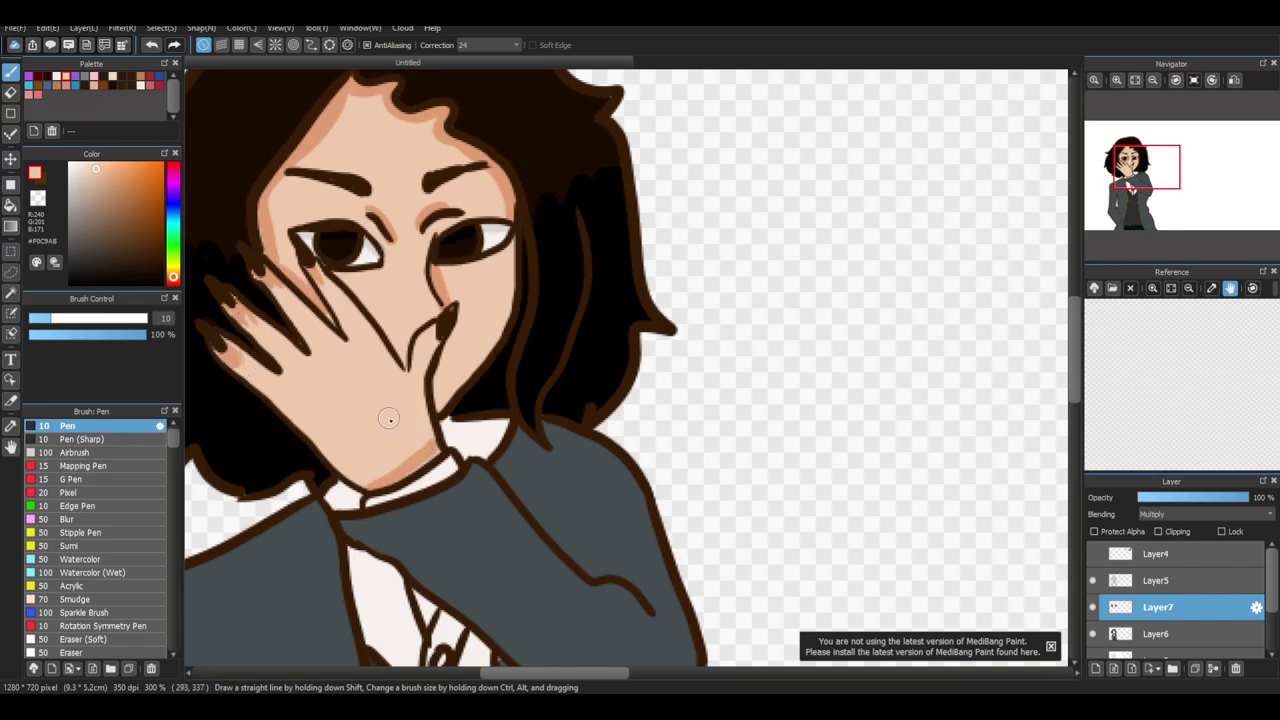
pyautogui.moveTo(450, 332)
pyautogui.mouseDown()
pyautogui.moveTo(440, 410)
pyautogui.moveTo(428, 366)
pyautogui.mouseUp()
pyautogui.scroll(-3, 337, 305)
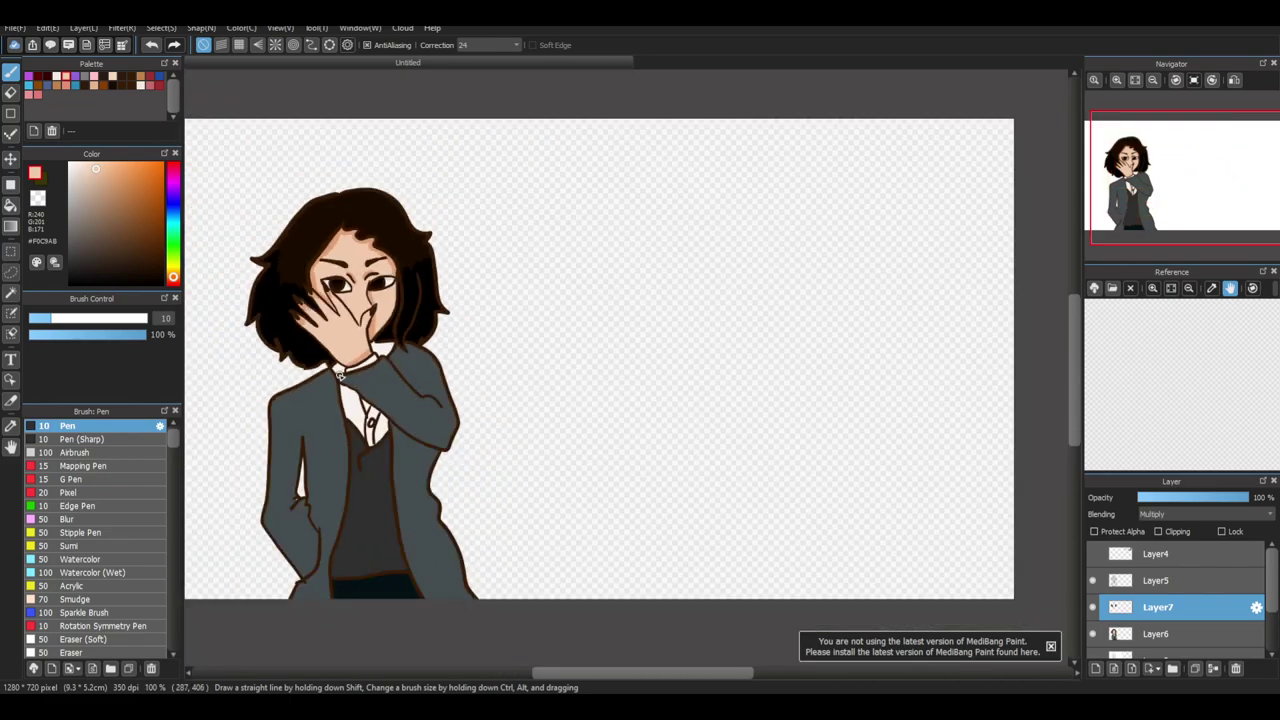
# Sample the jacket's slate grey #444D50 and shade the lowered arm's elbow creases and the area beneath the raised forearm
pyautogui.press('i')
pyautogui.click(266, 473)
pyautogui.press('b')
pyautogui.scroll(5, 283, 508)
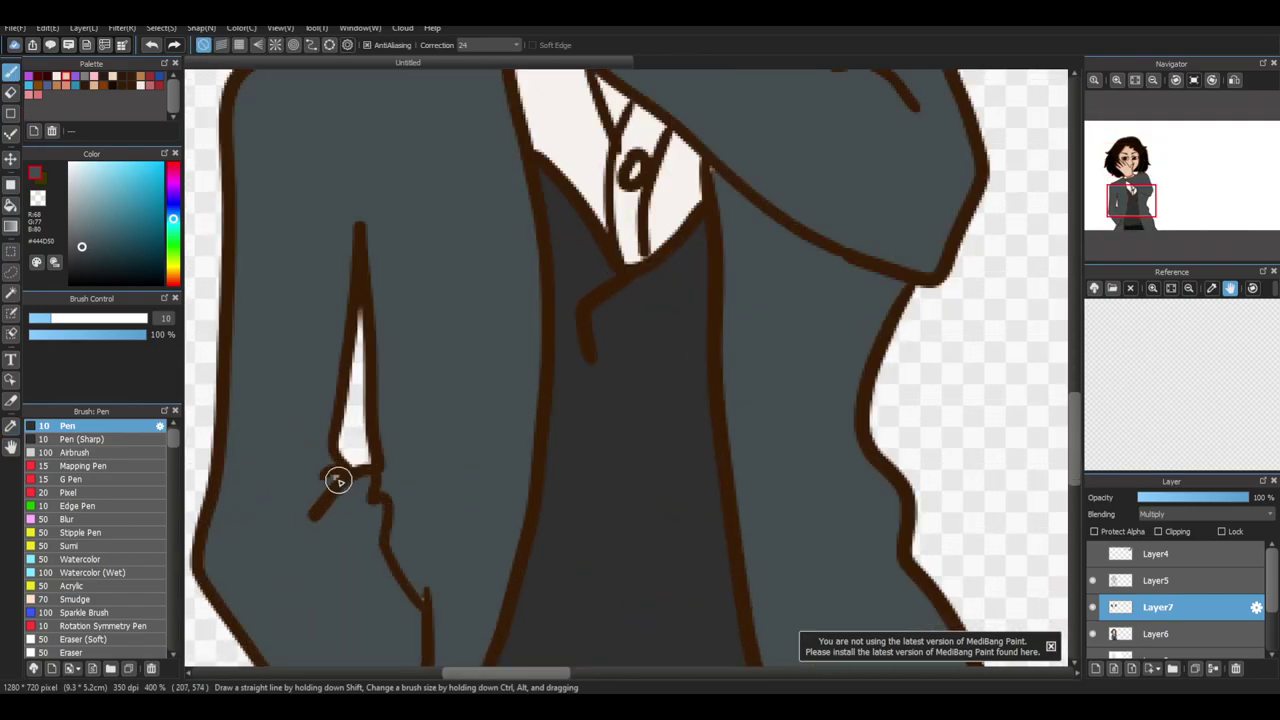
pyautogui.moveTo(310, 496)
pyautogui.mouseDown()
pyautogui.moveTo(333, 474)
pyautogui.moveTo(320, 451)
pyautogui.moveTo(336, 479)
pyautogui.moveTo(370, 476)
pyautogui.moveTo(343, 494)
pyautogui.moveTo(366, 482)
pyautogui.moveTo(376, 537)
pyautogui.moveTo(374, 505)
pyautogui.moveTo(336, 516)
pyautogui.mouseUp()
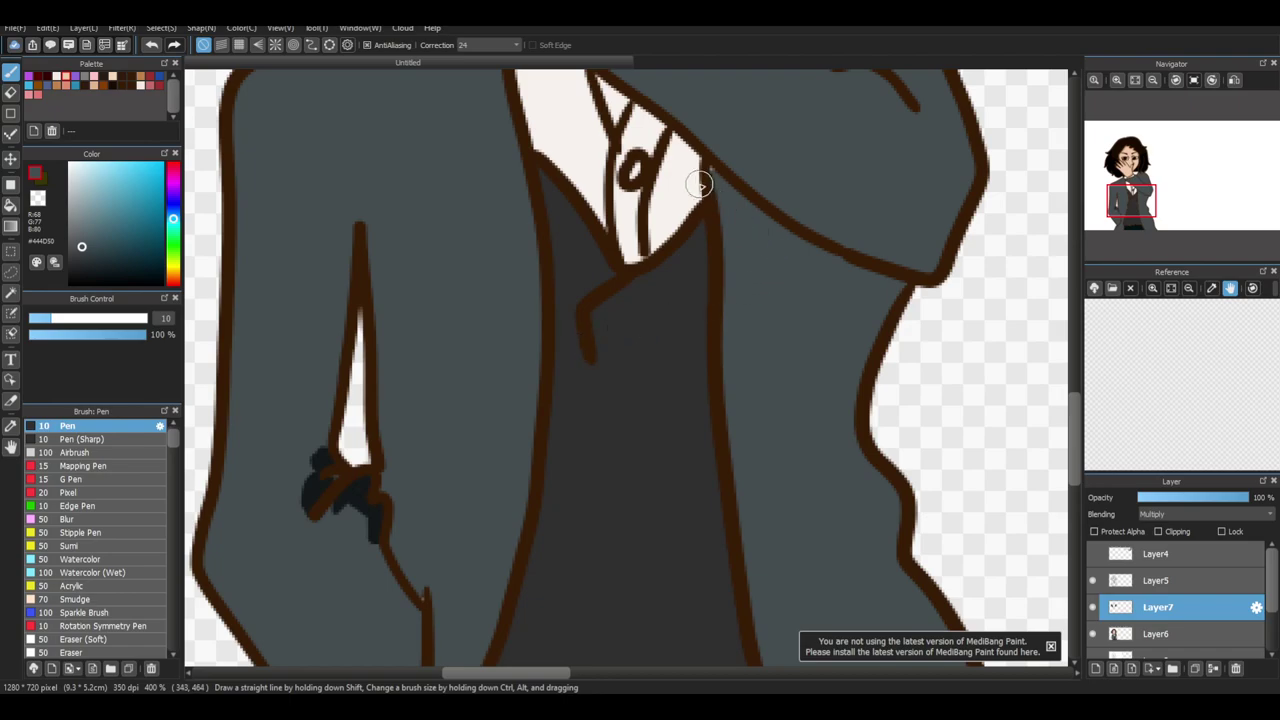
pyautogui.moveTo(712, 172)
pyautogui.mouseDown()
pyautogui.moveTo(731, 200)
pyautogui.moveTo(895, 284)
pyautogui.moveTo(773, 244)
pyautogui.moveTo(721, 209)
pyautogui.moveTo(719, 188)
pyautogui.moveTo(763, 220)
pyautogui.mouseUp()
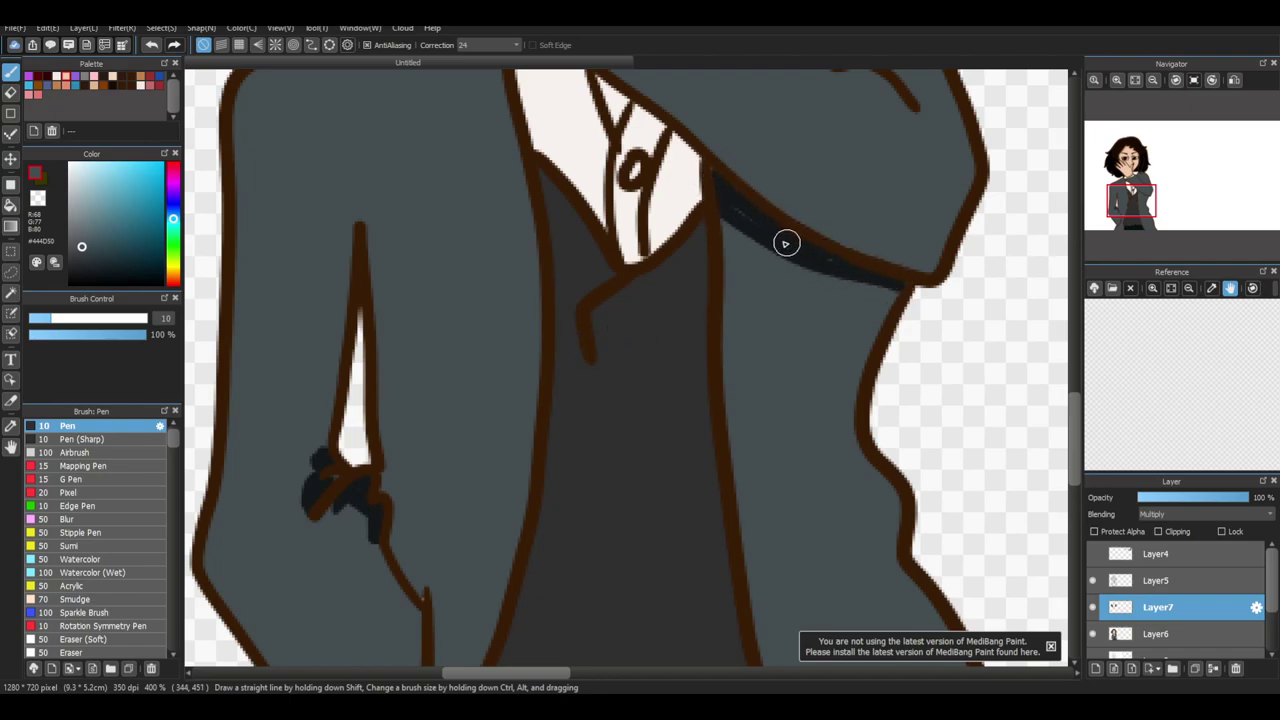
pyautogui.scroll(-1, 376, 514)
pyautogui.scroll(-1, 376, 514)
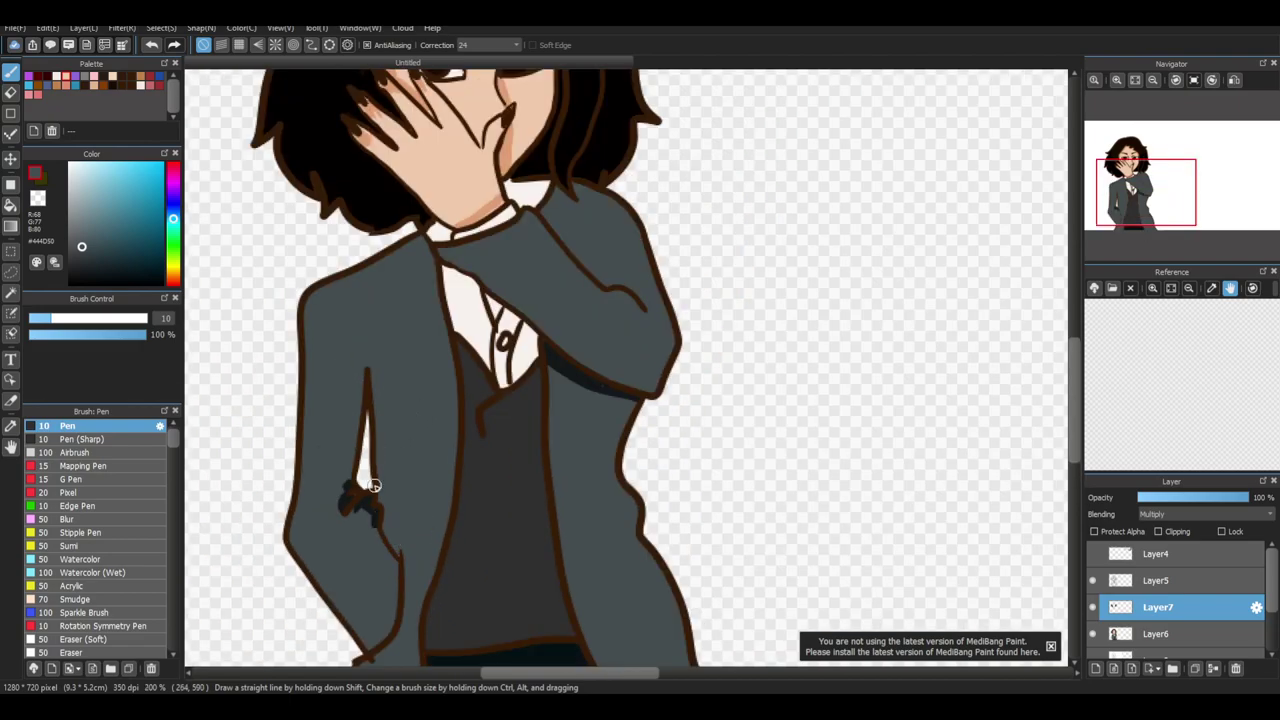
# Paint a shadow along the inner edge of the lowered forearm where it meets the pocket
pyautogui.press('alt')
pyautogui.moveTo(368, 648)
pyautogui.mouseDown()
pyautogui.moveTo(391, 623)
pyautogui.moveTo(394, 557)
pyautogui.moveTo(369, 634)
pyautogui.moveTo(391, 608)
pyautogui.moveTo(380, 630)
pyautogui.mouseUp()
pyautogui.moveTo(390, 563)
pyautogui.mouseDown()
pyautogui.moveTo(363, 637)
pyautogui.moveTo(389, 549)
pyautogui.mouseUp()
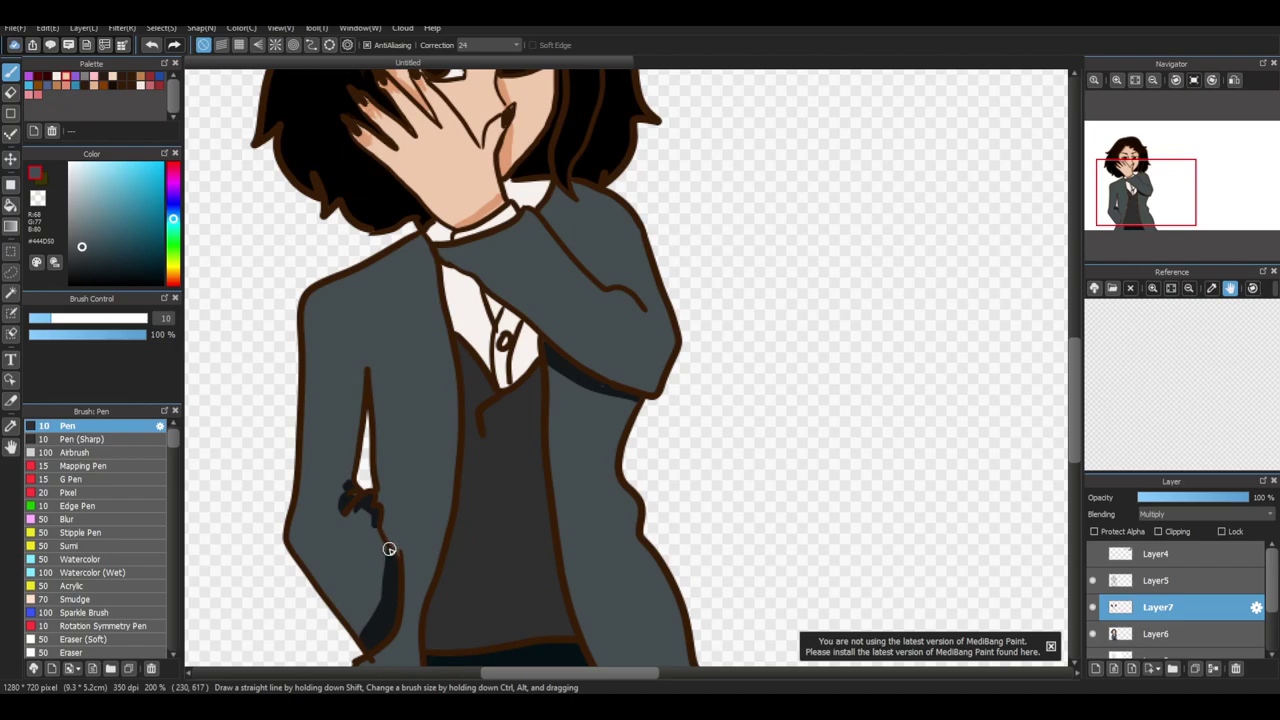
pyautogui.scroll(-2, 370, 422)
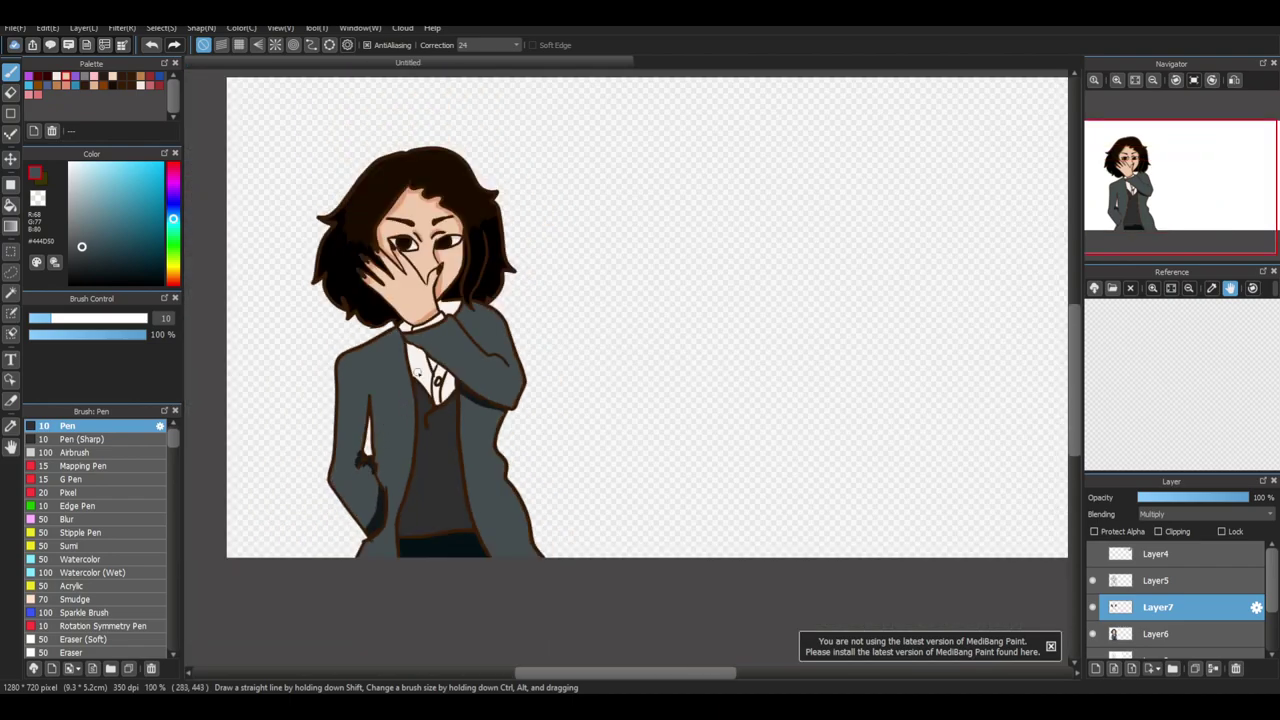
# Add fold shadows to the raised sleeve's crease and to both front panels of the jacket
pyautogui.scroll(3, 506, 383)
pyautogui.moveTo(448, 292)
pyautogui.mouseDown()
pyautogui.moveTo(515, 343)
pyautogui.moveTo(468, 298)
pyautogui.moveTo(512, 310)
pyautogui.moveTo(481, 309)
pyautogui.moveTo(487, 290)
pyautogui.moveTo(524, 338)
pyautogui.mouseUp()
pyautogui.scroll(-3, 459, 549)
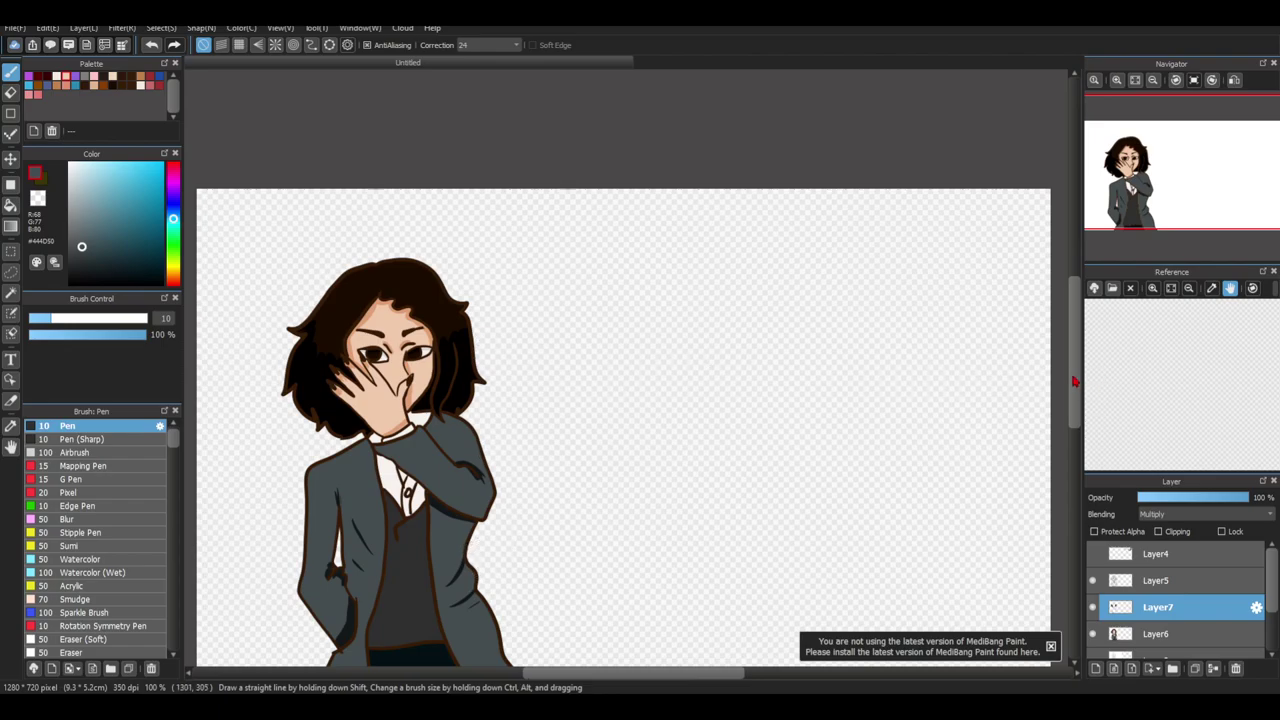
pyautogui.scroll(-3, 389, 503)
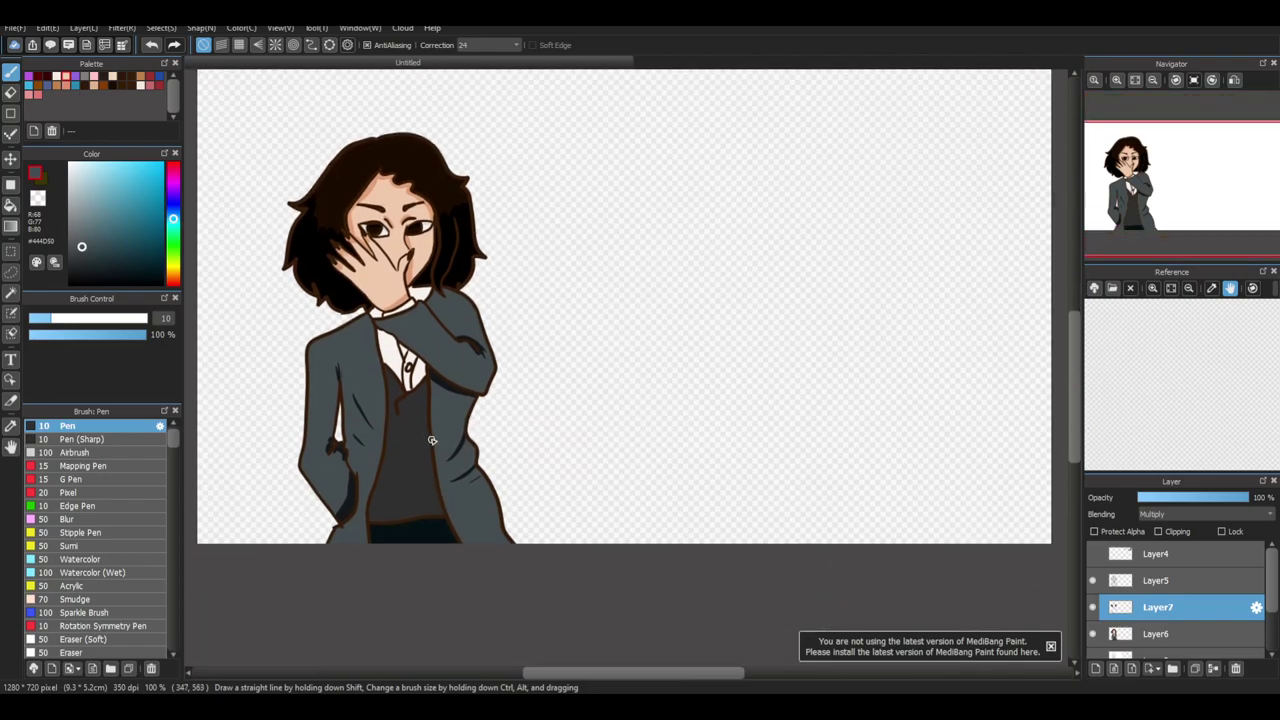
# Sample the white shirt, set the colour to light grey #E7E7E7, and shade the shirt opening beneath the raised forearm
pyautogui.scroll(3, 432, 441)
pyautogui.click(11, 425)
pyautogui.click(339, 205)
pyautogui.click(11, 72)
pyautogui.moveTo(273, 125)
pyautogui.mouseDown()
pyautogui.moveTo(300, 130)
pyautogui.moveTo(330, 190)
pyautogui.mouseUp()
pyautogui.click(71, 172)
pyautogui.moveTo(269, 117)
pyautogui.mouseDown()
pyautogui.moveTo(312, 157)
pyautogui.moveTo(287, 122)
pyautogui.moveTo(321, 148)
pyautogui.moveTo(337, 195)
pyautogui.moveTo(304, 138)
pyautogui.moveTo(350, 194)
pyautogui.moveTo(339, 159)
pyautogui.moveTo(394, 199)
pyautogui.moveTo(378, 285)
pyautogui.moveTo(361, 234)
pyautogui.moveTo(410, 212)
pyautogui.mouseUp()
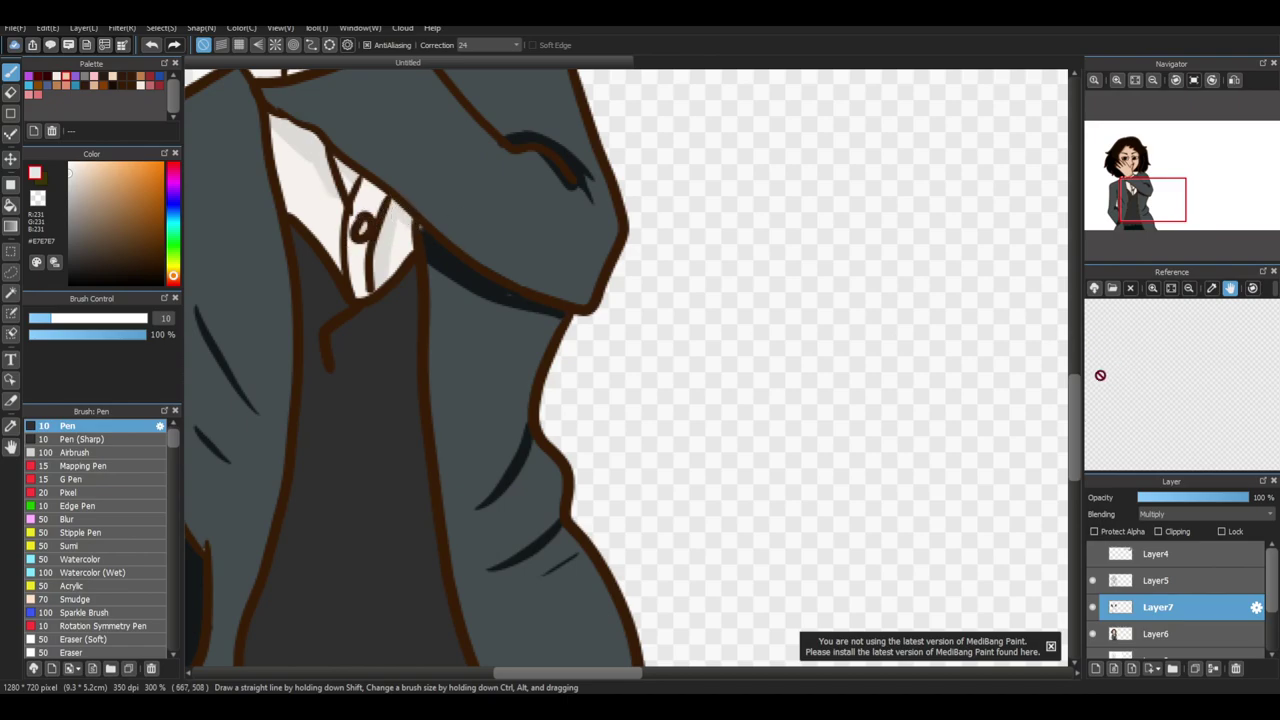
# Shade the shirt collar beside the raised wrist and the white cuff area under the hand in light grey
pyautogui.scroll(3, 1075, 390)
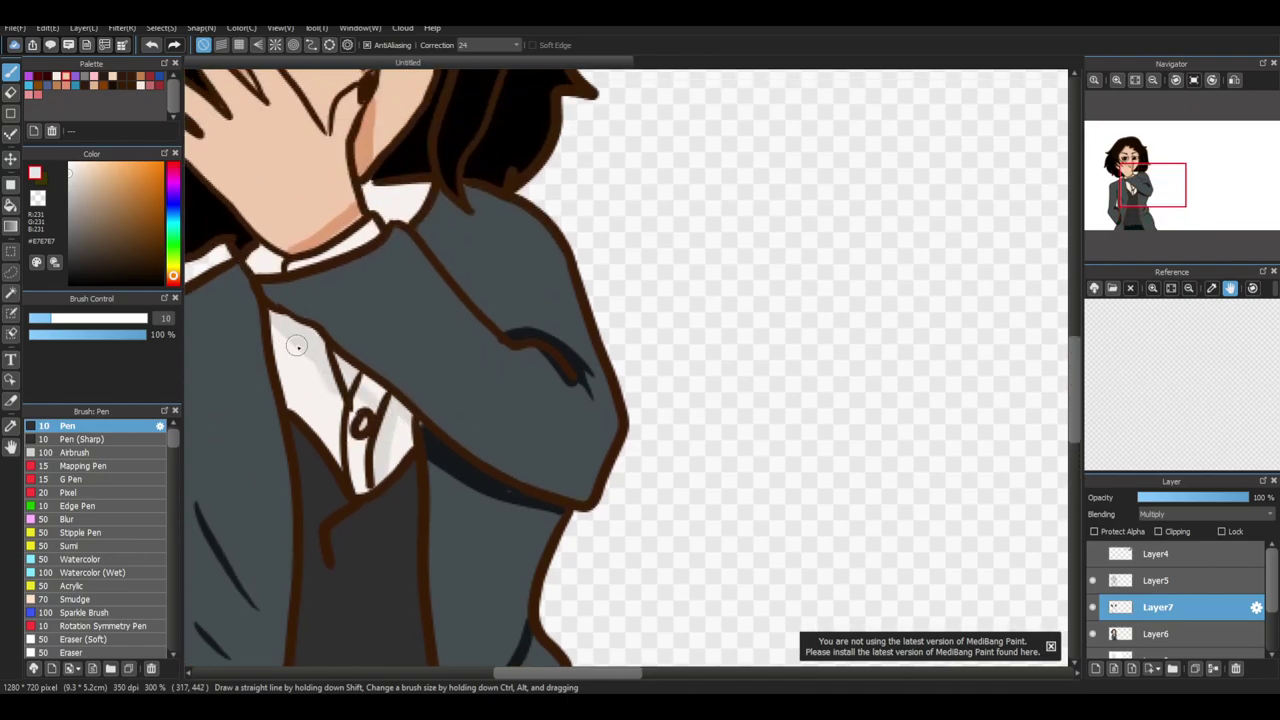
pyautogui.moveTo(372, 178); pyautogui.dragTo(384, 214)
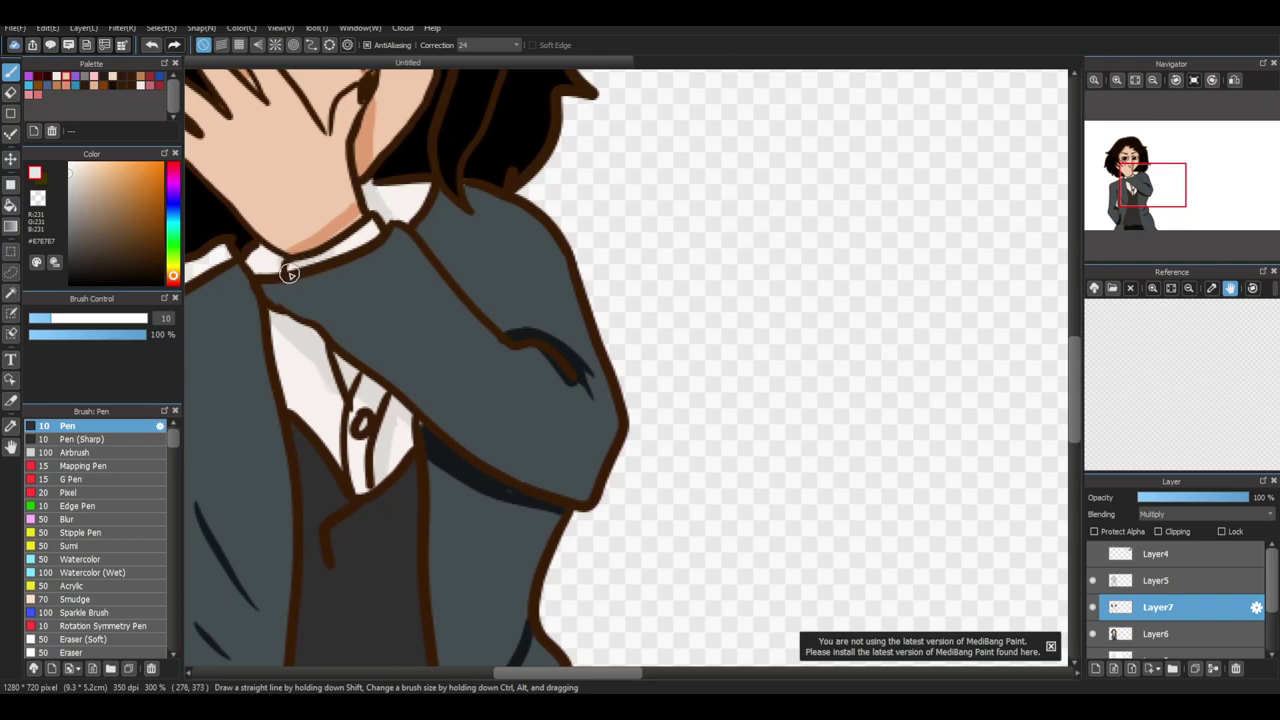
pyautogui.scroll(-2, 278, 270)
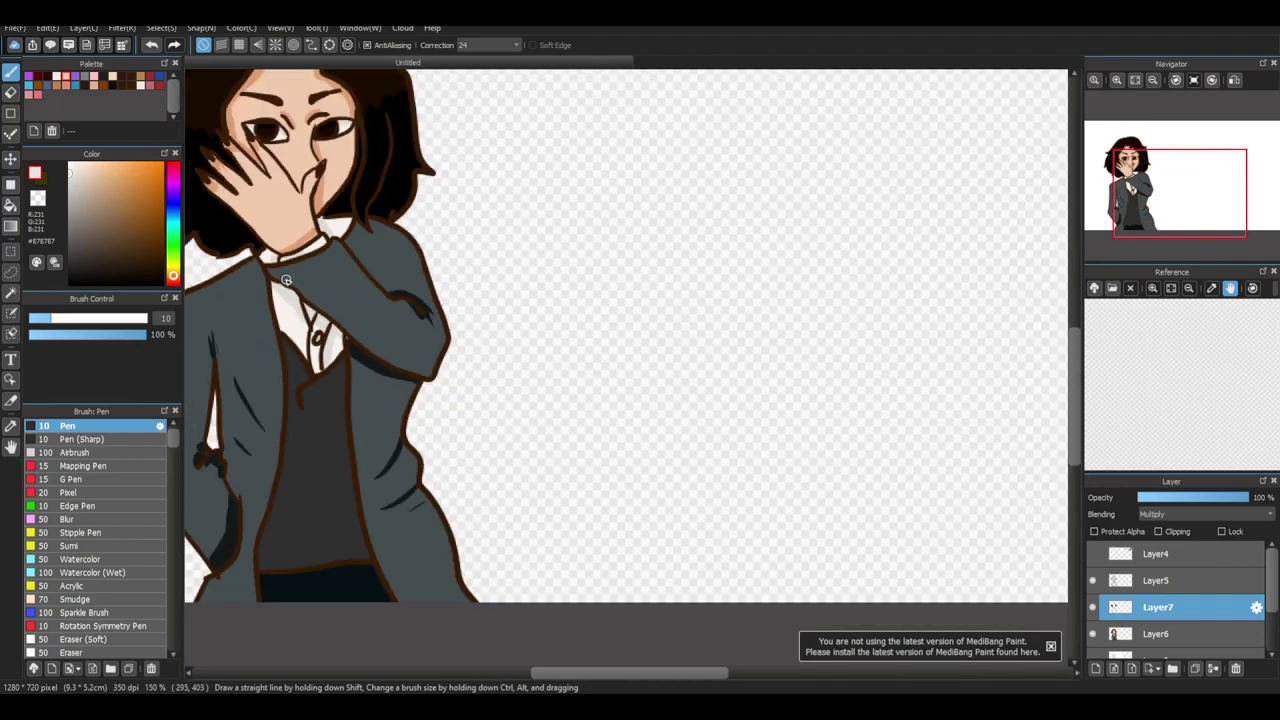
pyautogui.scroll(4, 288, 284)
pyautogui.moveTo(279, 275)
pyautogui.mouseDown()
pyautogui.moveTo(272, 285)
pyautogui.moveTo(290, 280)
pyautogui.moveTo(269, 296)
pyautogui.mouseUp()
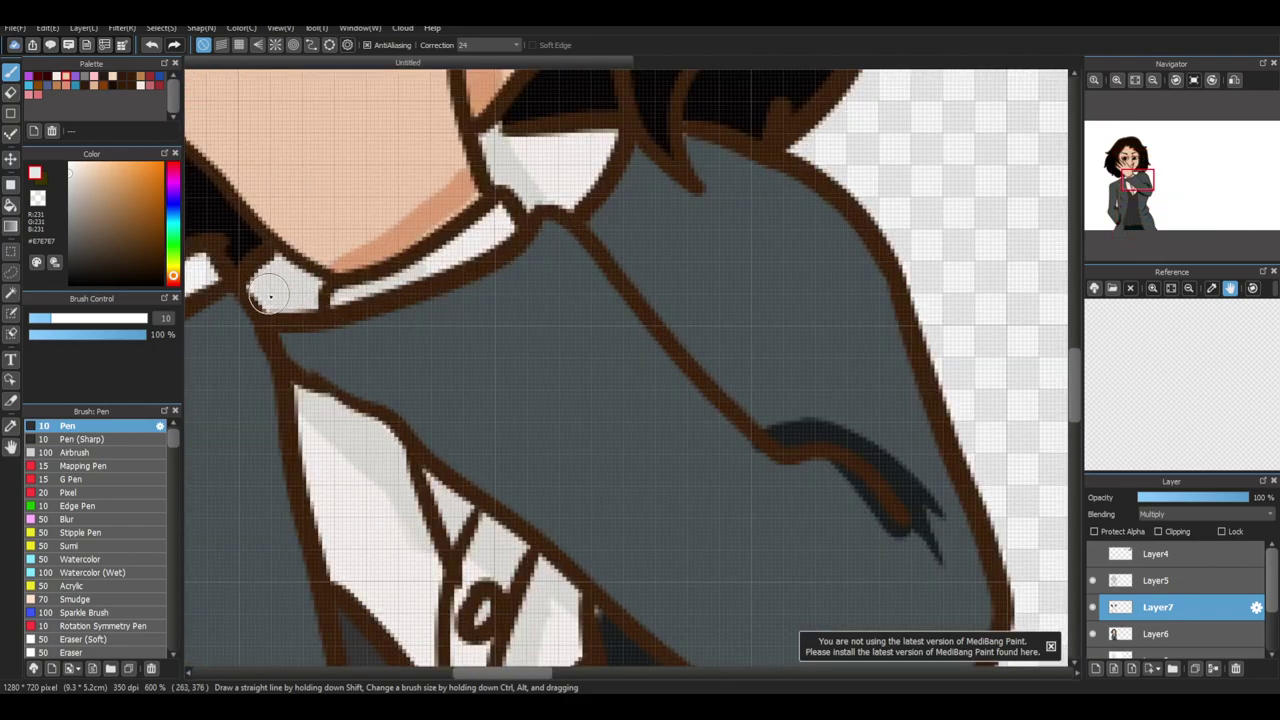
pyautogui.scroll(-4, 269, 296)
pyautogui.scroll(-2, 276, 342)
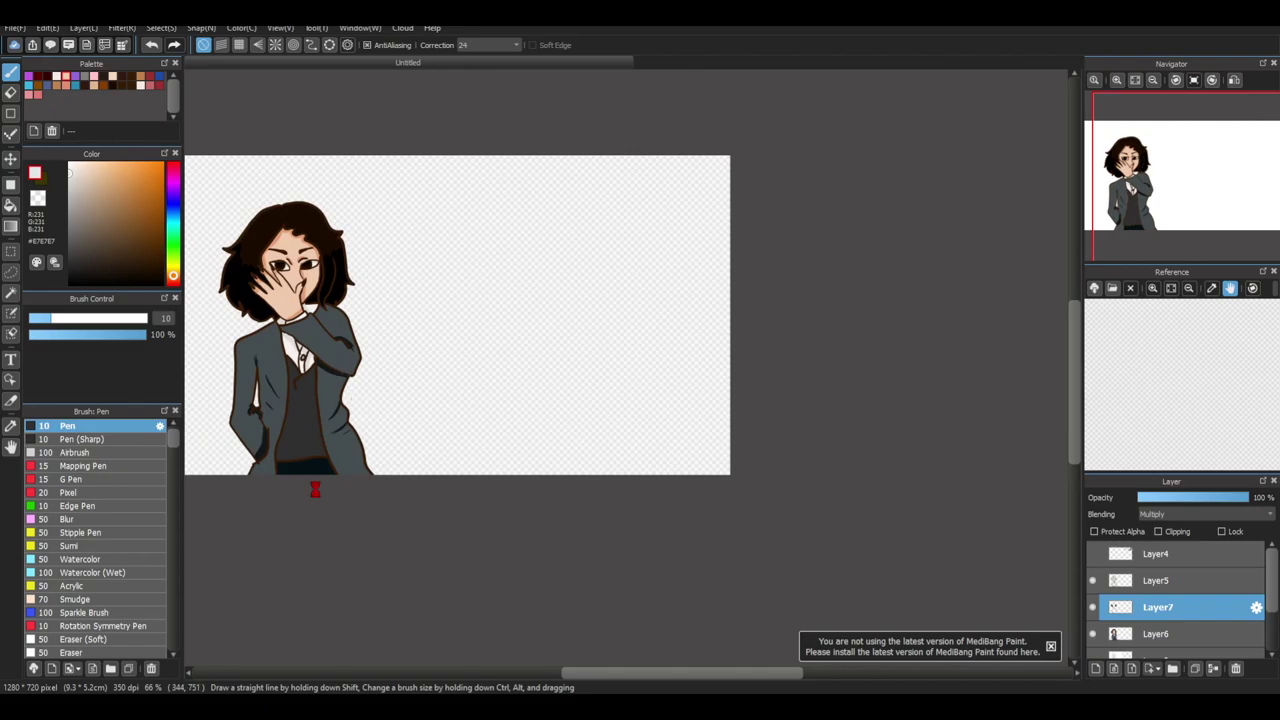
# Sample the vest's dark grey #303030 and shade the vest below its neckline, along both sides and in the waist folds
pyautogui.scroll(2, 316, 491)
pyautogui.click(11, 425)
pyautogui.click(278, 393)
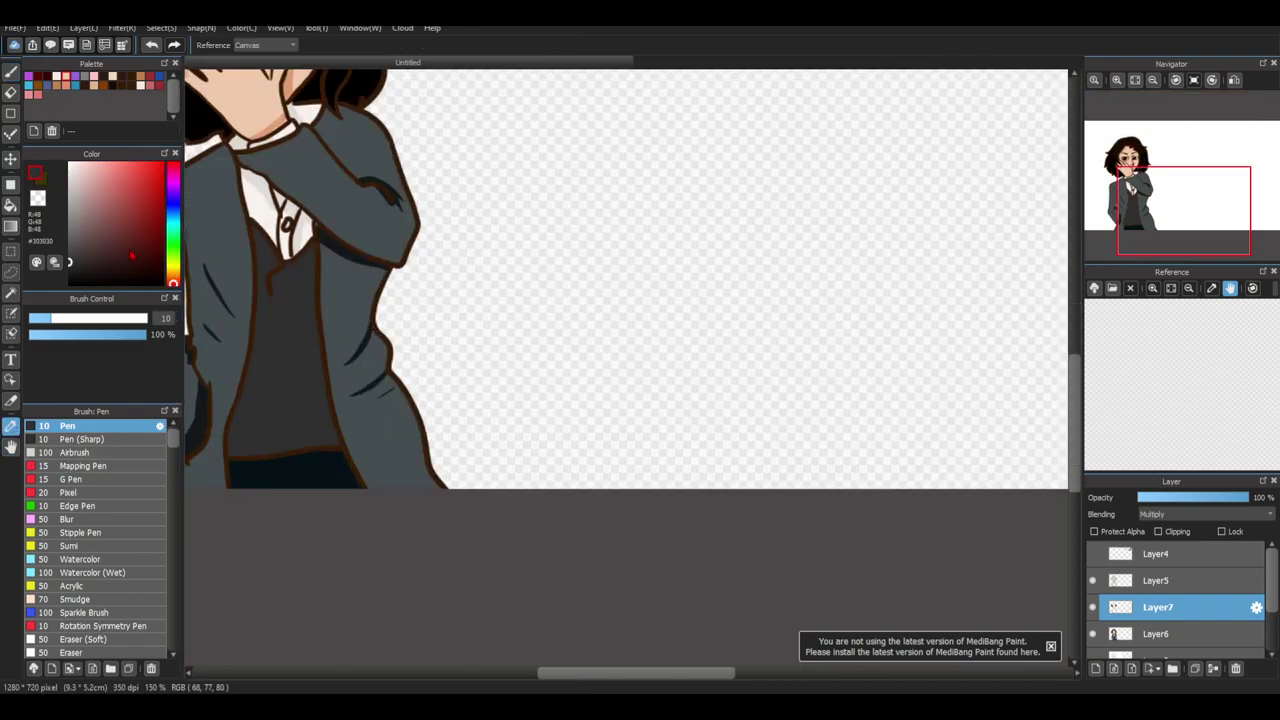
pyautogui.press('b')
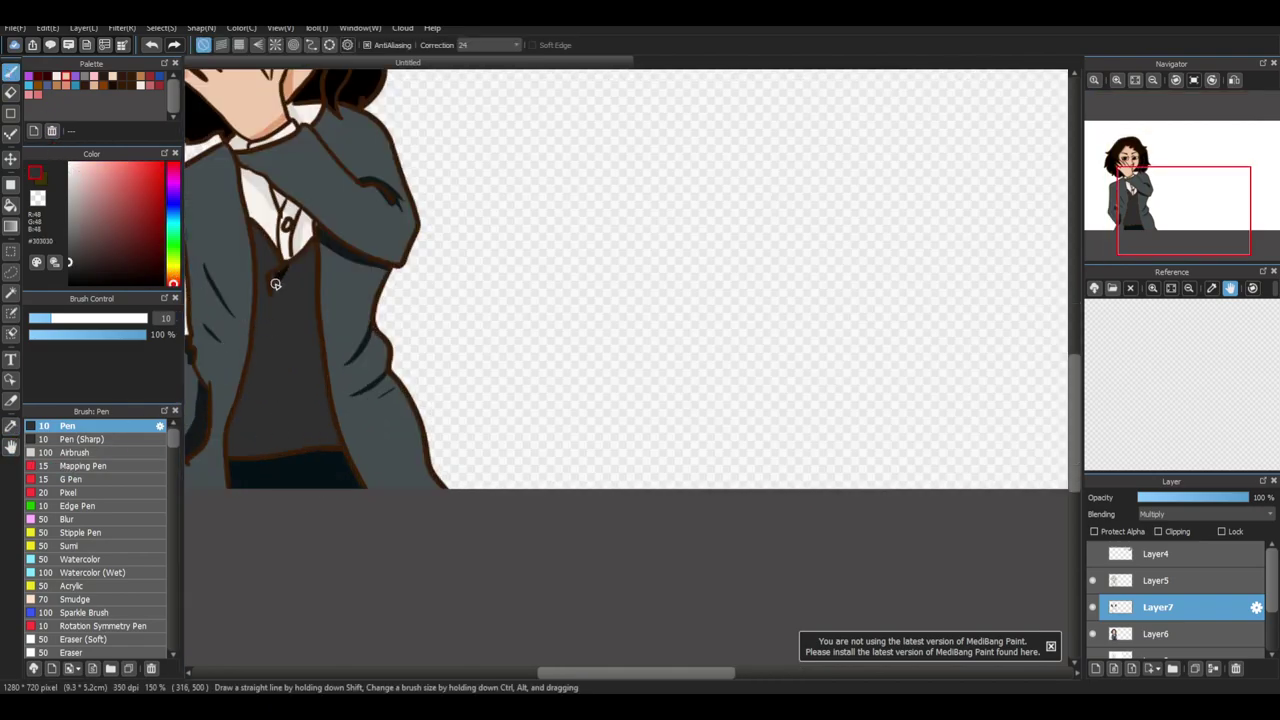
pyautogui.moveTo(312, 252); pyautogui.dragTo(281, 290)
pyautogui.moveTo(252, 240)
pyautogui.mouseDown()
pyautogui.moveTo(259, 297)
pyautogui.moveTo(234, 417)
pyautogui.mouseUp()
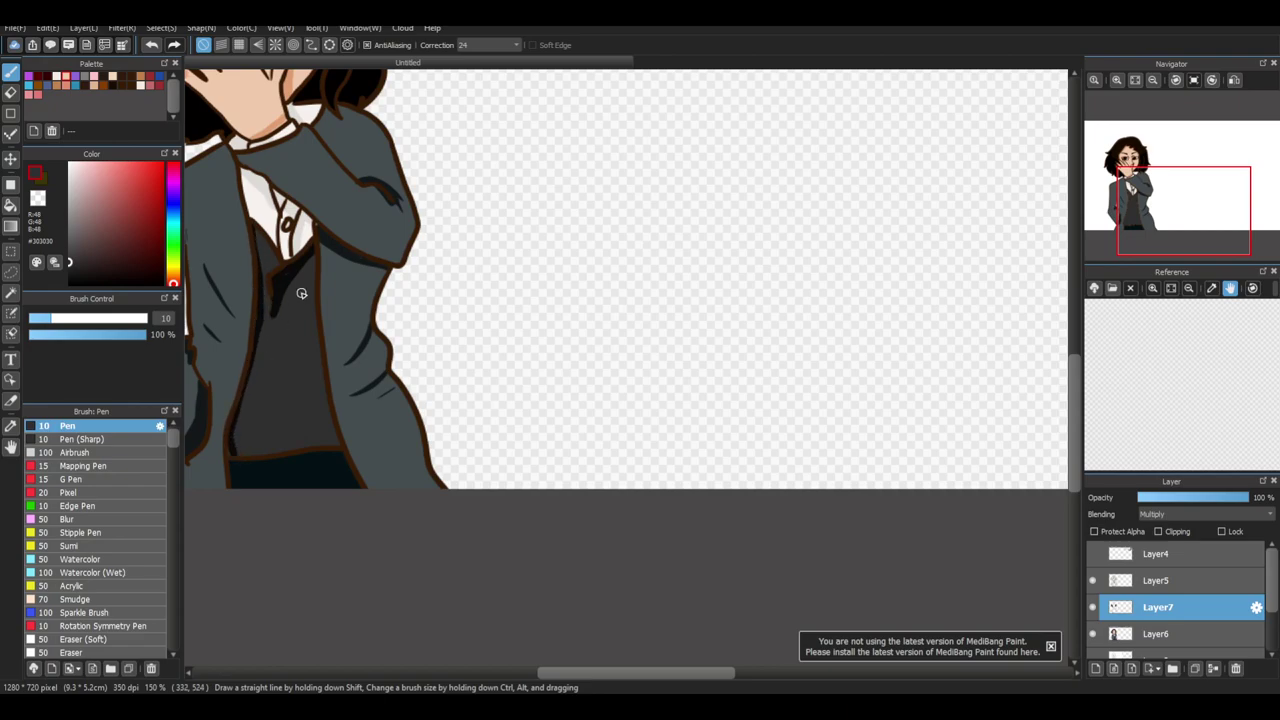
pyautogui.moveTo(316, 256); pyautogui.dragTo(334, 422)
pyautogui.moveTo(270, 392)
pyautogui.mouseDown()
pyautogui.moveTo(311, 385)
pyautogui.moveTo(310, 419)
pyautogui.moveTo(262, 433)
pyautogui.moveTo(275, 408)
pyautogui.moveTo(306, 416)
pyautogui.mouseUp()
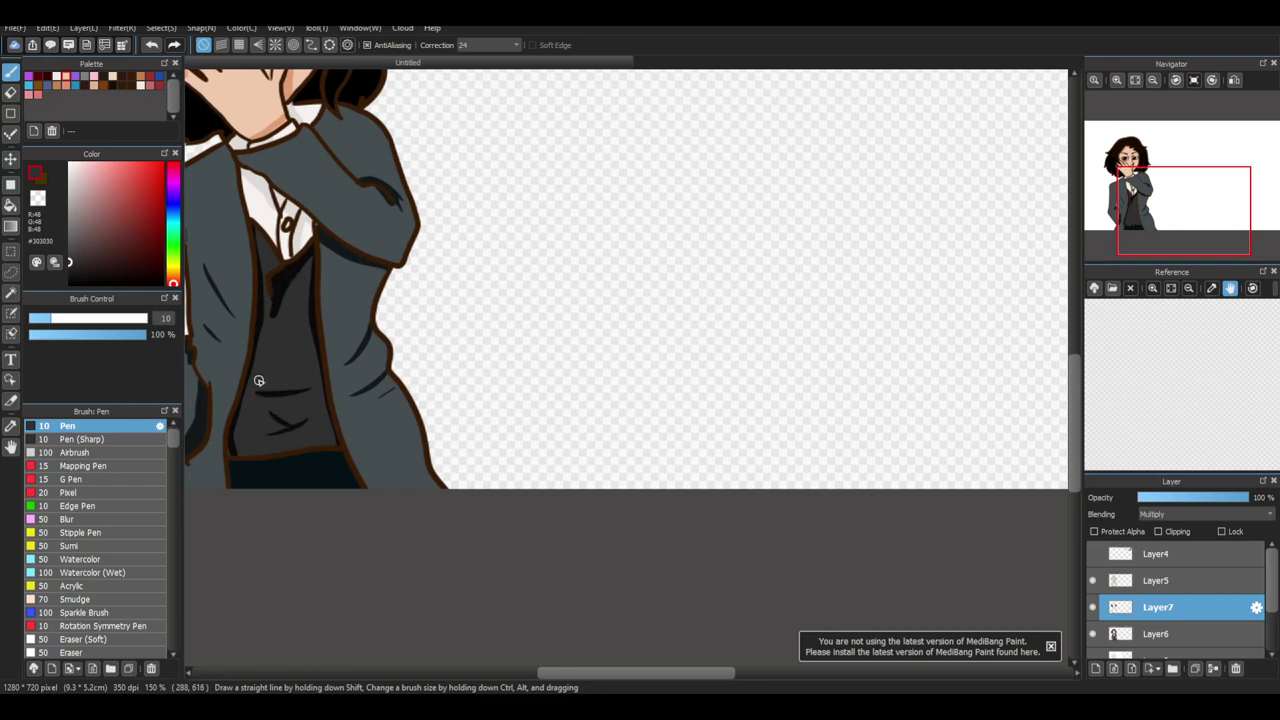
# Fit the whole canvas in view and show the city background on Layer2 to check the shaded character against it
pyautogui.scroll(-4, 294, 391)
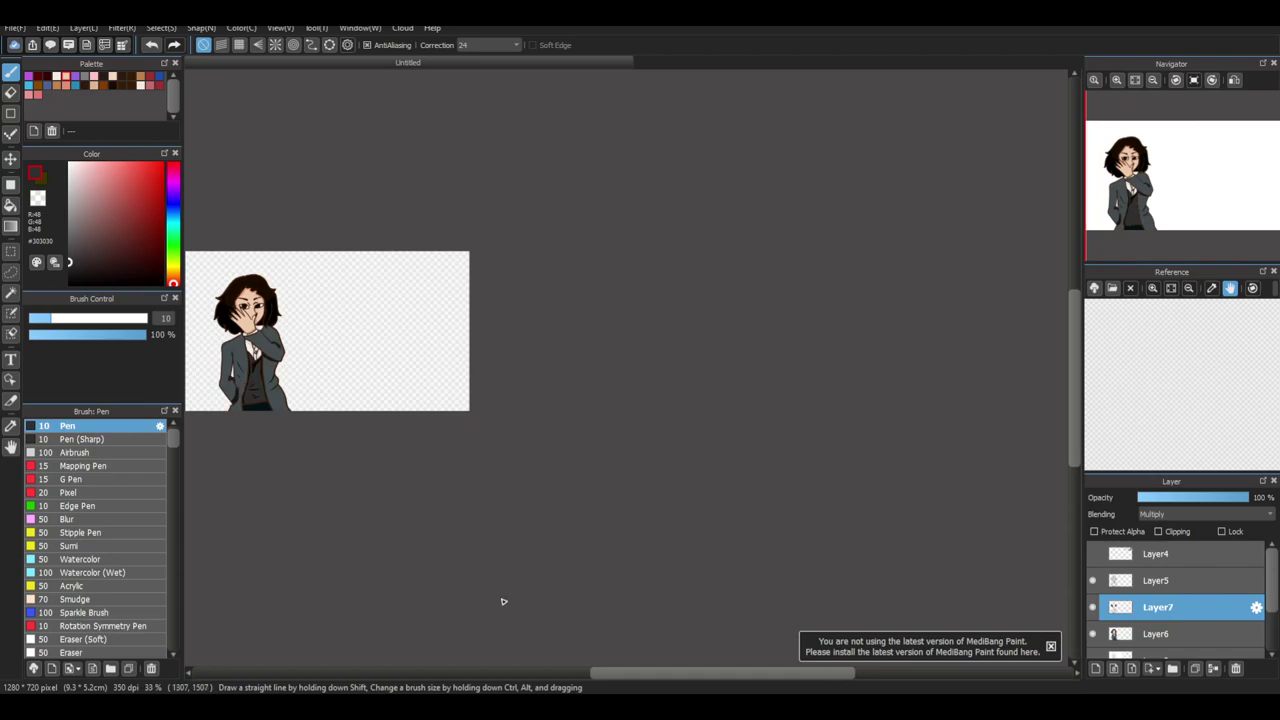
pyautogui.moveTo(606, 672); pyautogui.dragTo(580, 672)
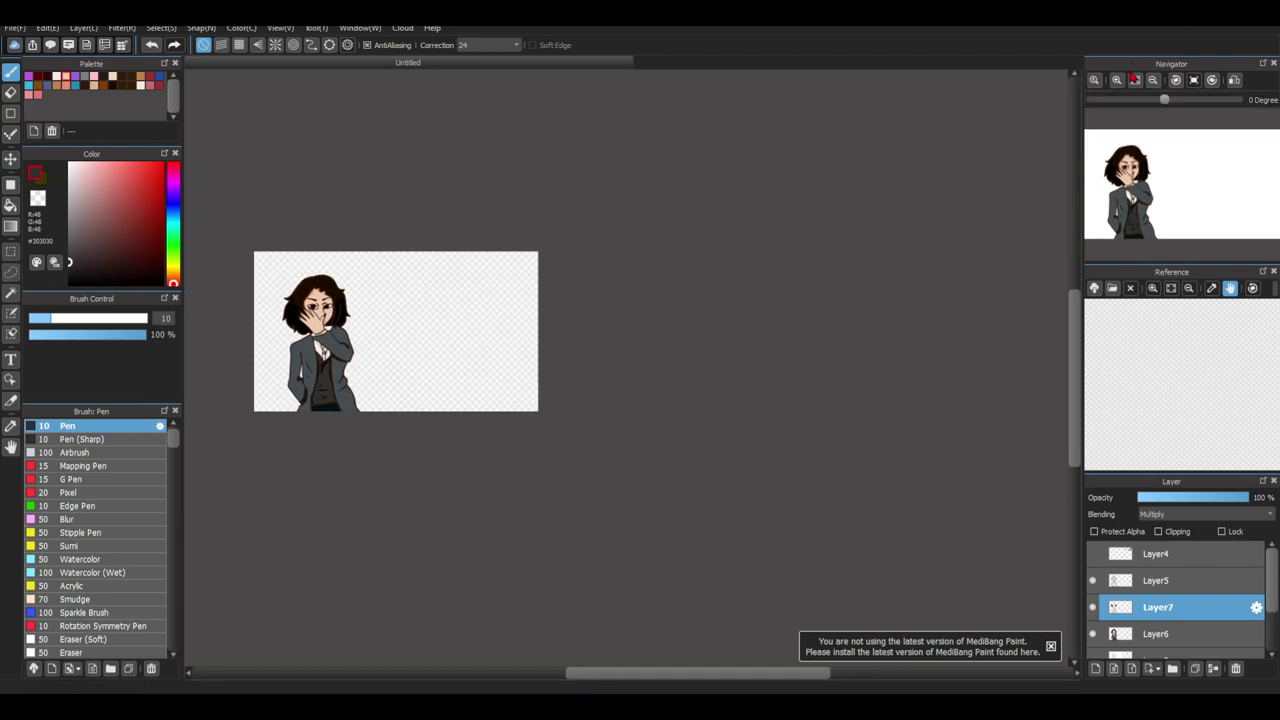
pyautogui.click(1135, 80)
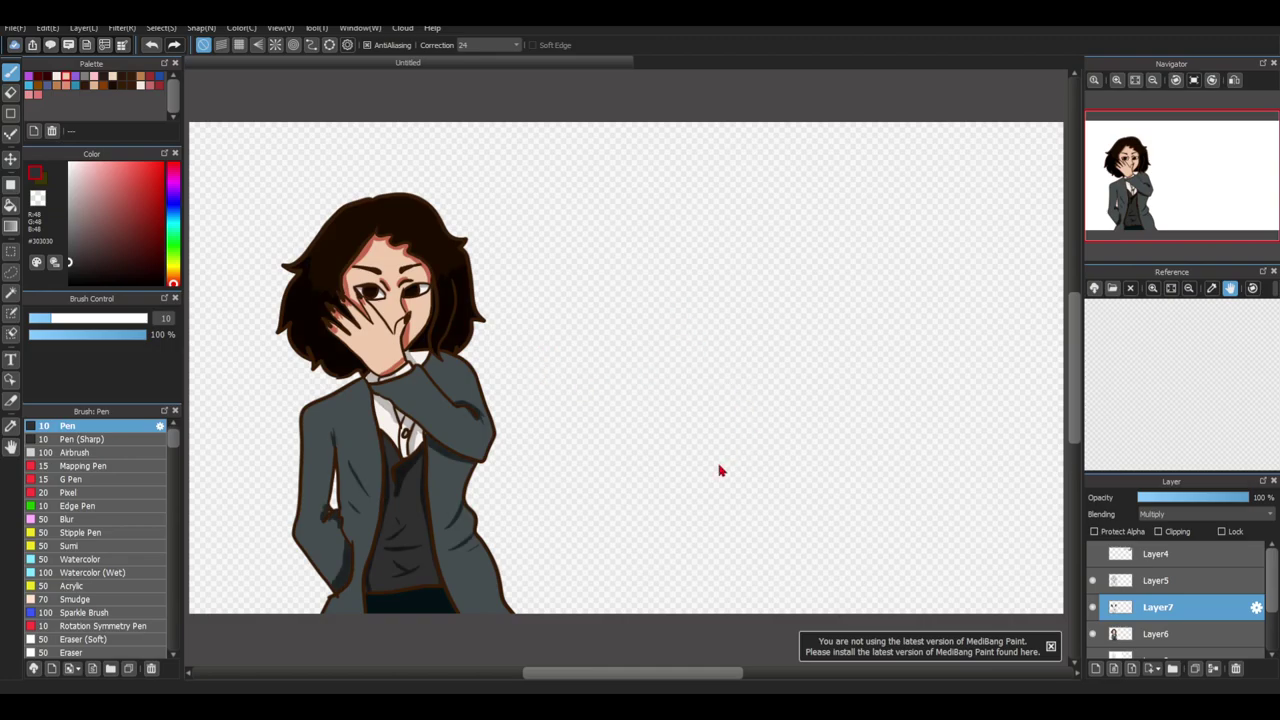
pyautogui.scroll(-2, 1150, 606)
pyautogui.click(1093, 620)
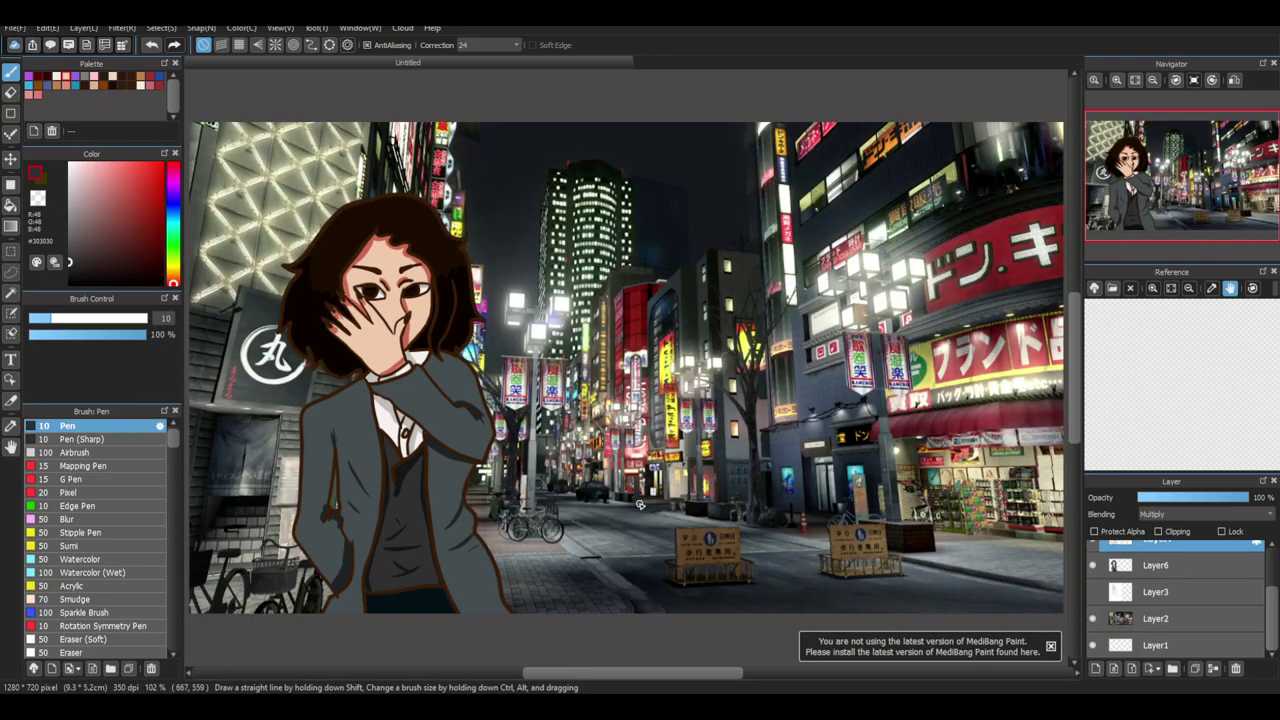
pyautogui.scroll(-3, 640, 503)
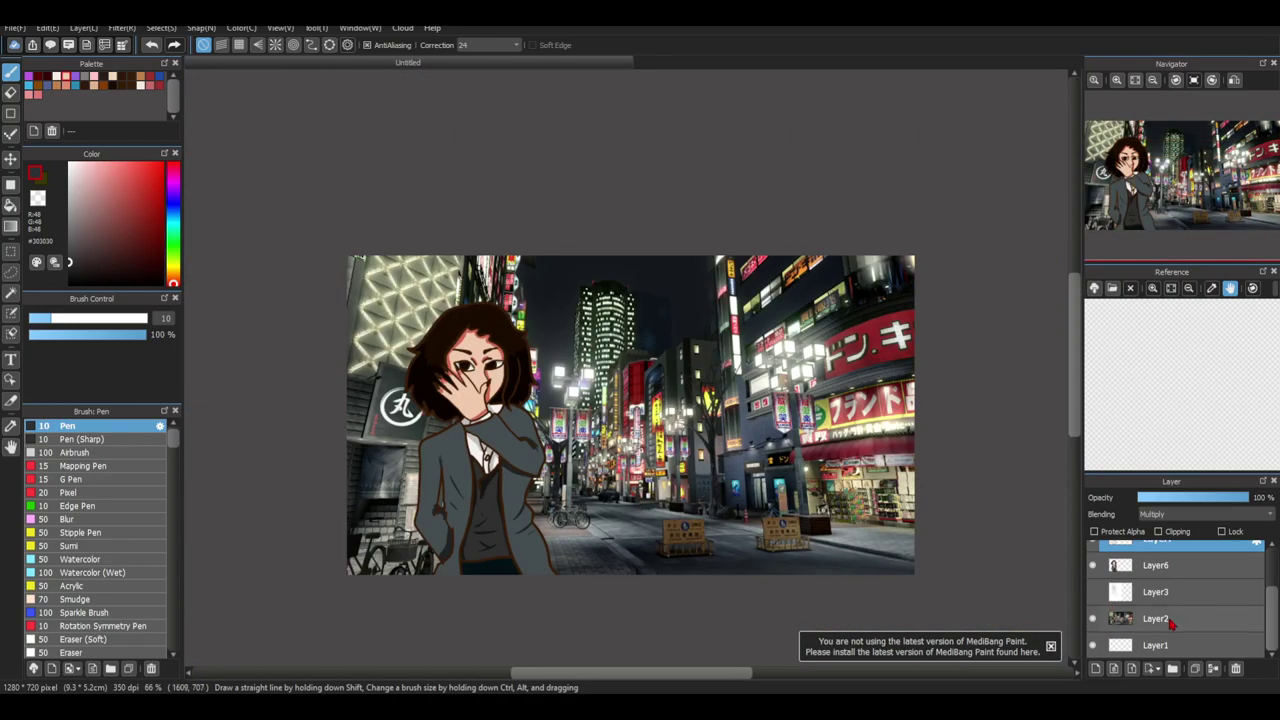
# Add a new layer between Layer3 and Layer6, and hide the city background on Layer2
pyautogui.click(1164, 624)
pyautogui.click(1162, 595)
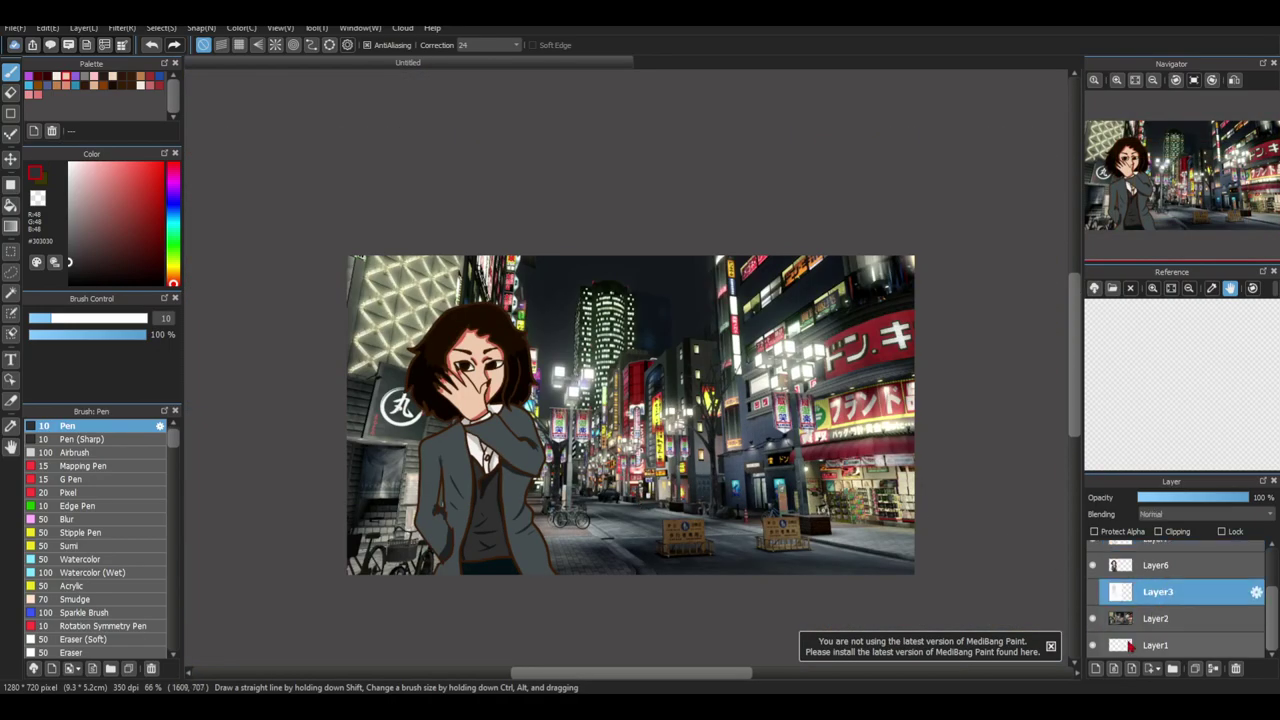
pyautogui.click(1095, 668)
pyautogui.scroll(2, 1137, 595)
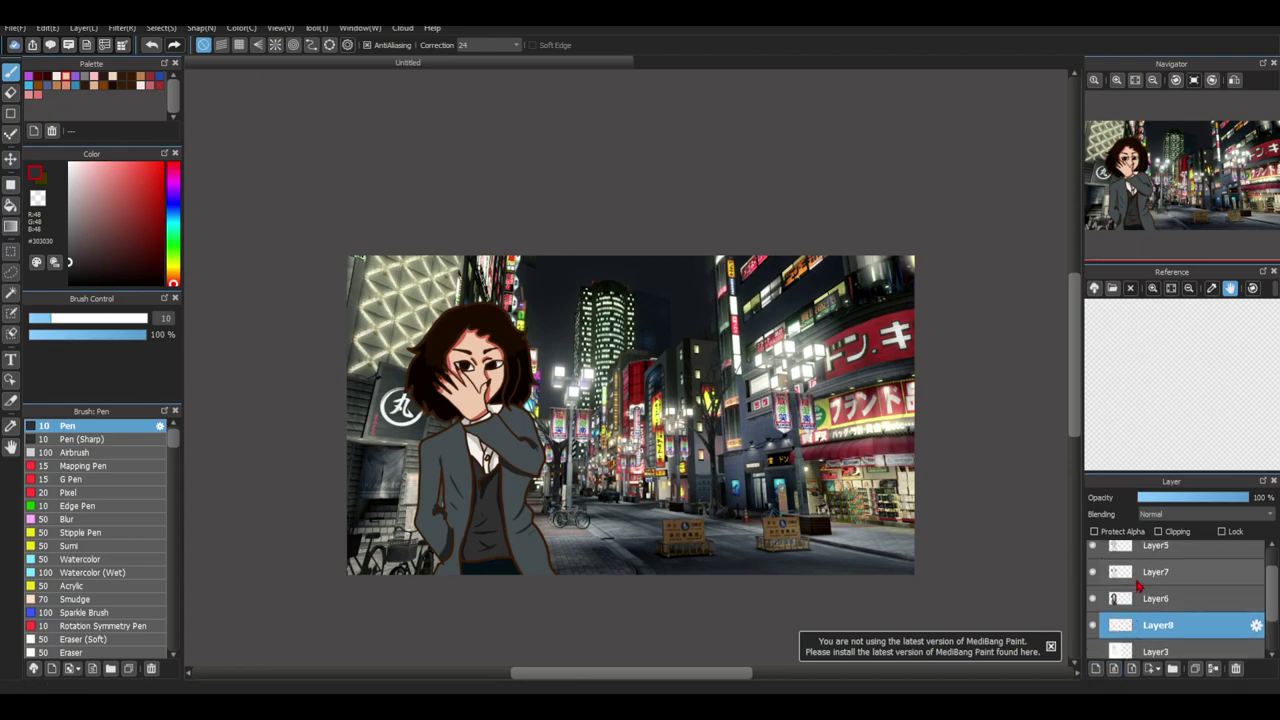
pyautogui.scroll(-2, 1112, 630)
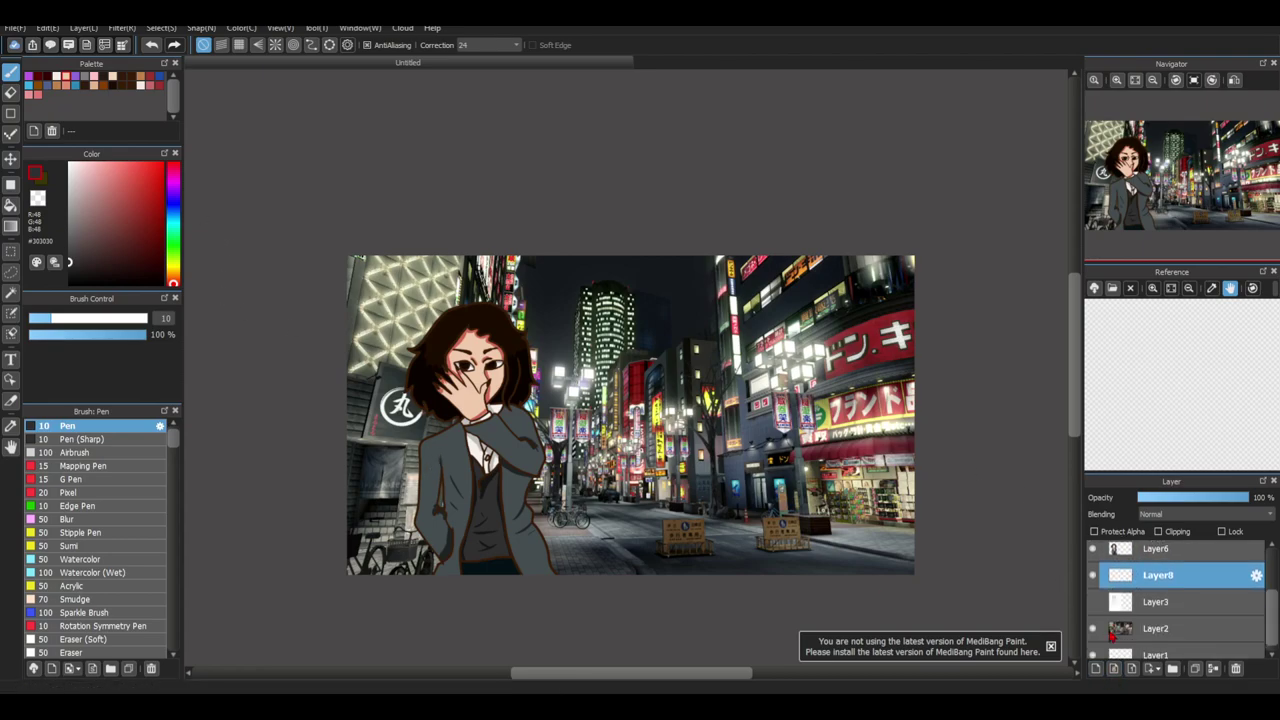
pyautogui.click(1090, 628)
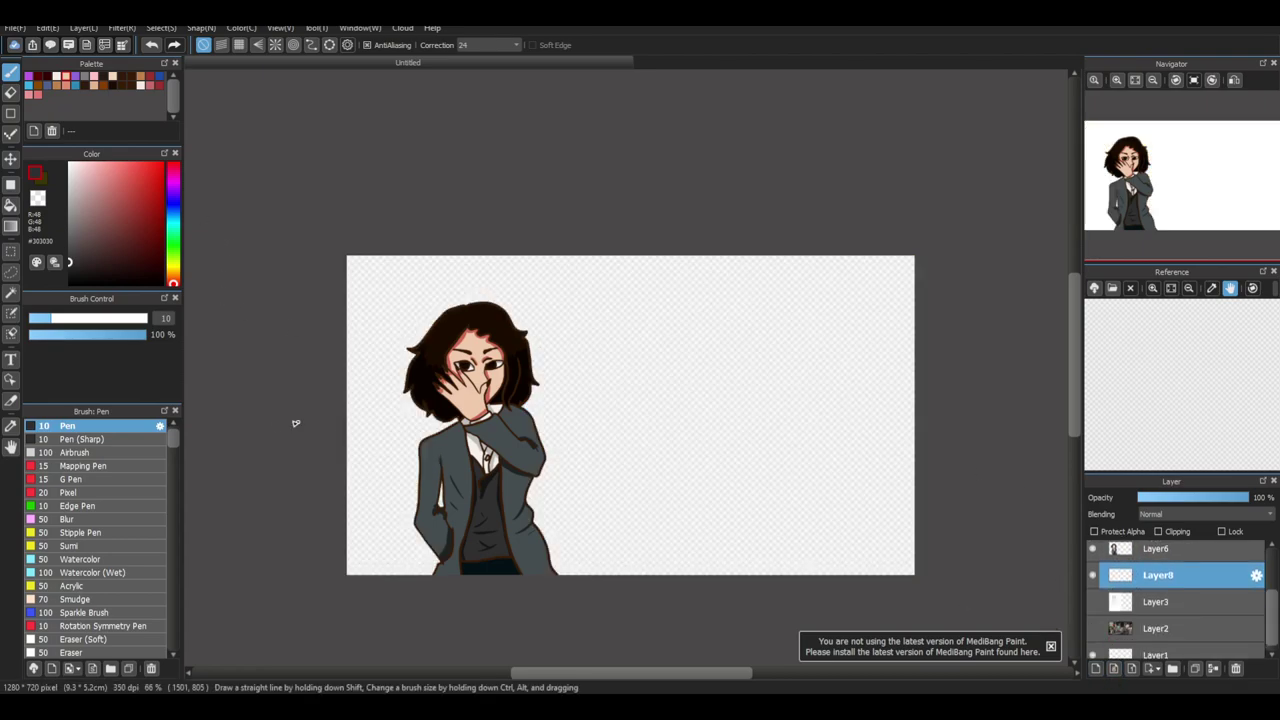
# Select the whole character with the Magic Wand, expanding the selection by 5 pixels
pyautogui.click(12, 292)
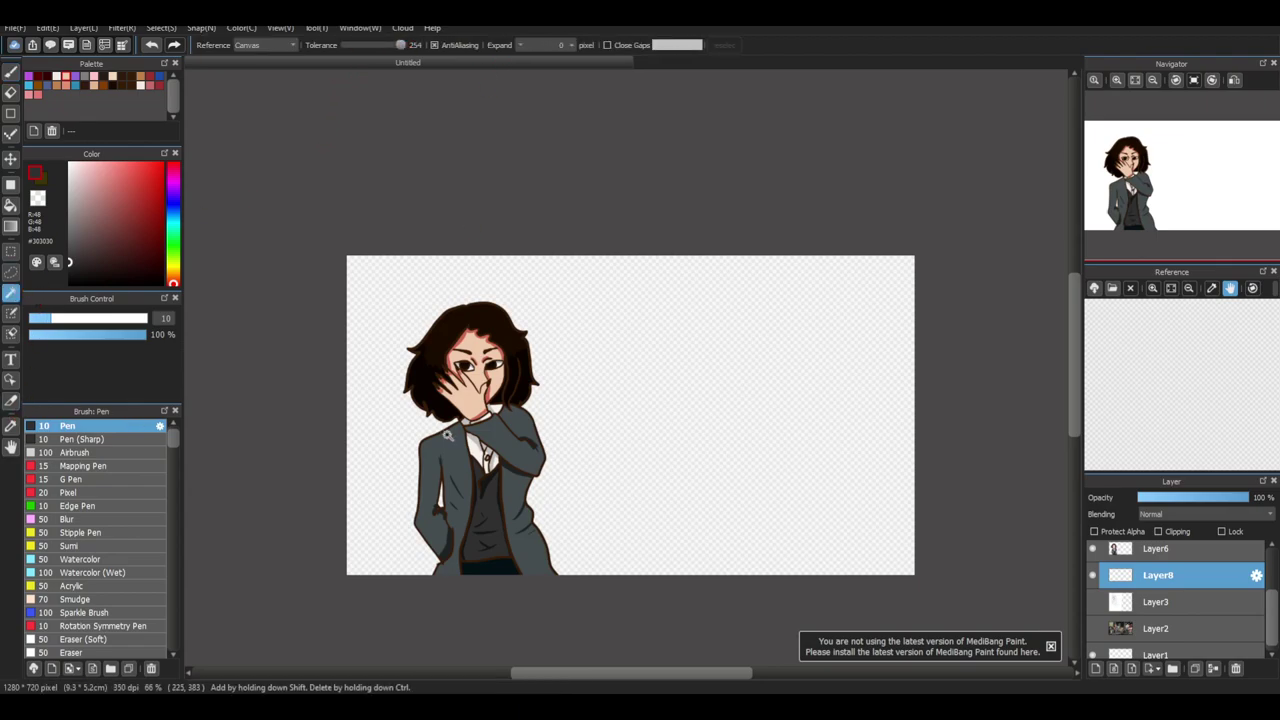
pyautogui.click(456, 446)
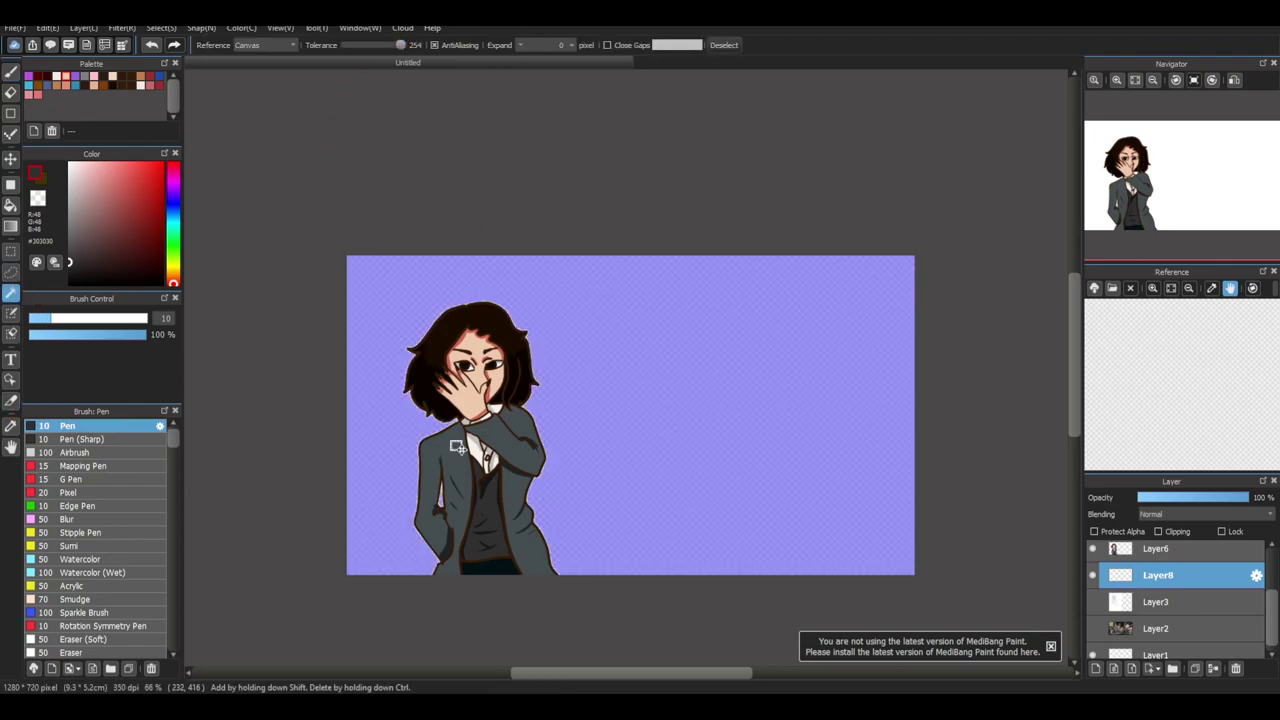
pyautogui.click(572, 47)
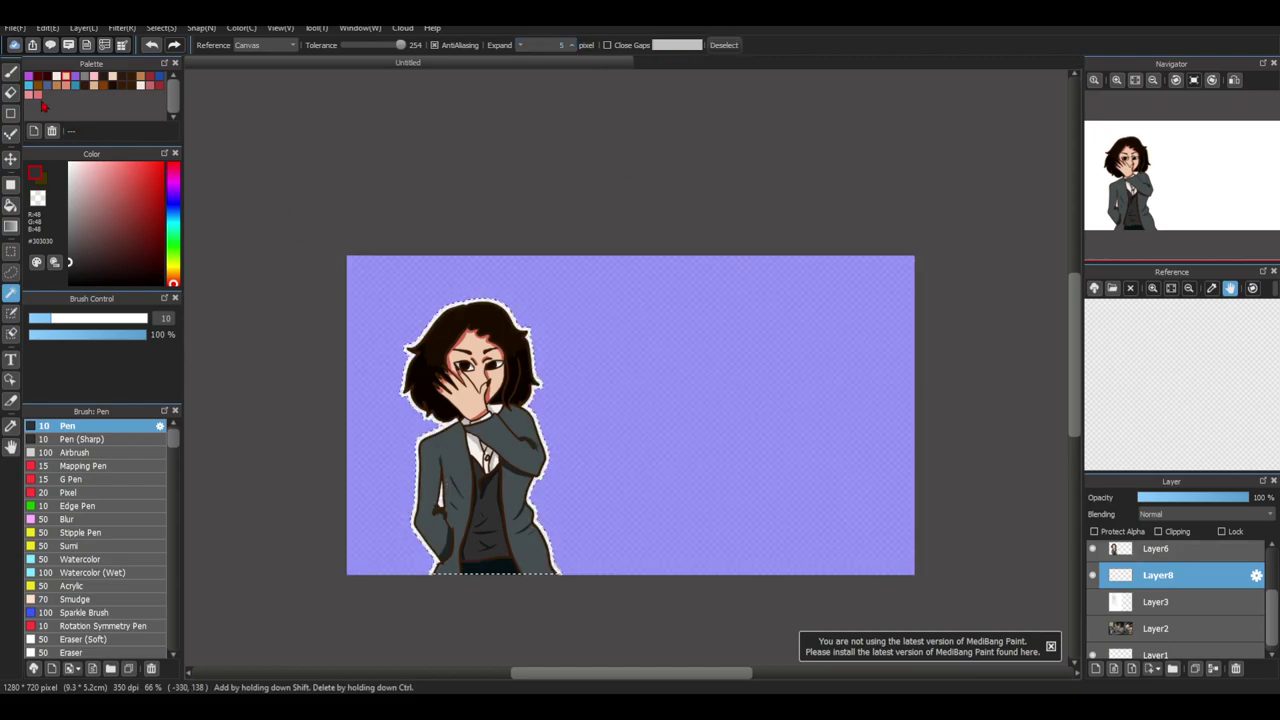
# Show Layer2 and paint the selection white (#FFFFFF) with Drawing Pen 2 at size 550 to outline the character, and deselect
pyautogui.press('b')
pyautogui.scroll(1, 143, 478)
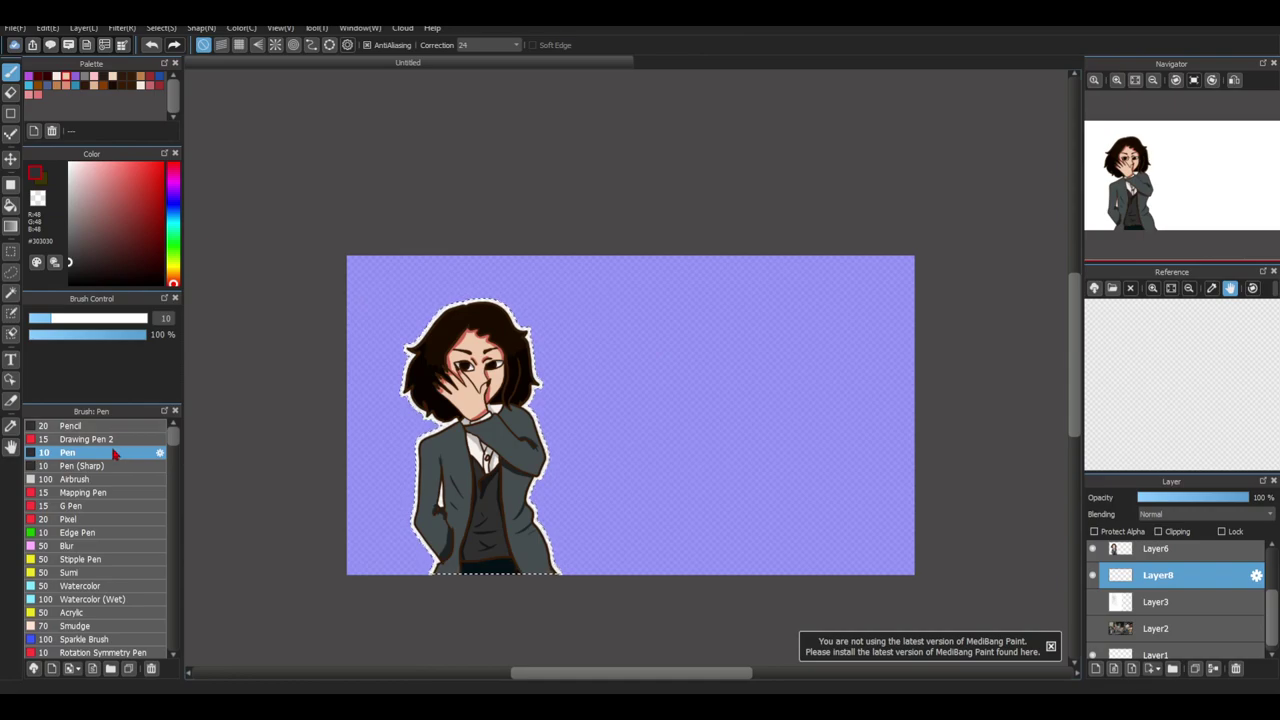
pyautogui.click(114, 442)
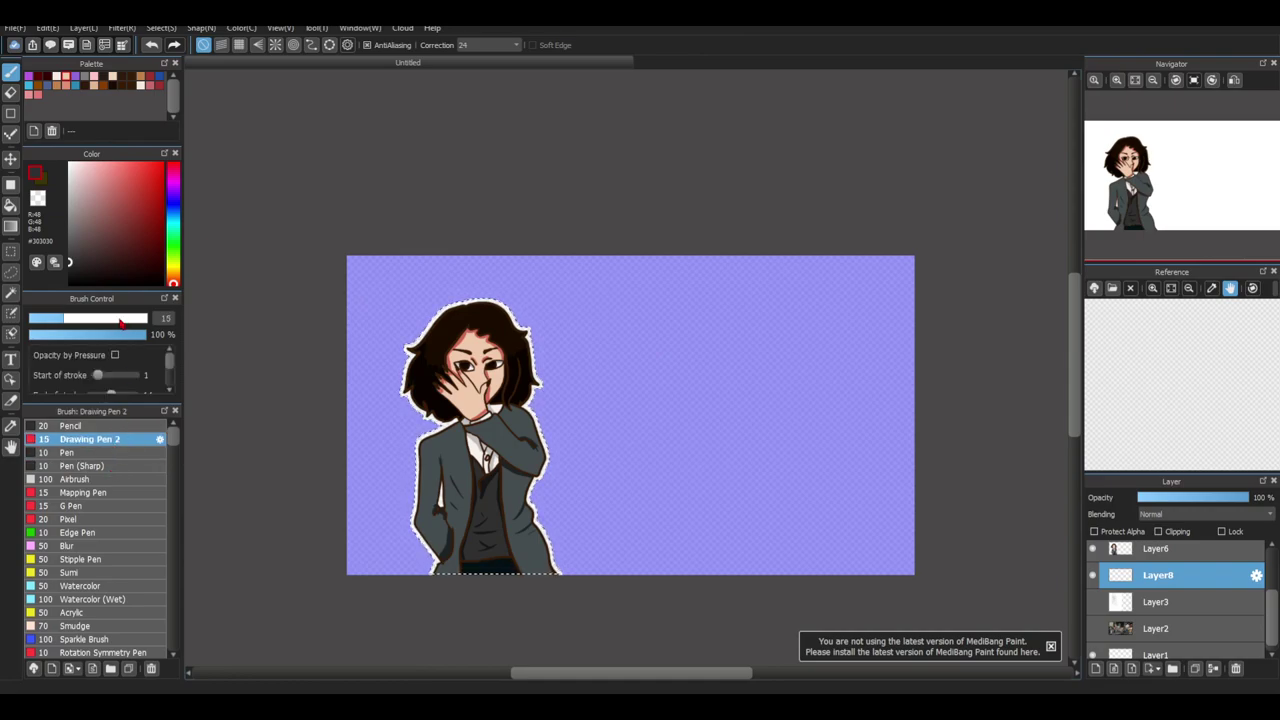
pyautogui.moveTo(120, 322); pyautogui.dragTo(206, 323)
pyautogui.press('x')
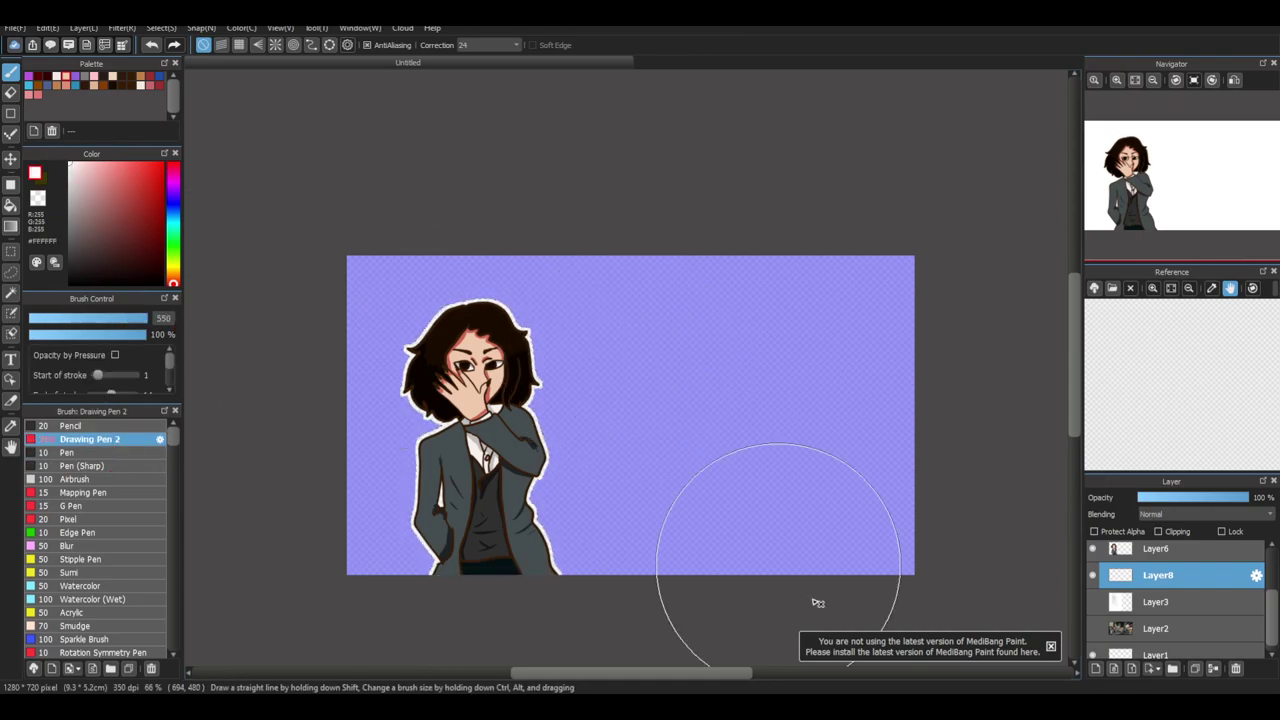
pyautogui.click(1091, 629)
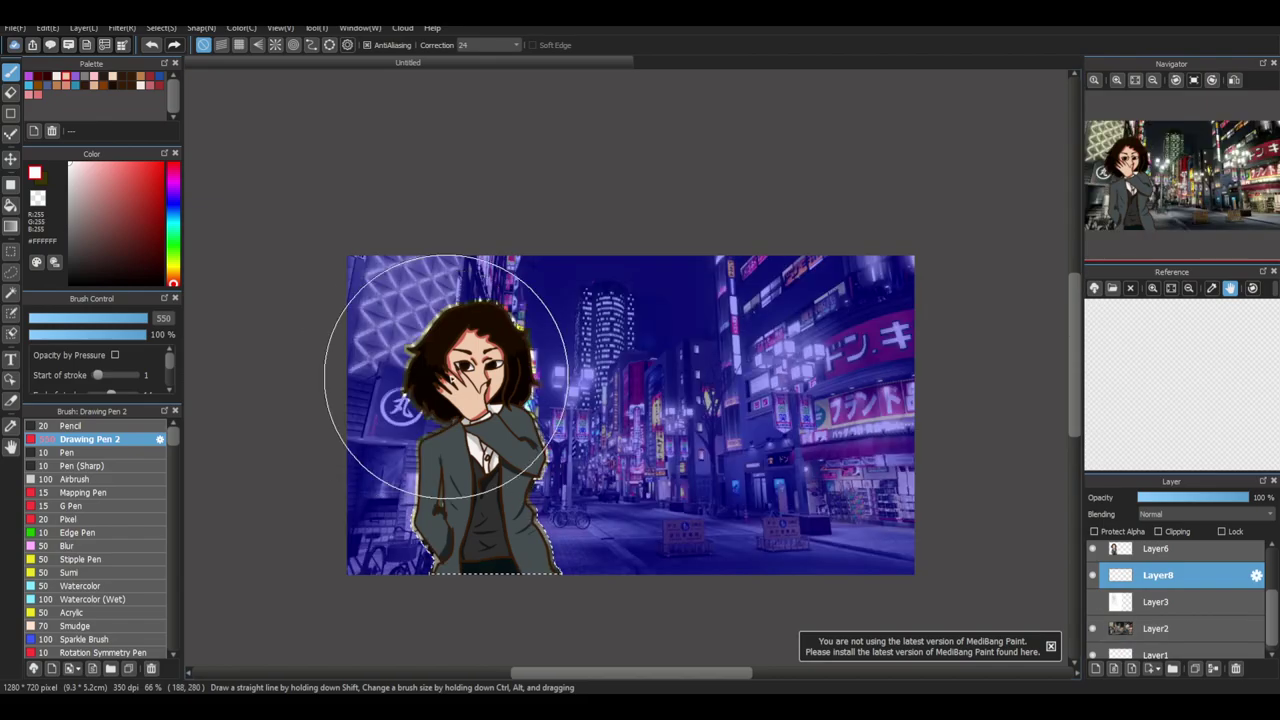
pyautogui.moveTo(478, 316)
pyautogui.mouseDown()
pyautogui.moveTo(406, 306)
pyautogui.moveTo(580, 500)
pyautogui.moveTo(546, 323)
pyautogui.moveTo(541, 500)
pyautogui.moveTo(429, 606)
pyautogui.moveTo(400, 337)
pyautogui.moveTo(634, 491)
pyautogui.moveTo(643, 335)
pyautogui.moveTo(374, 414)
pyautogui.moveTo(657, 423)
pyautogui.moveTo(395, 411)
pyautogui.moveTo(337, 491)
pyautogui.moveTo(397, 311)
pyautogui.moveTo(340, 537)
pyautogui.moveTo(508, 337)
pyautogui.moveTo(380, 586)
pyautogui.moveTo(495, 522)
pyautogui.moveTo(554, 606)
pyautogui.moveTo(437, 257)
pyautogui.mouseUp()
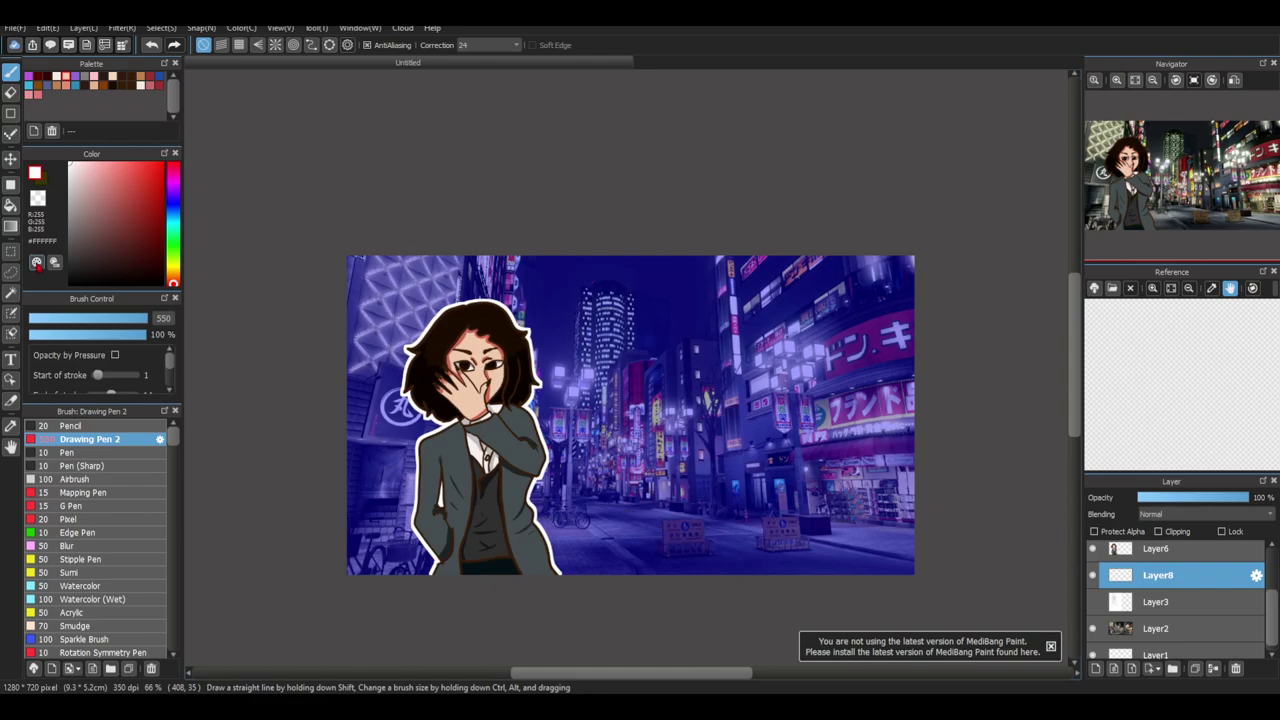
pyautogui.click(12, 293)
pyautogui.click(724, 44)
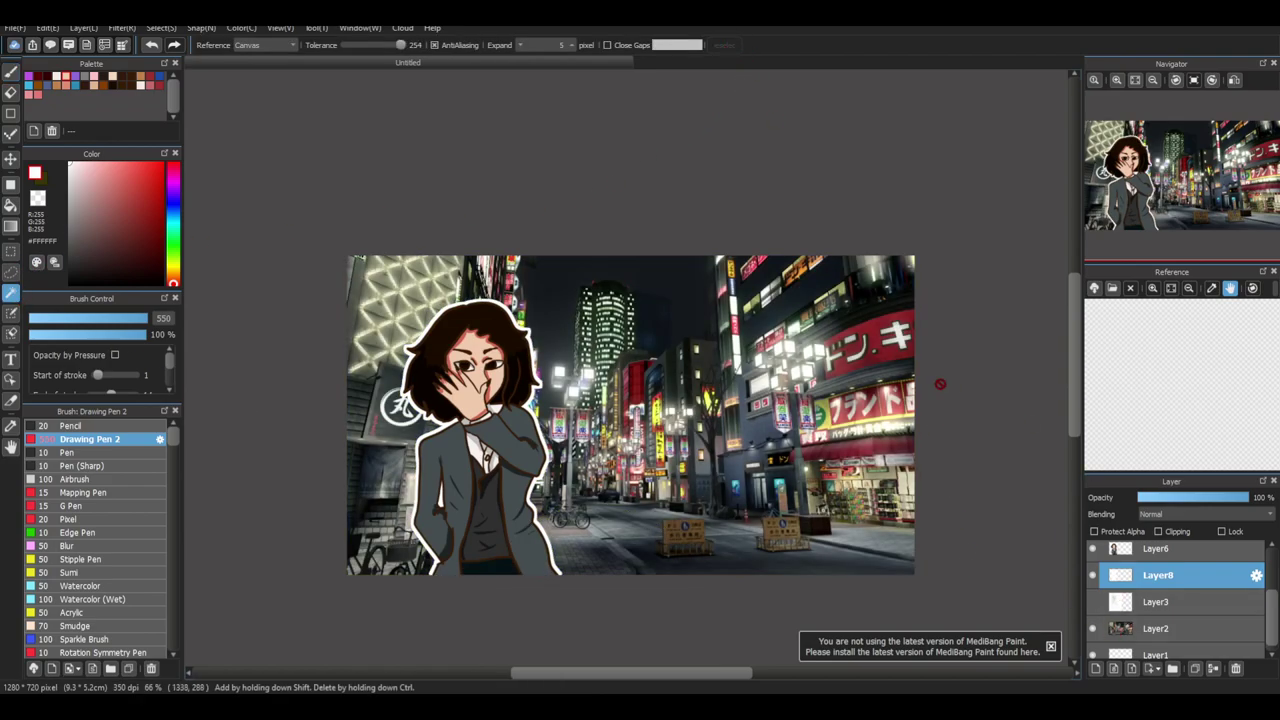
# Show the Yakuza 5 Remastered logo on Layer4
pyautogui.click(1116, 79)
pyautogui.scroll(1, 1214, 628)
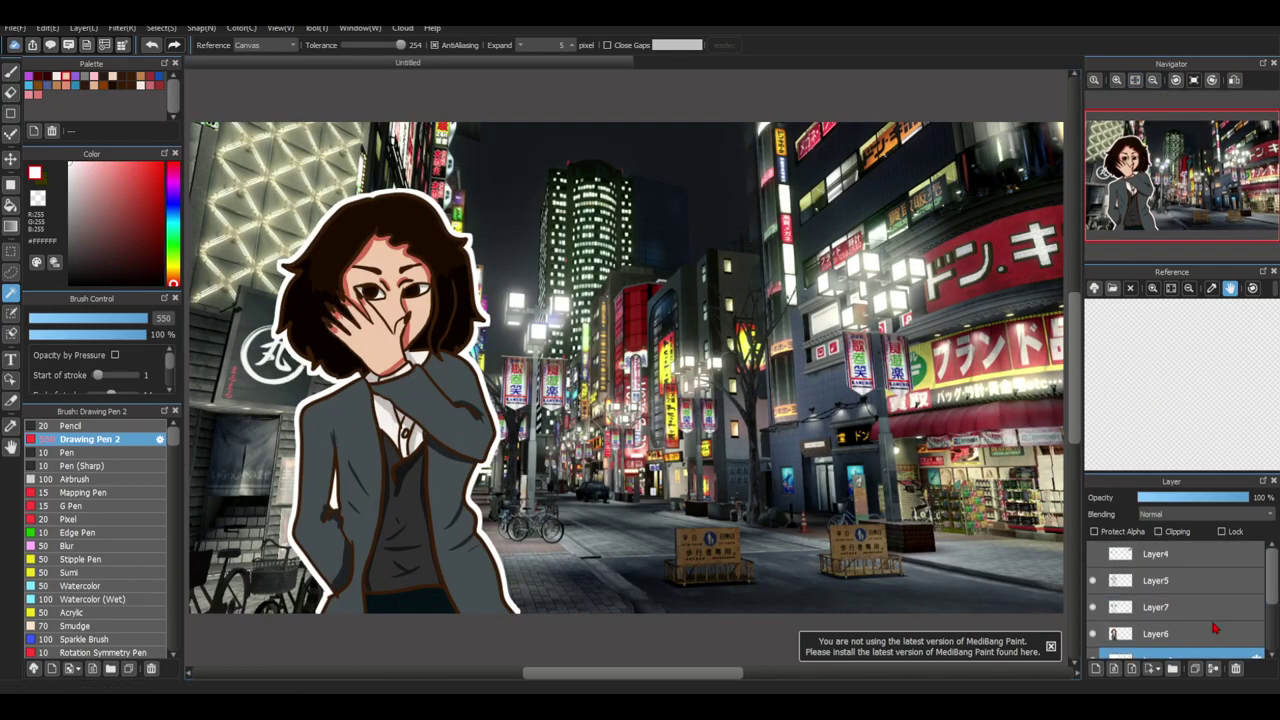
pyautogui.click(1096, 555)
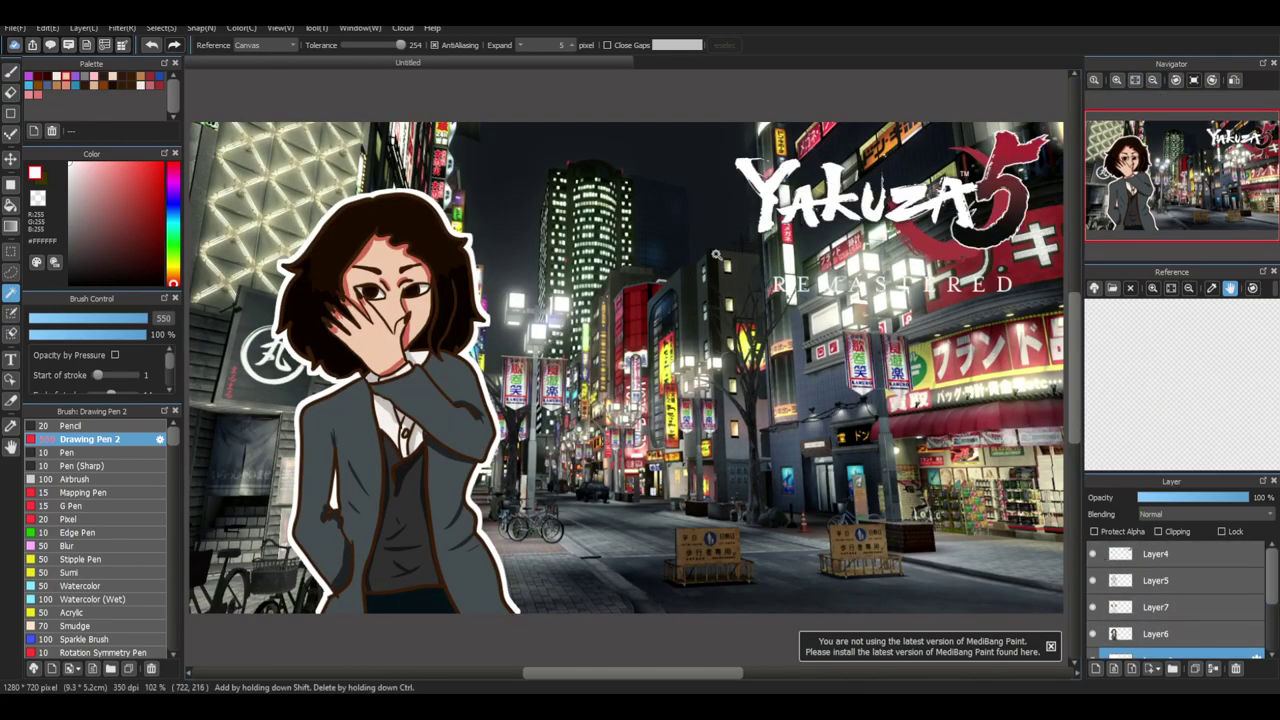